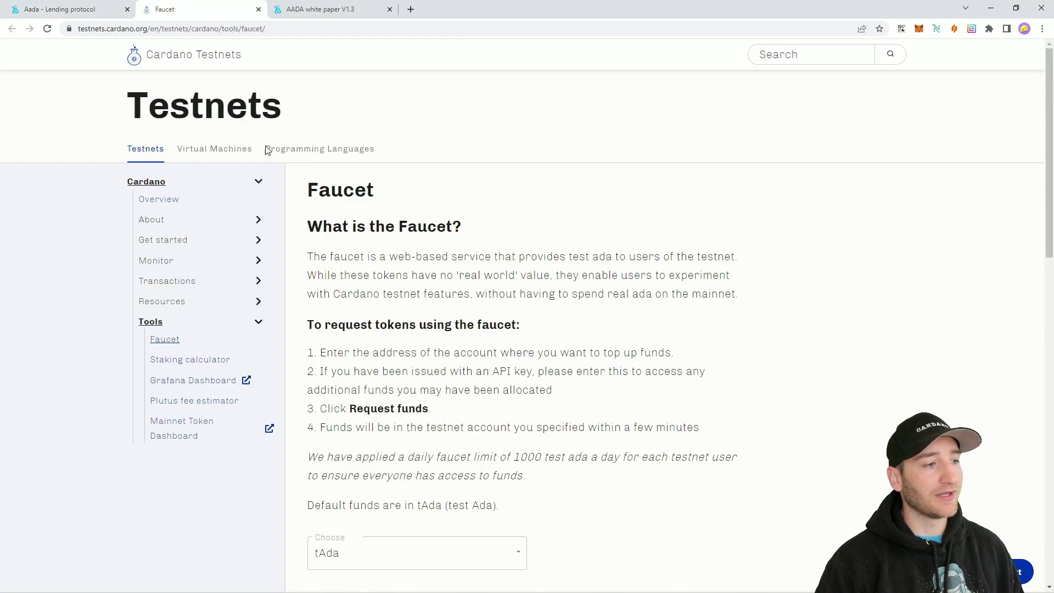
Step: Copy the receiving address of the Nami testnet wallet for use in the faucet request
{"action": "scroll", "coordinate": [413, 216], "scroll_direction": "down", "scroll_amount": 5}
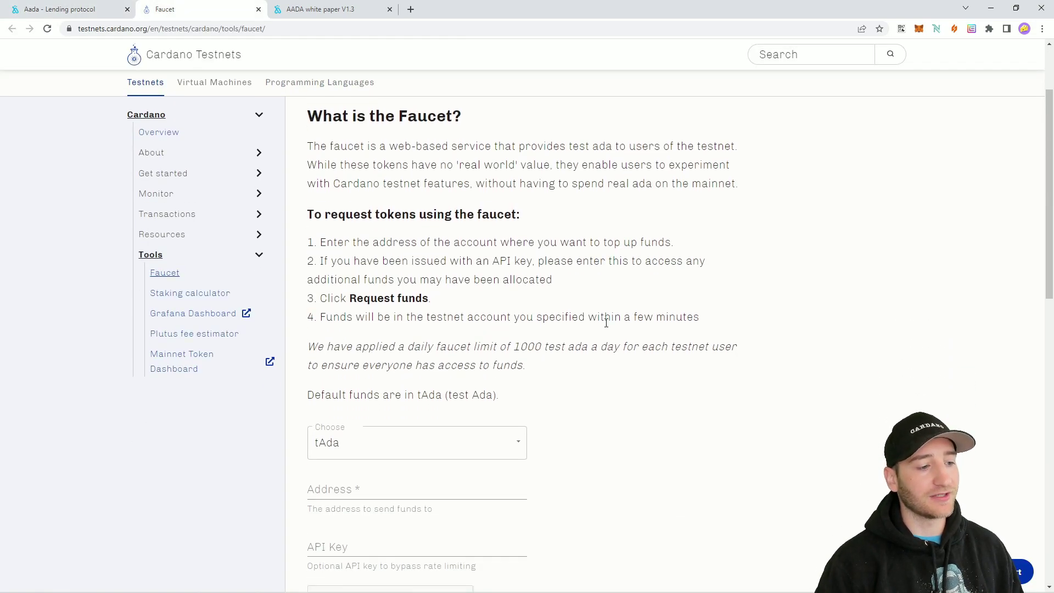
{"action": "left_click", "coordinate": [937, 28]}
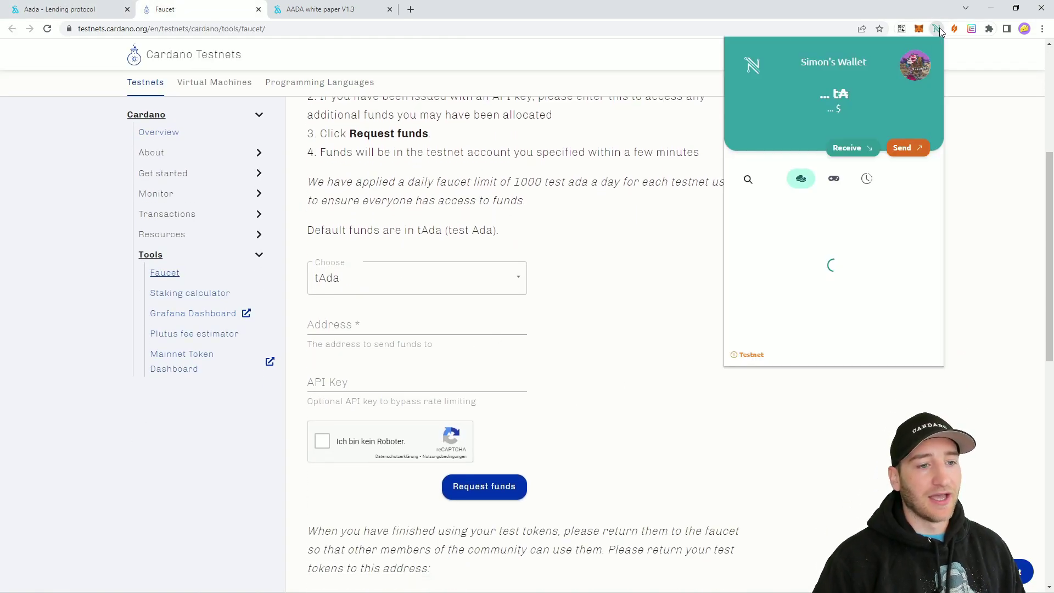
{"action": "left_click", "coordinate": [870, 153]}
{"action": "left_click", "coordinate": [877, 296]}
Step: Paste the wallet address into the faucet form, complete the robot check and request tAda funds
{"action": "left_click", "coordinate": [384, 337]}
{"action": "right_click", "coordinate": [385, 337]}
{"action": "left_click", "coordinate": [423, 418]}
{"action": "left_click", "coordinate": [323, 441]}
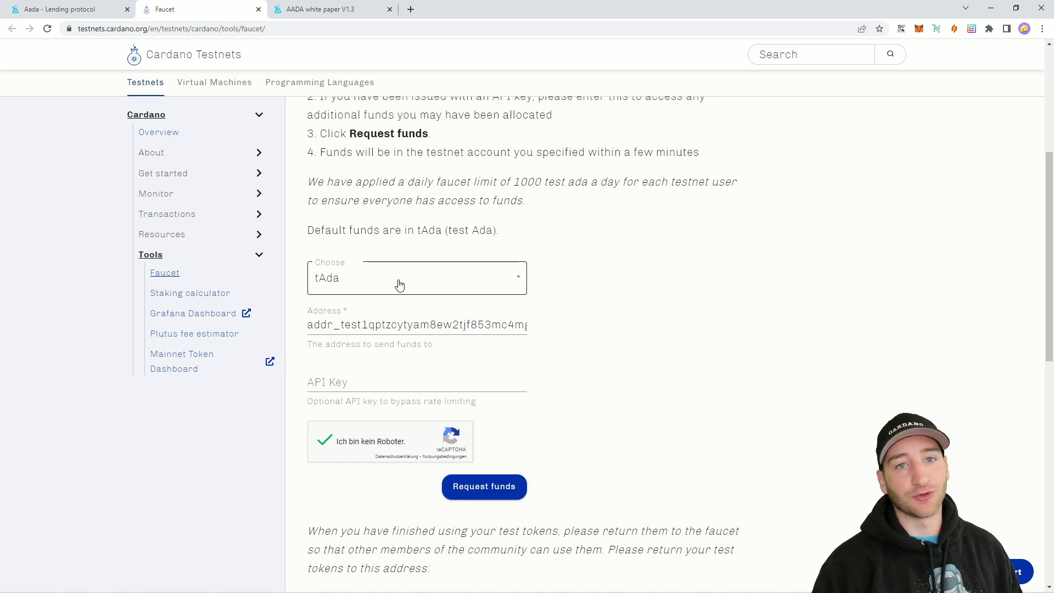
{"action": "left_click", "coordinate": [478, 486]}
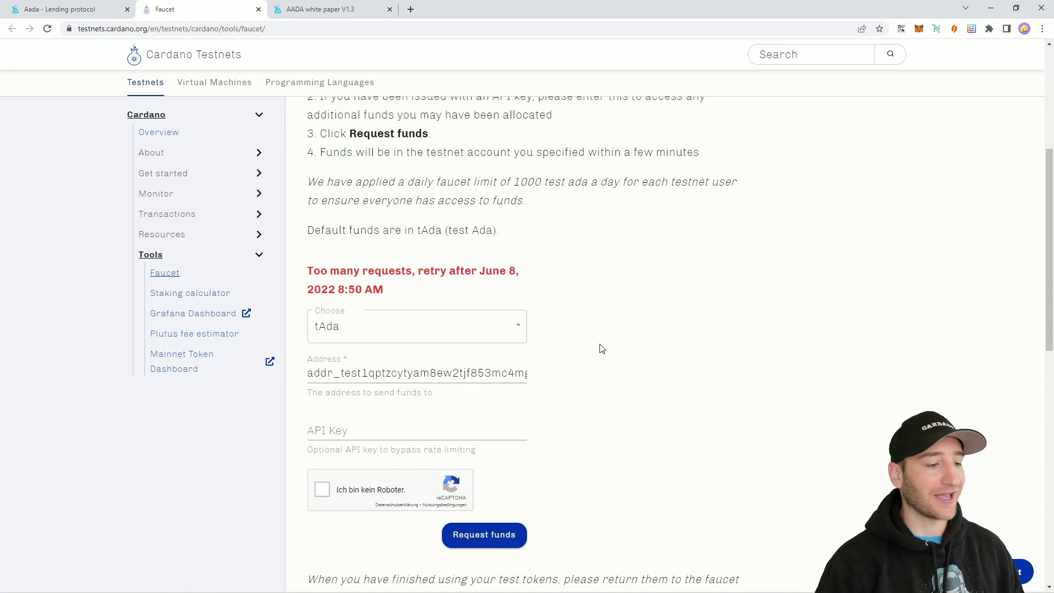
Step: Close the faucet page and look through the test token balances in the Nami wallet
{"action": "key", "text": "ctrl+shift+Tab"}
{"action": "left_click", "coordinate": [258, 9]}
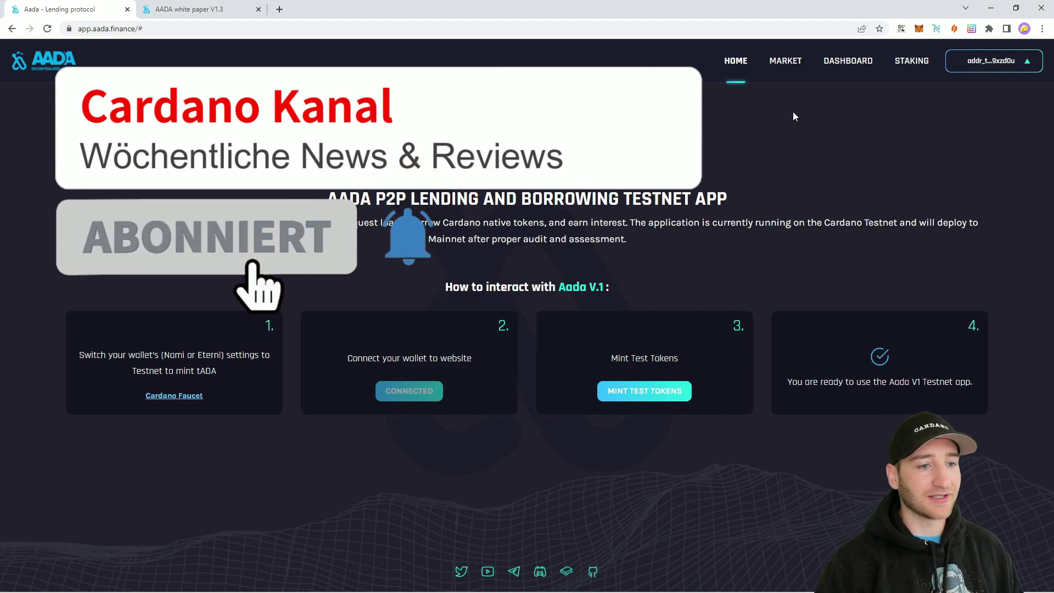
{"action": "left_click", "coordinate": [937, 29]}
{"action": "scroll", "coordinate": [865, 233], "scroll_direction": "down", "scroll_amount": 3}
{"action": "scroll", "coordinate": [865, 233], "scroll_direction": "down", "scroll_amount": 3}
{"action": "scroll", "coordinate": [802, 308], "scroll_direction": "up", "scroll_amount": 2}
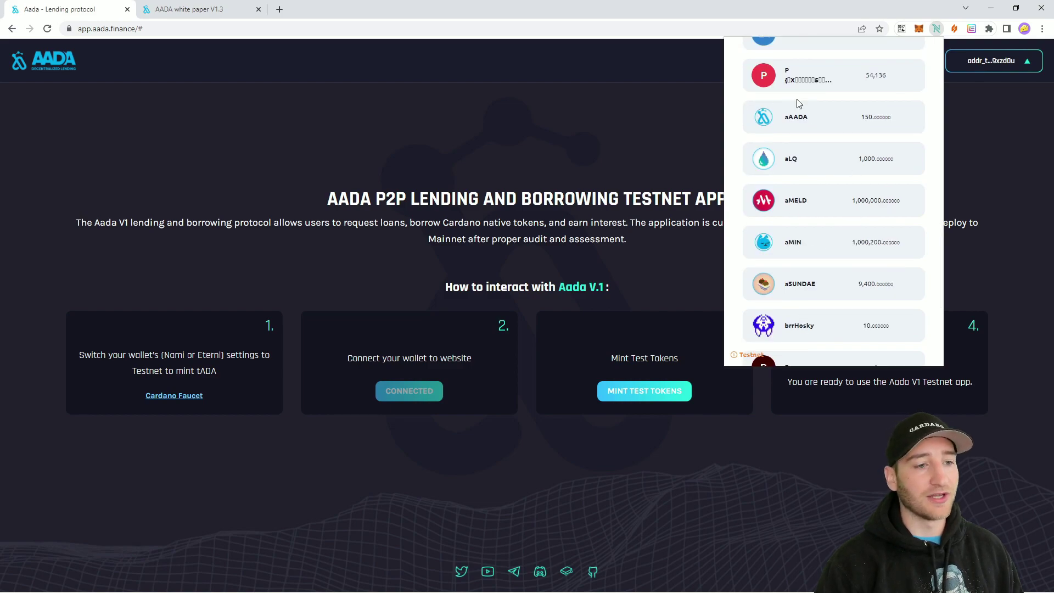
{"action": "left_click", "coordinate": [628, 426]}
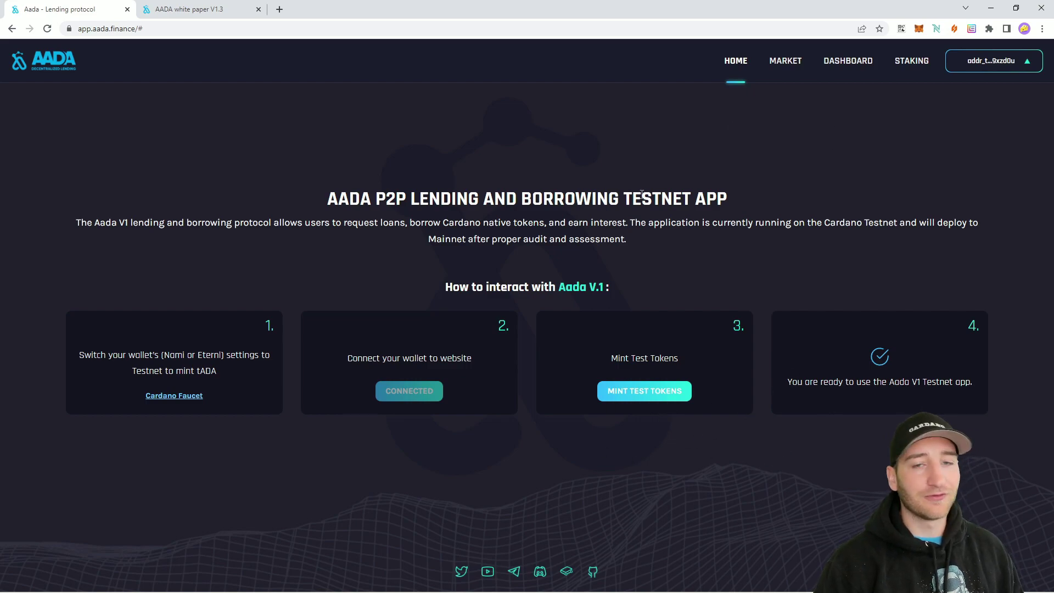
Step: Open the Aada loan market and examine the 15K ADA request's interest, term and collateral ratio
{"action": "left_click", "coordinate": [794, 63]}
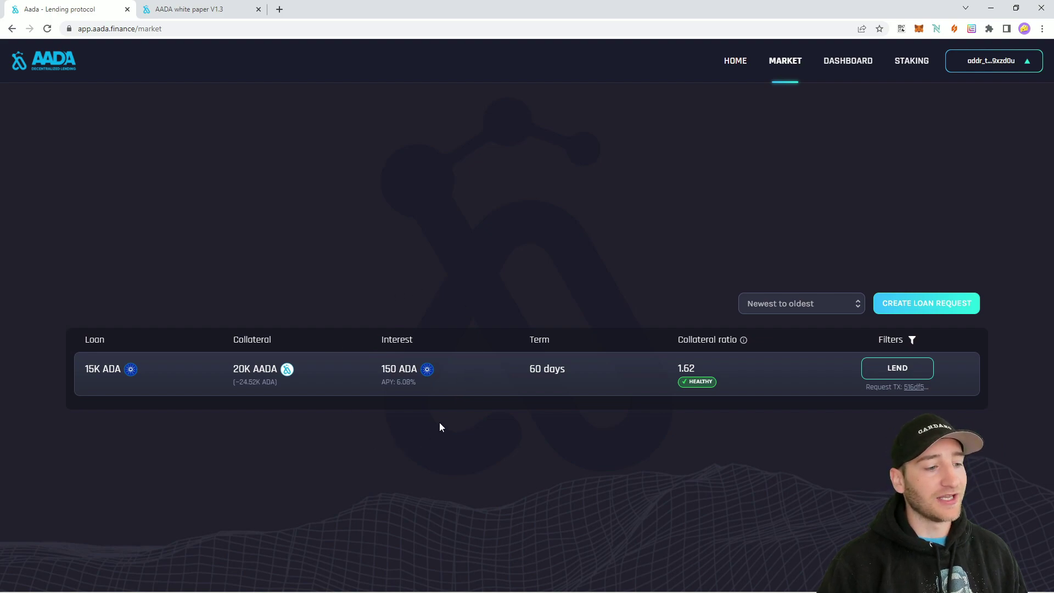
{"action": "left_click_drag", "start_coordinate": [393, 366], "coordinate": [396, 368]}
{"action": "left_click", "coordinate": [432, 396]}
{"action": "left_click", "coordinate": [449, 401]}
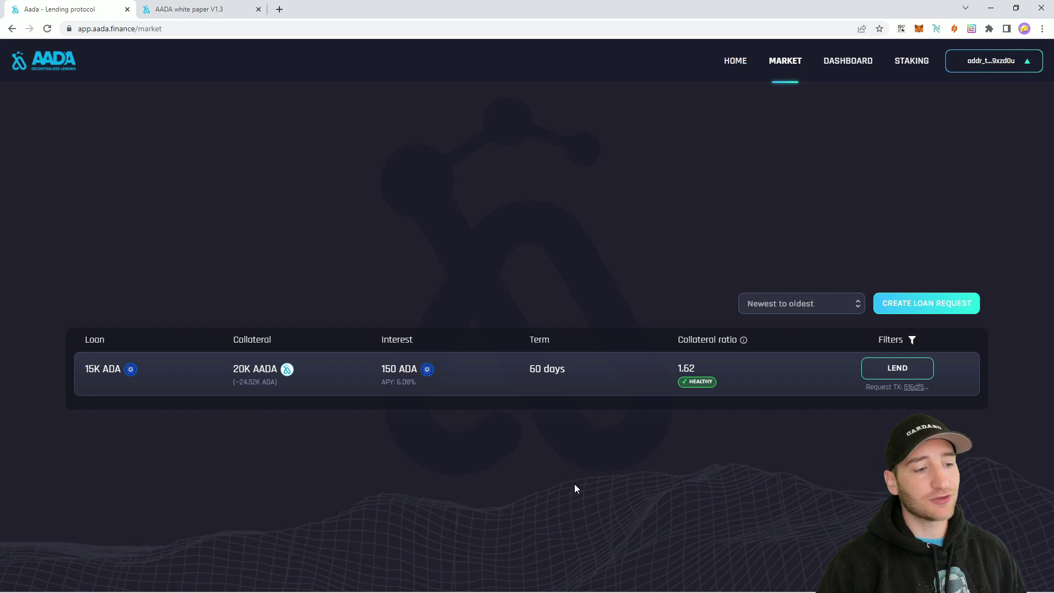
{"action": "left_click_drag", "start_coordinate": [507, 371], "coordinate": [574, 366]}
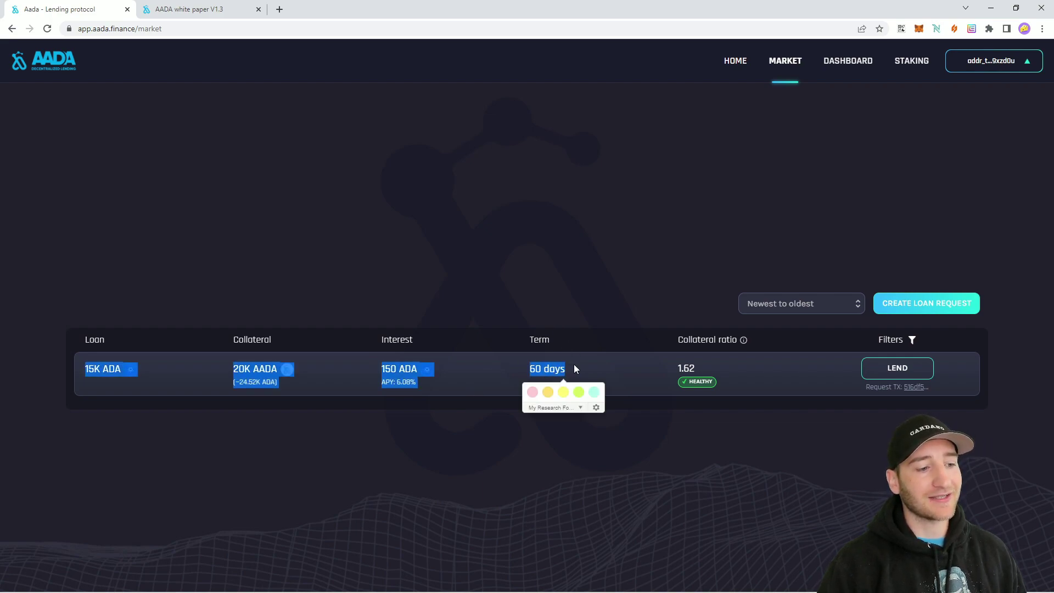
{"action": "left_click", "coordinate": [579, 449]}
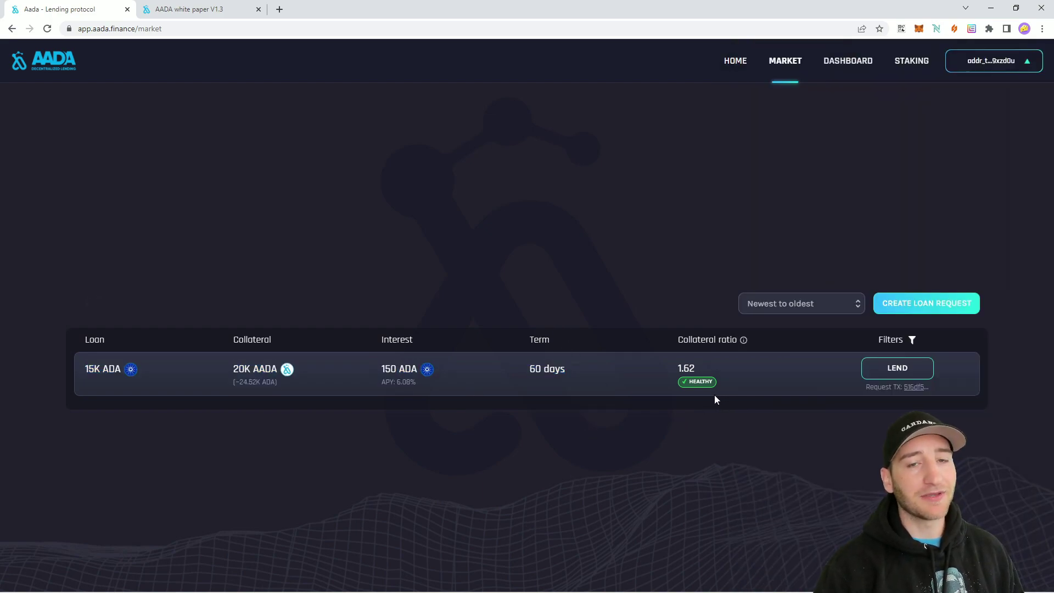
{"action": "mouse_move", "coordinate": [745, 341]}
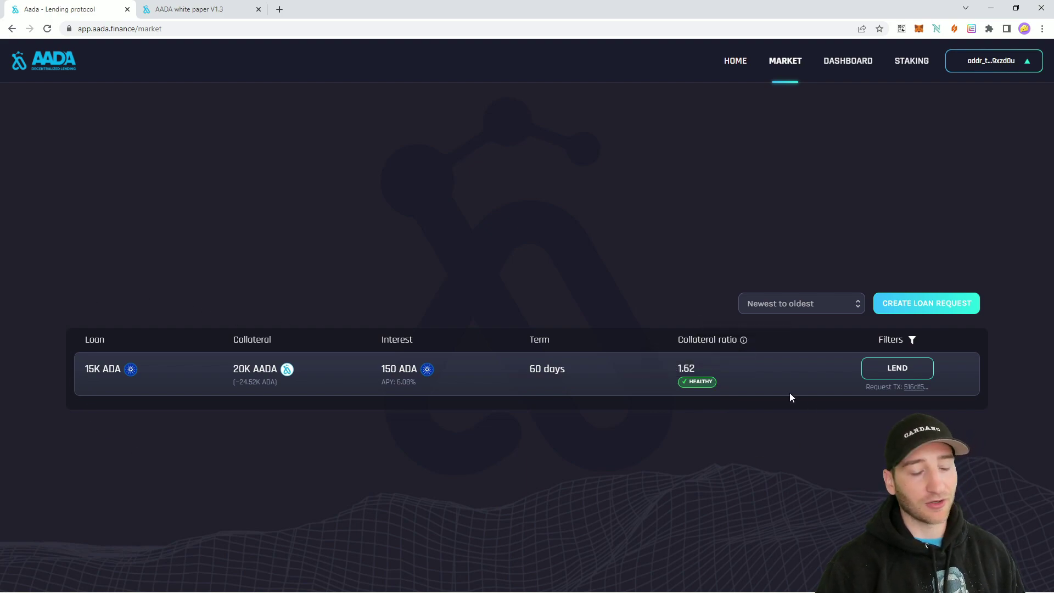
{"action": "triple_click", "coordinate": [699, 367]}
{"action": "left_click", "coordinate": [703, 369]}
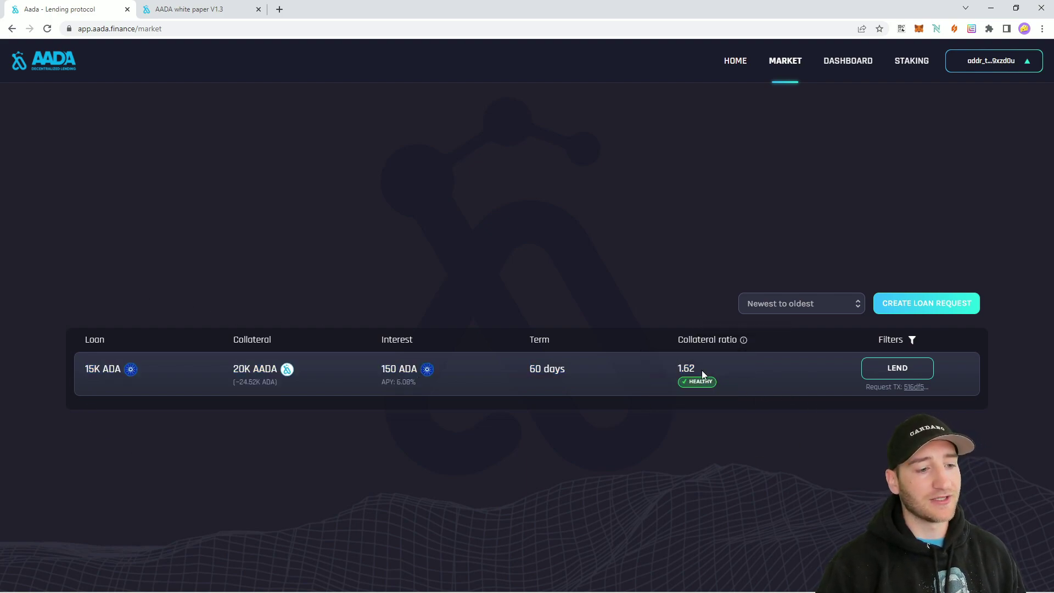
{"action": "left_click_drag", "start_coordinate": [681, 369], "coordinate": [716, 367]}
{"action": "left_click", "coordinate": [716, 358]}
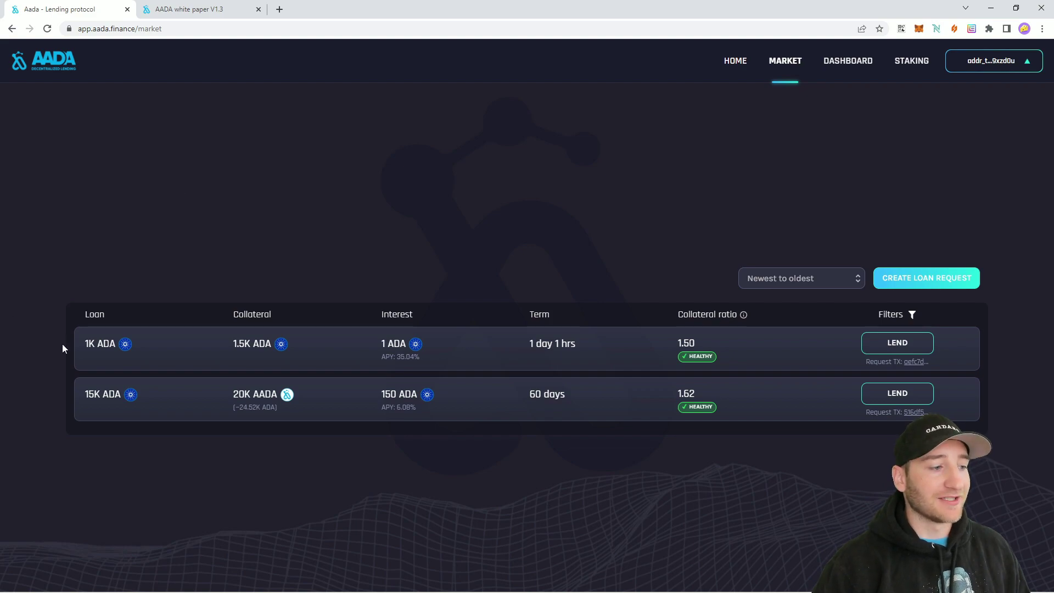
Step: Start lending on the 1K ADA request and review its interest, term and collateral before confirming
{"action": "left_click", "coordinate": [917, 347]}
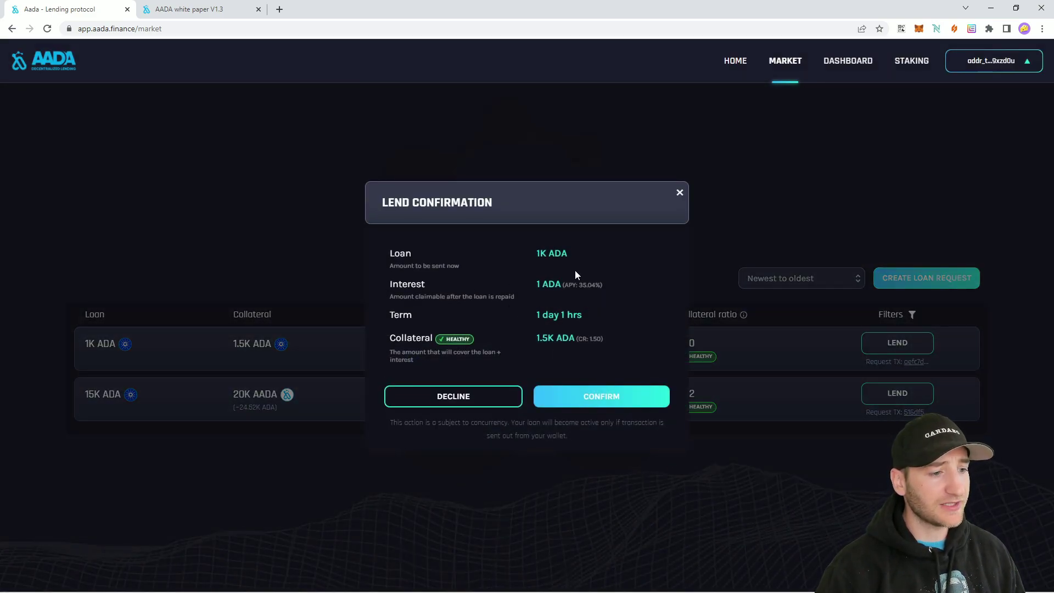
{"action": "left_click_drag", "start_coordinate": [535, 286], "coordinate": [633, 314]}
{"action": "left_click", "coordinate": [517, 346]}
{"action": "left_click", "coordinate": [634, 307]}
{"action": "left_click_drag", "start_coordinate": [536, 338], "coordinate": [597, 334]}
{"action": "left_click", "coordinate": [506, 364]}
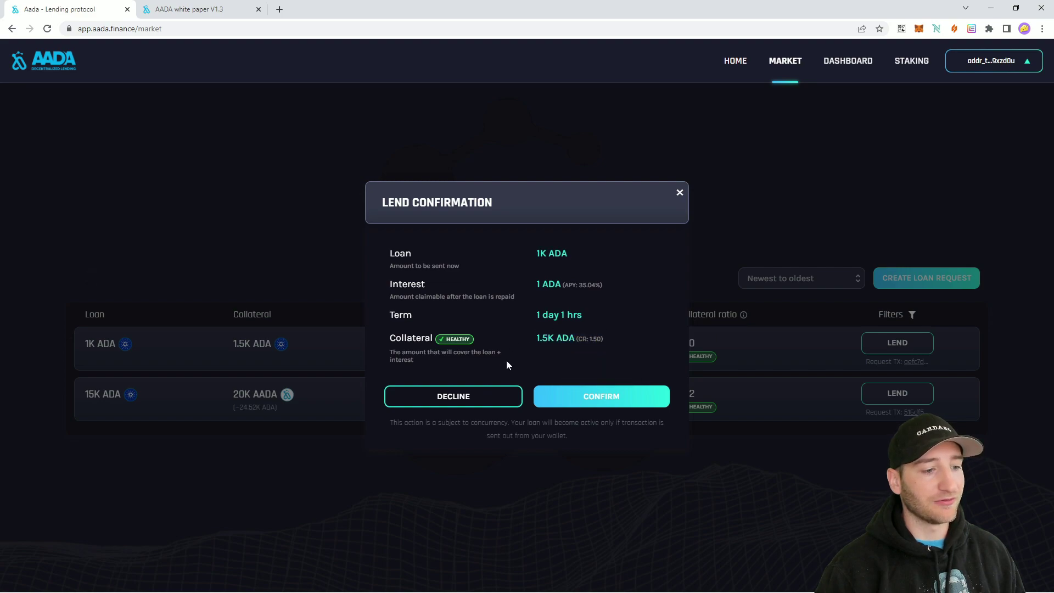
Step: Confirm lending 1K ADA, sign the transaction with the wallet password and dismiss the submission notice
{"action": "left_click", "coordinate": [630, 404]}
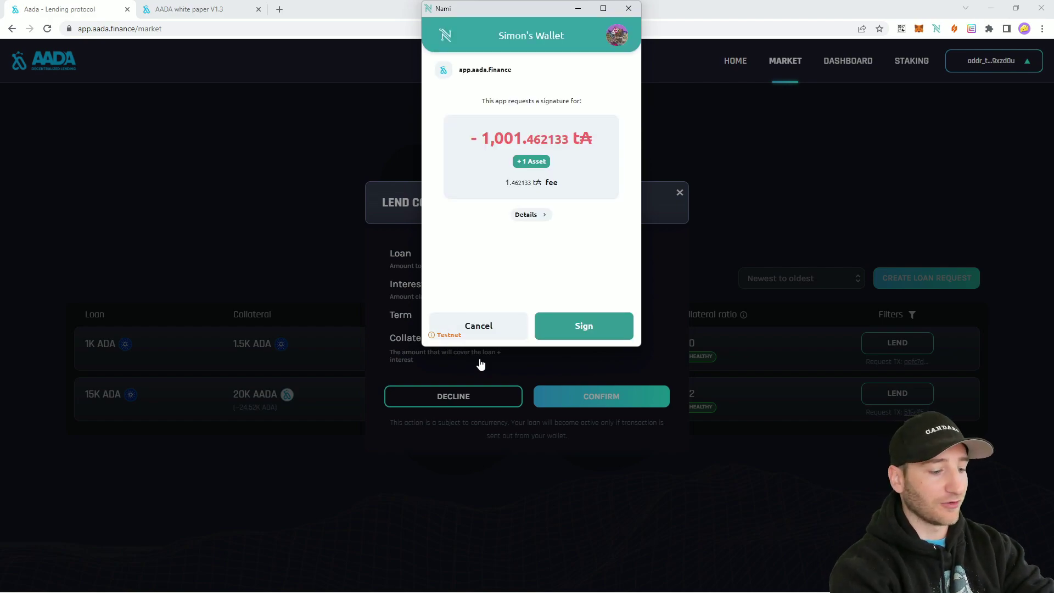
{"action": "left_click", "coordinate": [561, 329]}
{"action": "type", "text": "•••••••"}
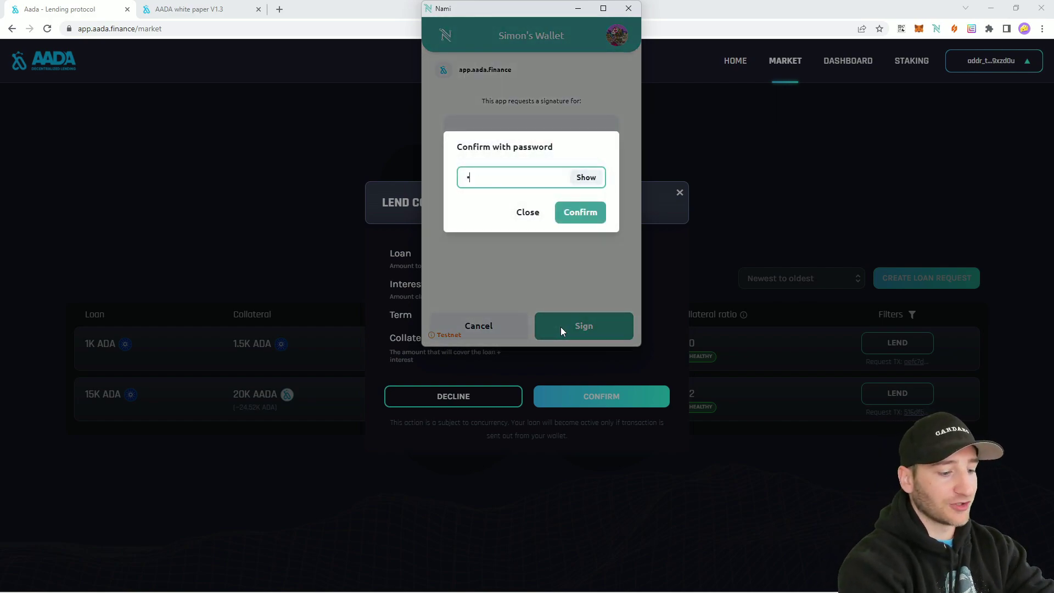
{"action": "type", "text": "••"}
{"action": "key", "text": "Return"}
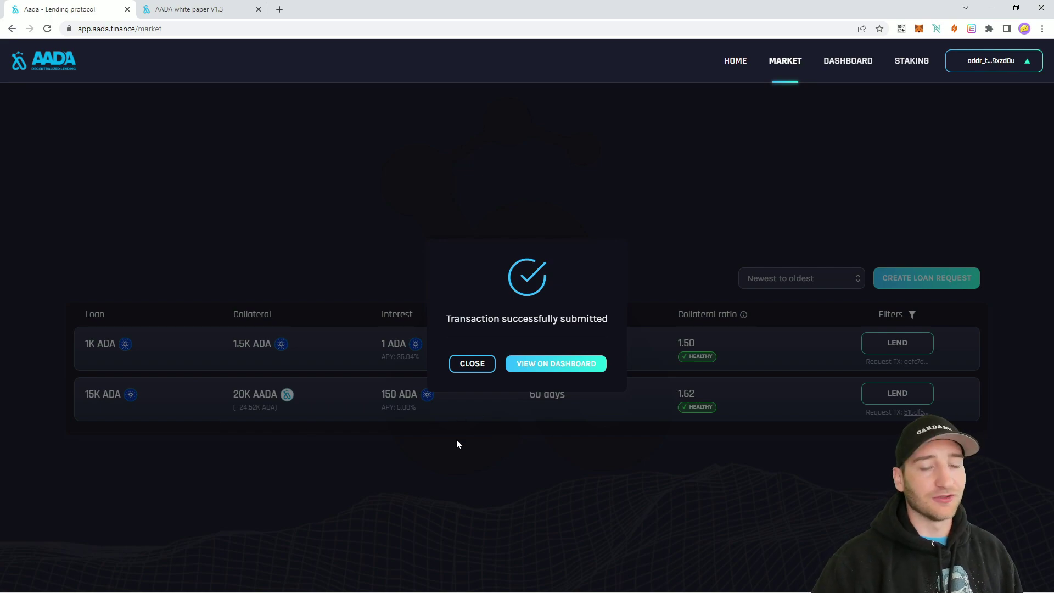
{"action": "left_click", "coordinate": [472, 363]}
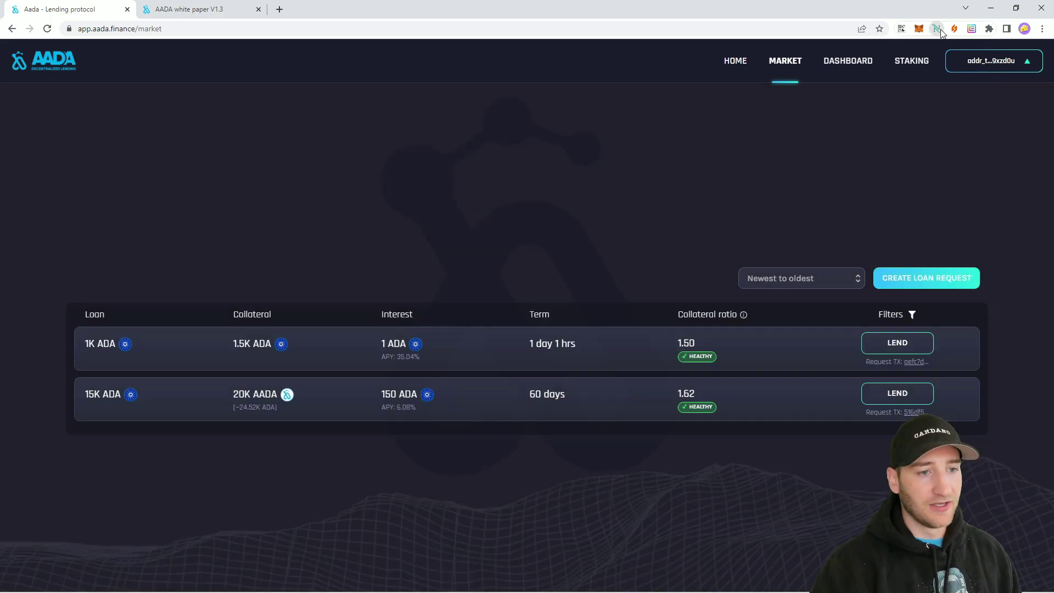
Step: Check the remaining tAda balance in the Nami wallet
{"action": "left_click", "coordinate": [937, 28]}
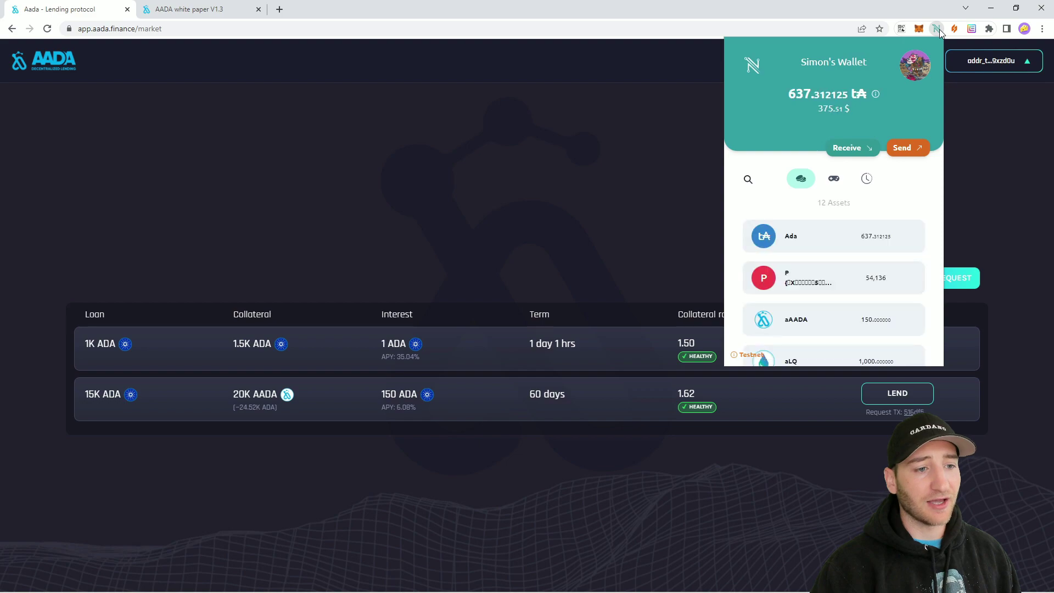
{"action": "left_click_drag", "start_coordinate": [788, 95], "coordinate": [832, 95]}
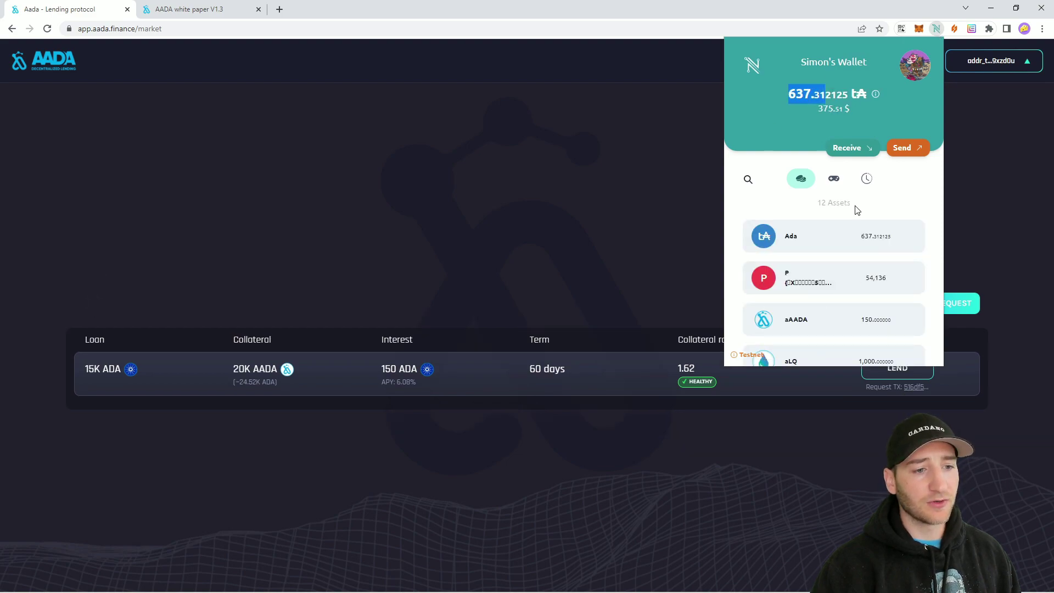
{"action": "left_click", "coordinate": [937, 28]}
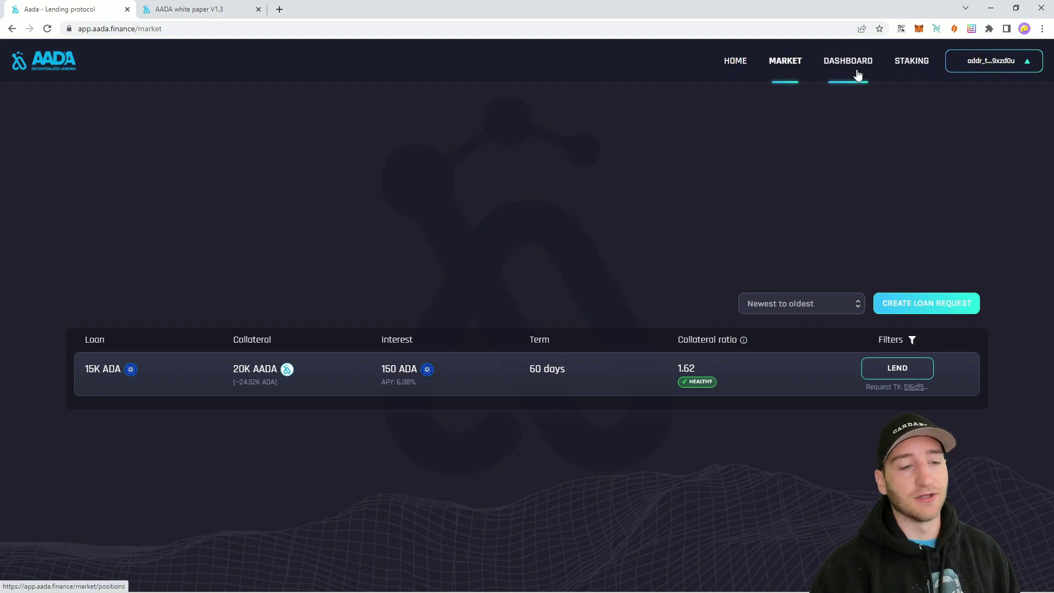
Step: Open the dashboard of lending positions and examine the entry for the new 1K ADA loan
{"action": "left_click", "coordinate": [857, 70]}
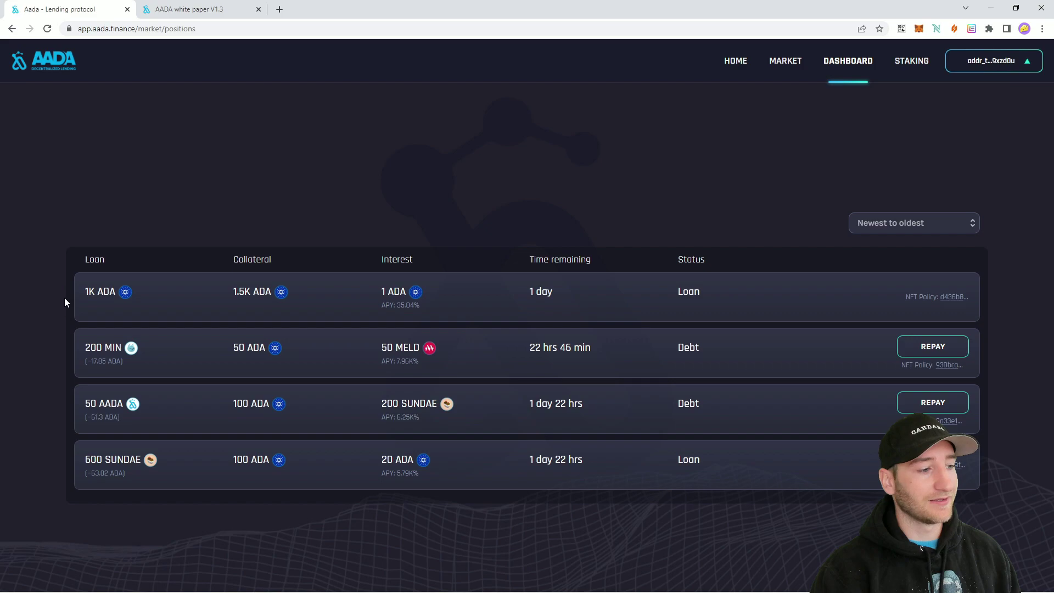
{"action": "left_click_drag", "start_coordinate": [72, 295], "coordinate": [759, 280]}
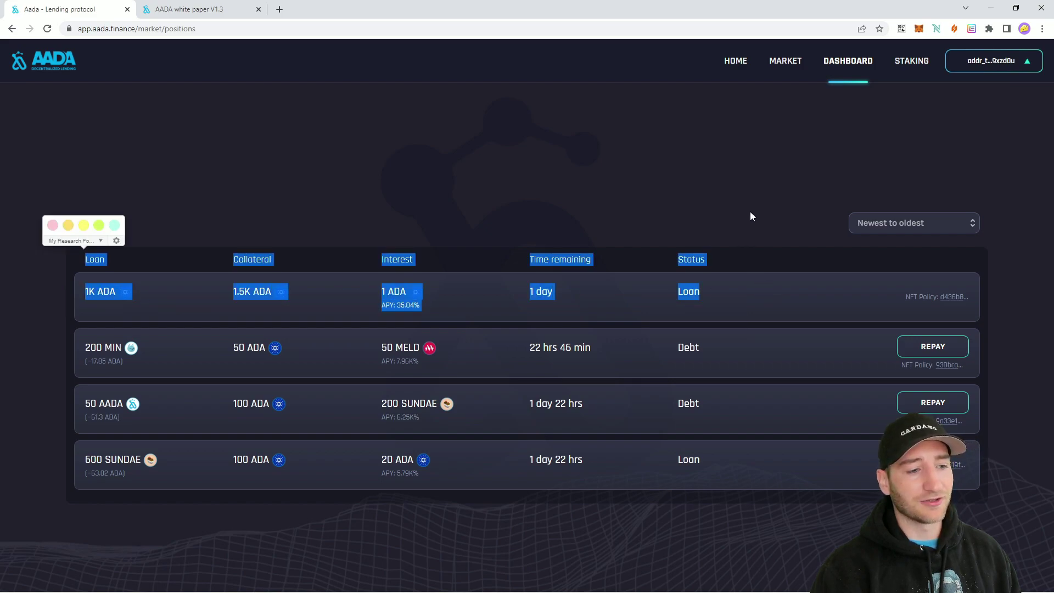
{"action": "left_click", "coordinate": [785, 265]}
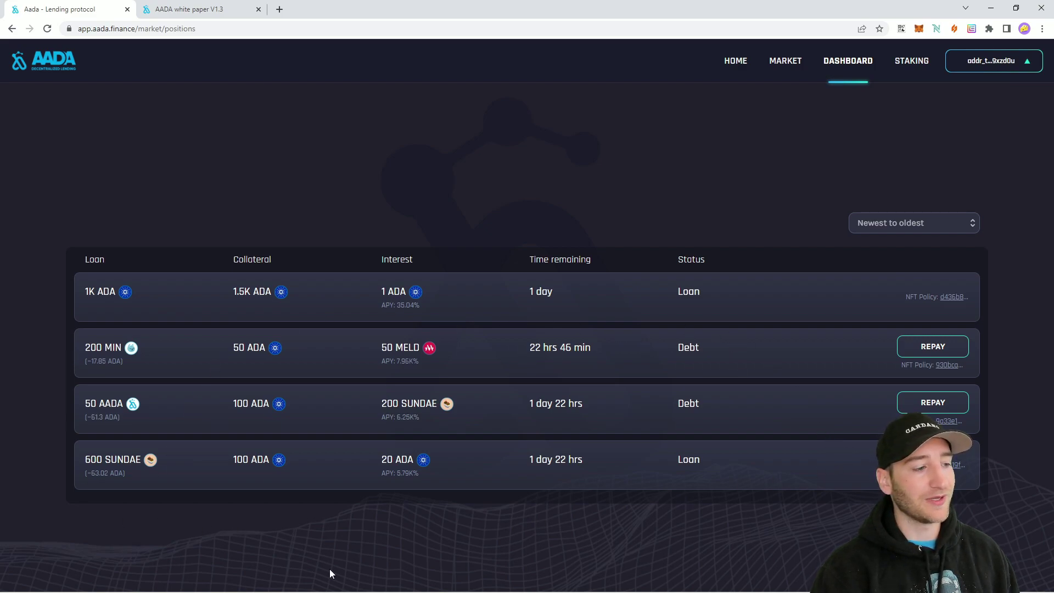
{"action": "mouse_move", "coordinate": [81, 293]}
{"action": "left_mouse_down"}
{"action": "mouse_move", "coordinate": [536, 307]}
{"action": "mouse_move", "coordinate": [710, 291]}
{"action": "mouse_move", "coordinate": [549, 278]}
{"action": "mouse_move", "coordinate": [585, 294]}
{"action": "left_mouse_up"}
{"action": "left_click", "coordinate": [584, 292]}
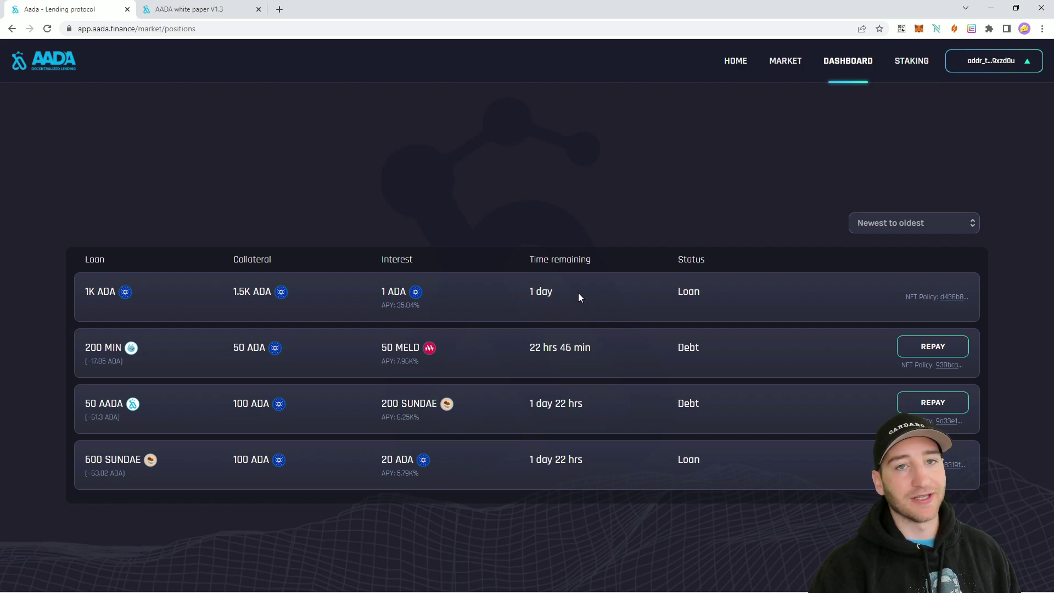
Step: Examine the time remaining and the collateral of the 1K ADA loan on the dashboard
{"action": "triple_click", "coordinate": [535, 292]}
{"action": "left_click", "coordinate": [403, 257]}
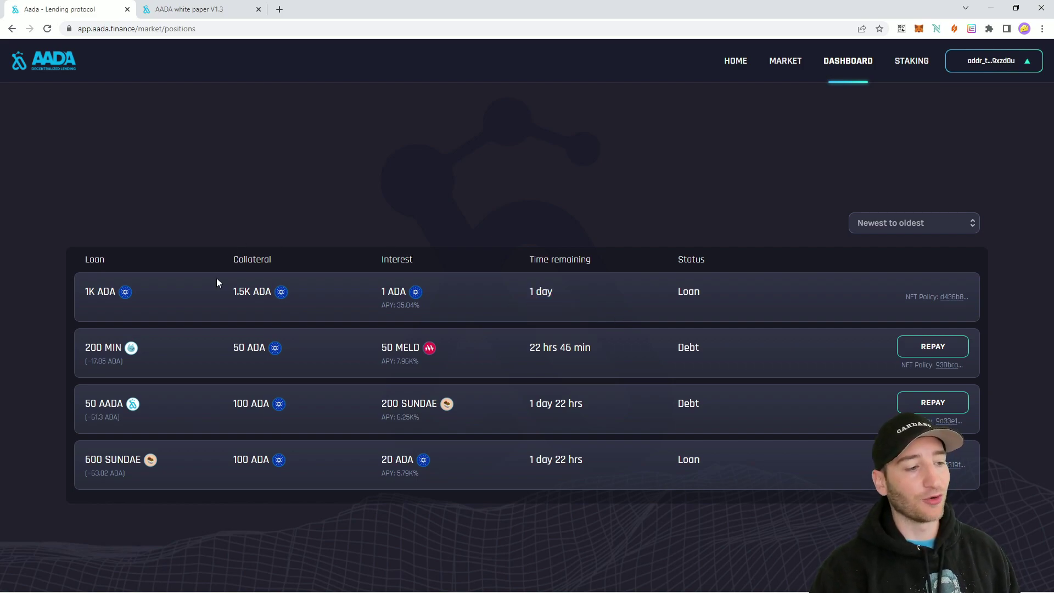
{"action": "triple_click", "coordinate": [229, 288]}
{"action": "left_click", "coordinate": [308, 295]}
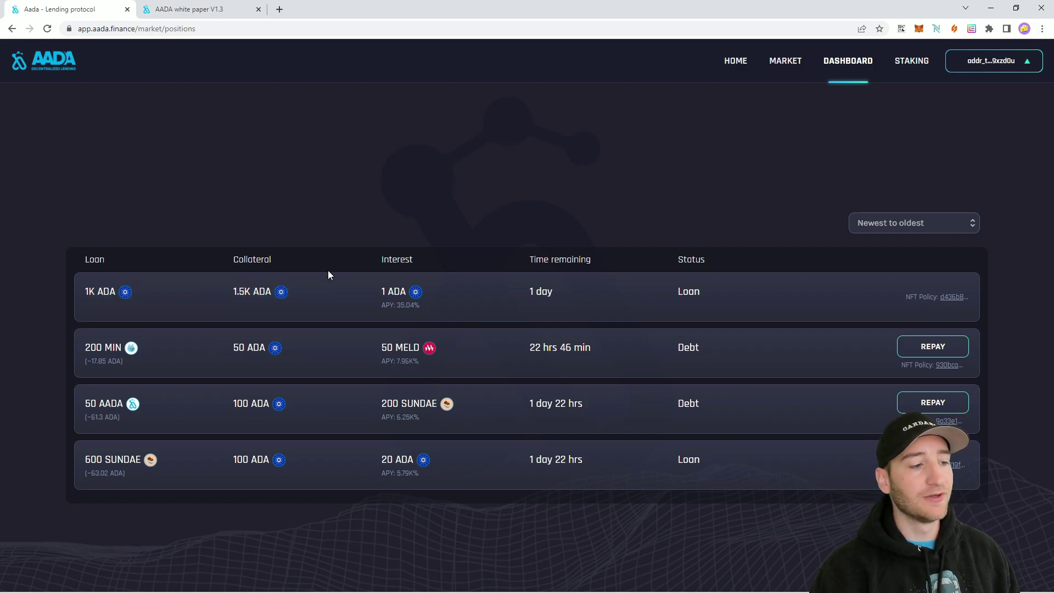
{"action": "triple_click", "coordinate": [328, 284]}
{"action": "left_click", "coordinate": [361, 282]}
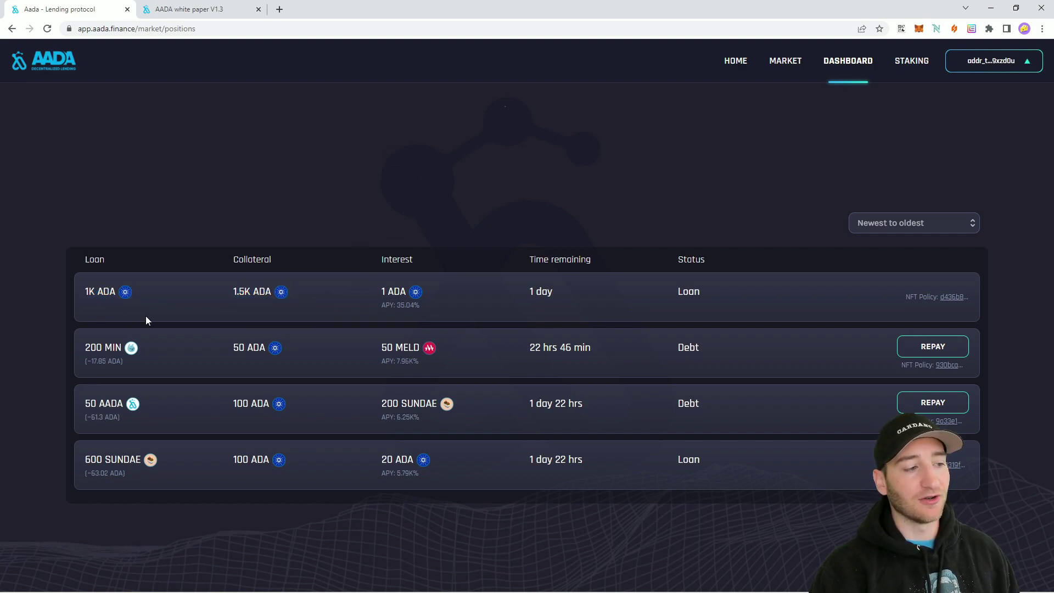
{"action": "left_click_drag", "start_coordinate": [238, 259], "coordinate": [282, 259]}
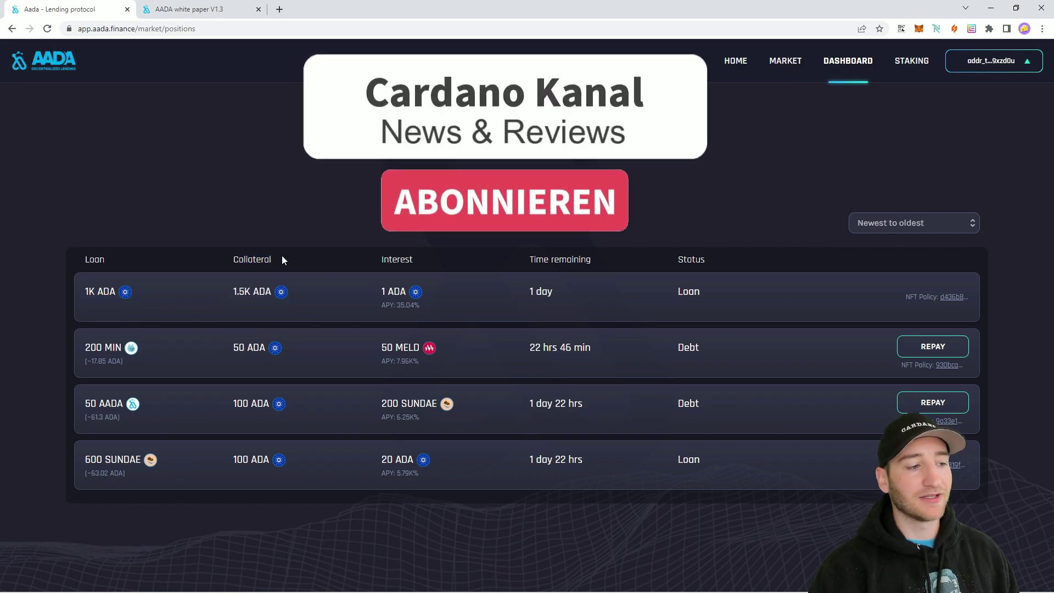
{"action": "left_click", "coordinate": [281, 260]}
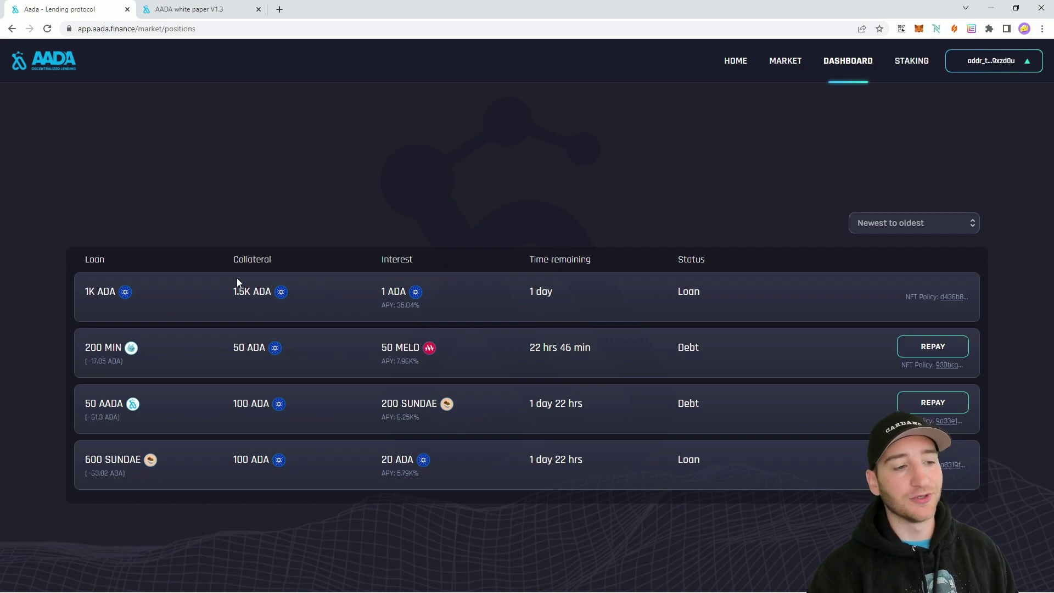
Step: Start a new loan request from the market and set the loan to 50 AADA
{"action": "left_click", "coordinate": [786, 64]}
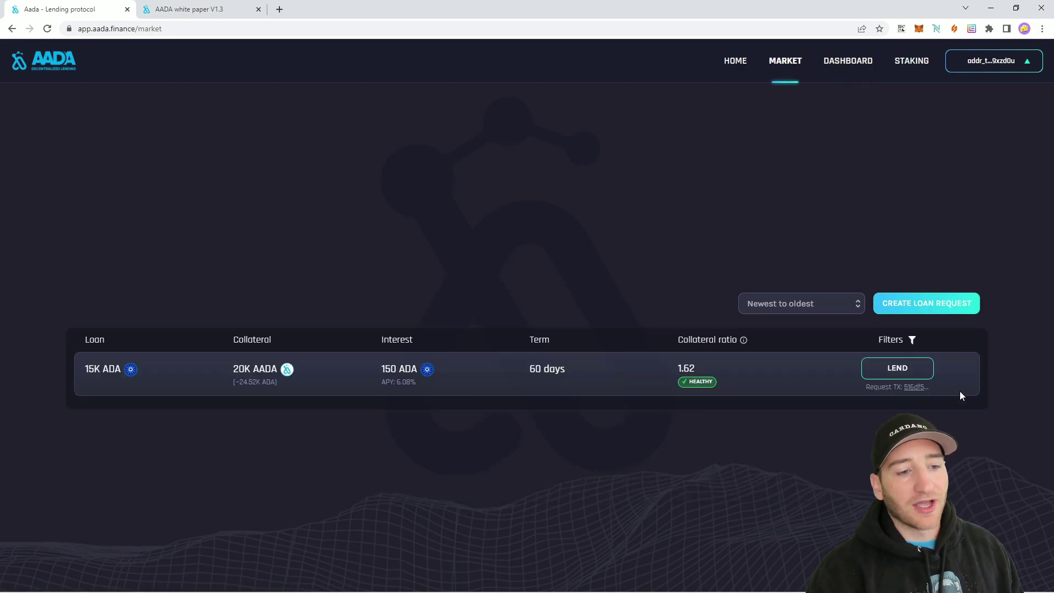
{"action": "left_click", "coordinate": [947, 304]}
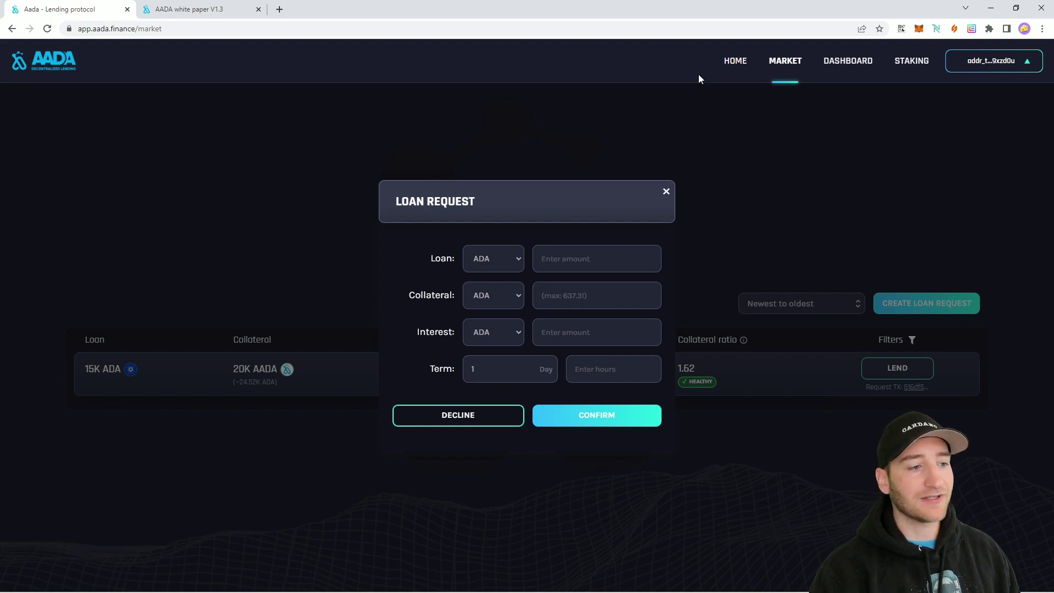
{"action": "left_click", "coordinate": [493, 259]}
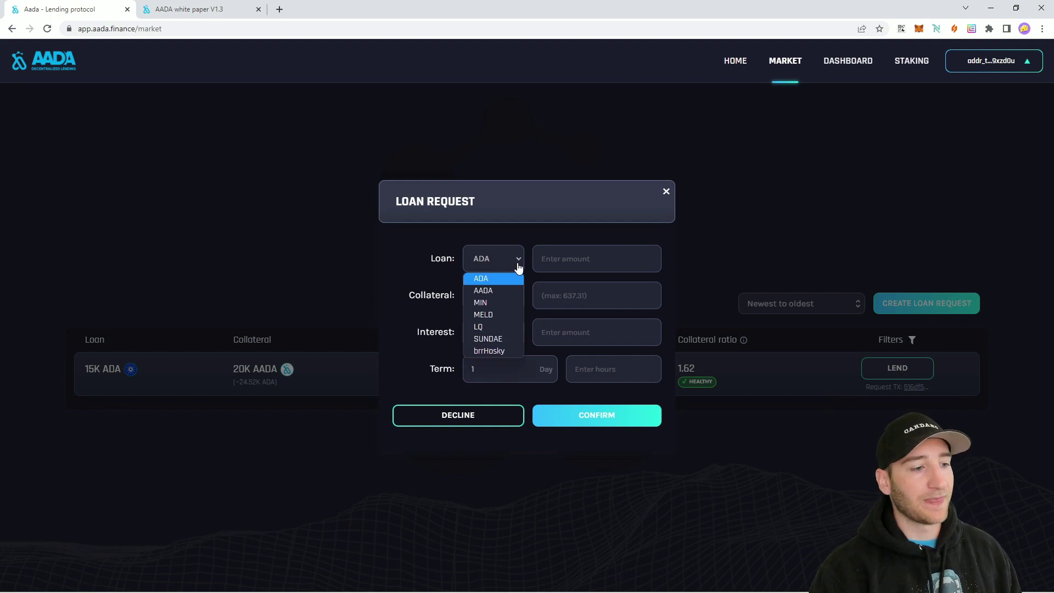
{"action": "left_click", "coordinate": [497, 291]}
{"action": "left_click", "coordinate": [593, 262]}
{"action": "type", "text": "50"}
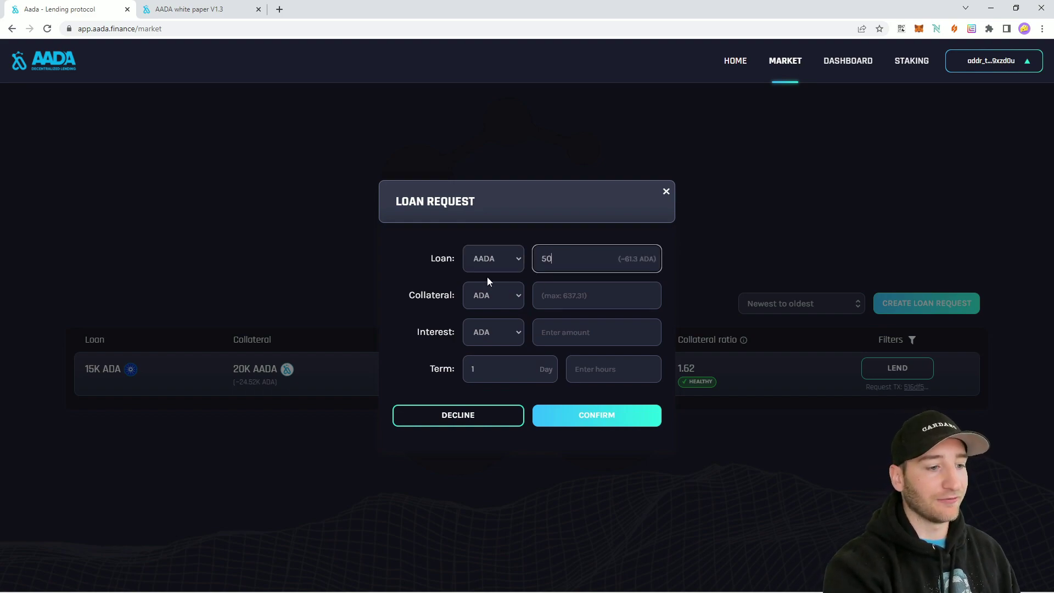
Step: Check the available collateral tokens, keep ADA and set the collateral amount to 60
{"action": "left_click", "coordinate": [503, 296]}
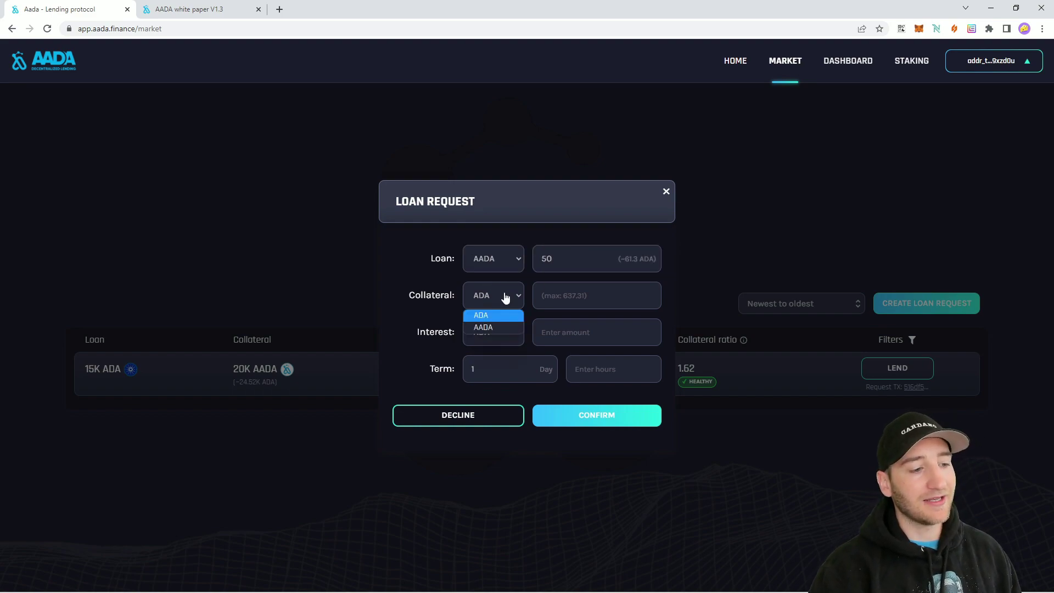
{"action": "left_click", "coordinate": [493, 327]}
{"action": "left_click", "coordinate": [508, 303]}
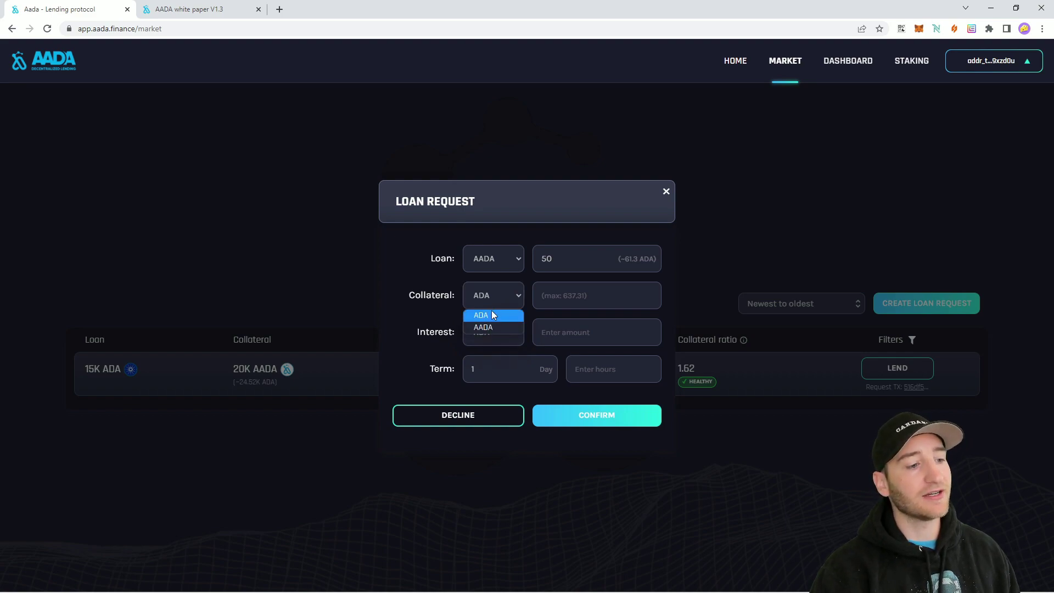
{"action": "left_click", "coordinate": [565, 296]}
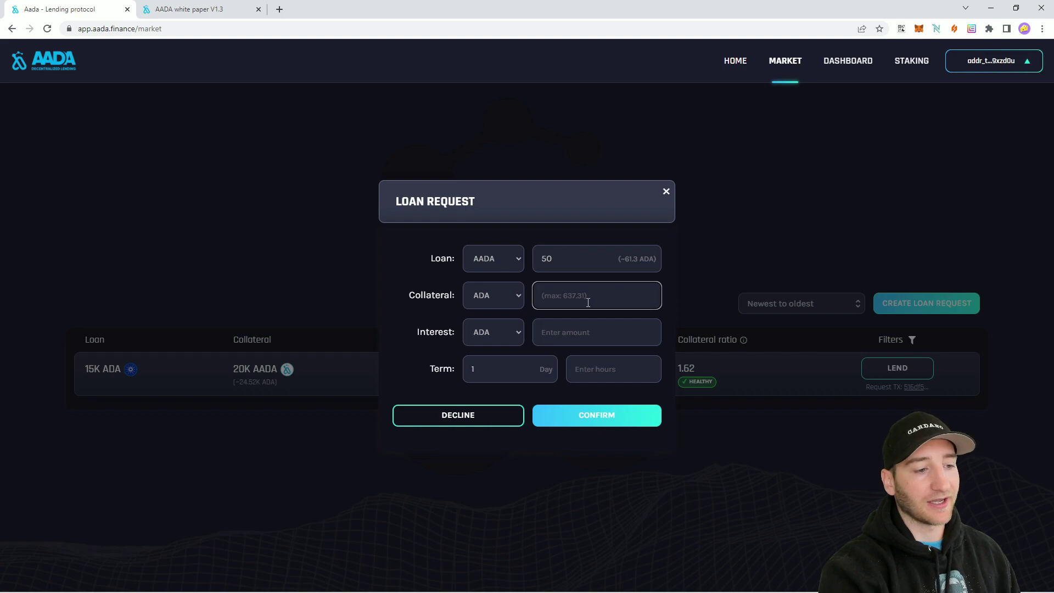
{"action": "key", "text": "BackSpace"}
{"action": "key", "text": "BackSpace"}
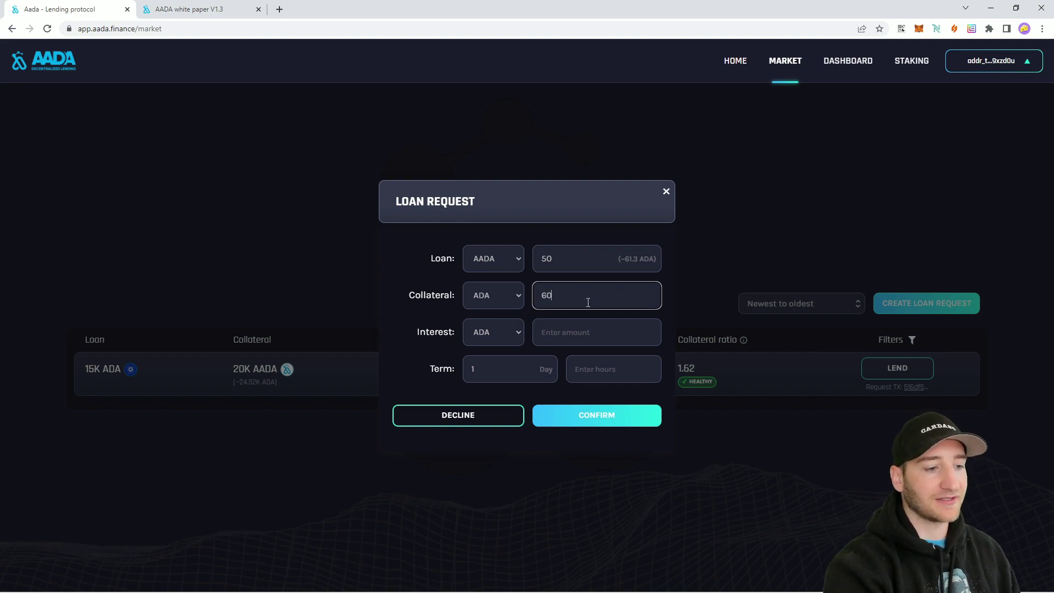
{"action": "type", "text": "60"}
Step: Set the interest to 5 ADA and check how the request's collateral ratio is calculated
{"action": "left_click", "coordinate": [582, 338]}
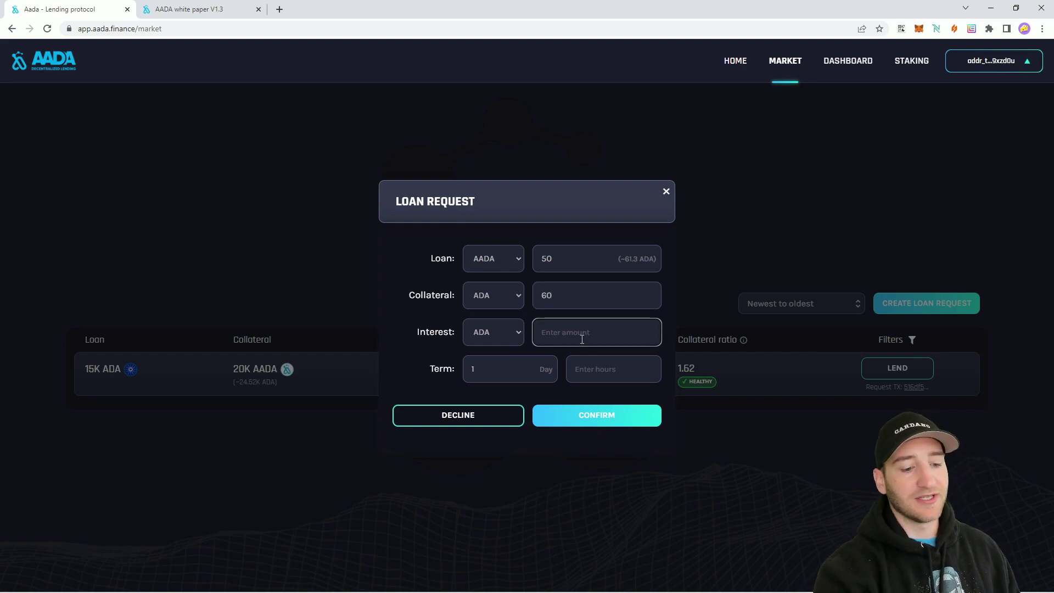
{"action": "type", "text": "5"}
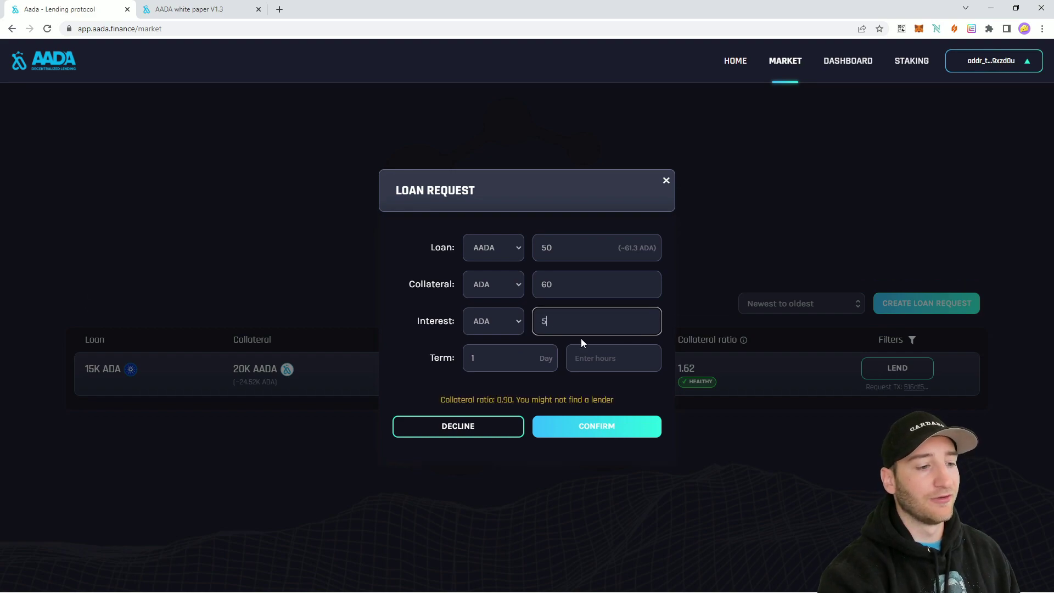
{"action": "mouse_move", "coordinate": [491, 402]}
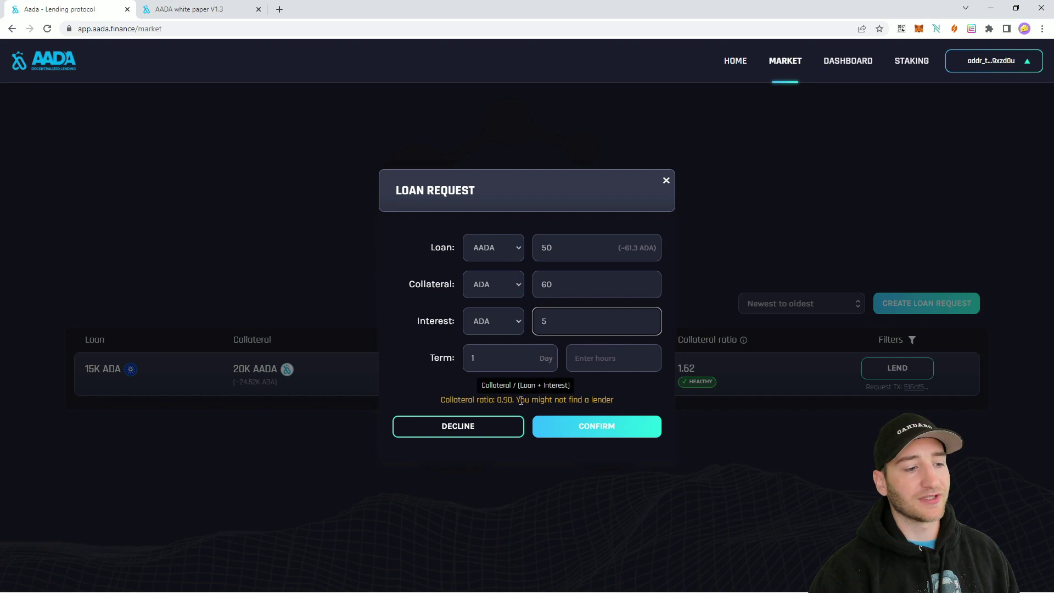
{"action": "left_click_drag", "start_coordinate": [517, 400], "coordinate": [540, 399]}
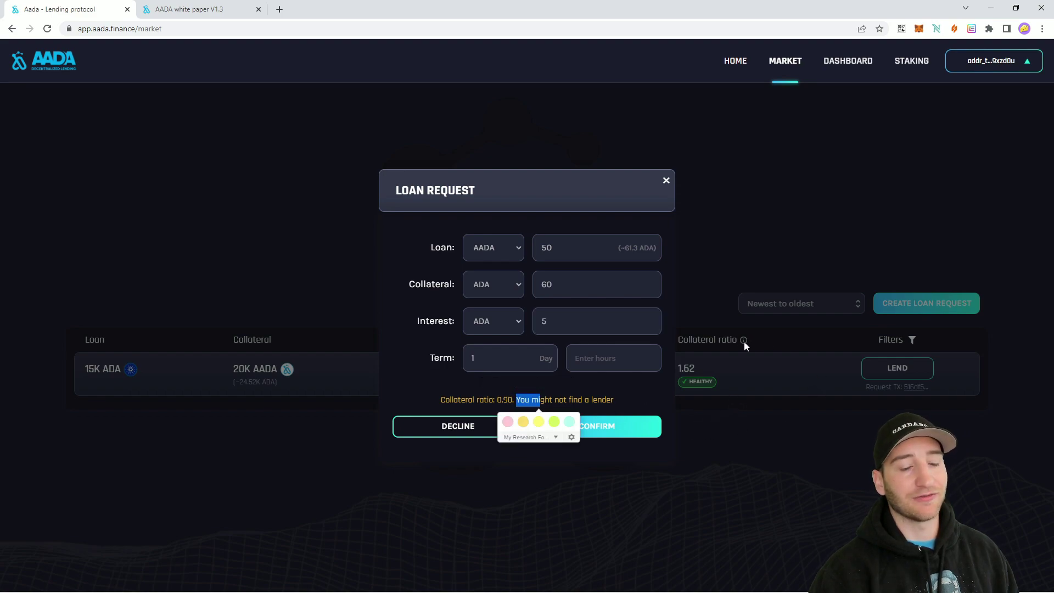
Step: Set the loan request's collateral to 100 ADA
{"action": "left_click", "coordinate": [530, 399]}
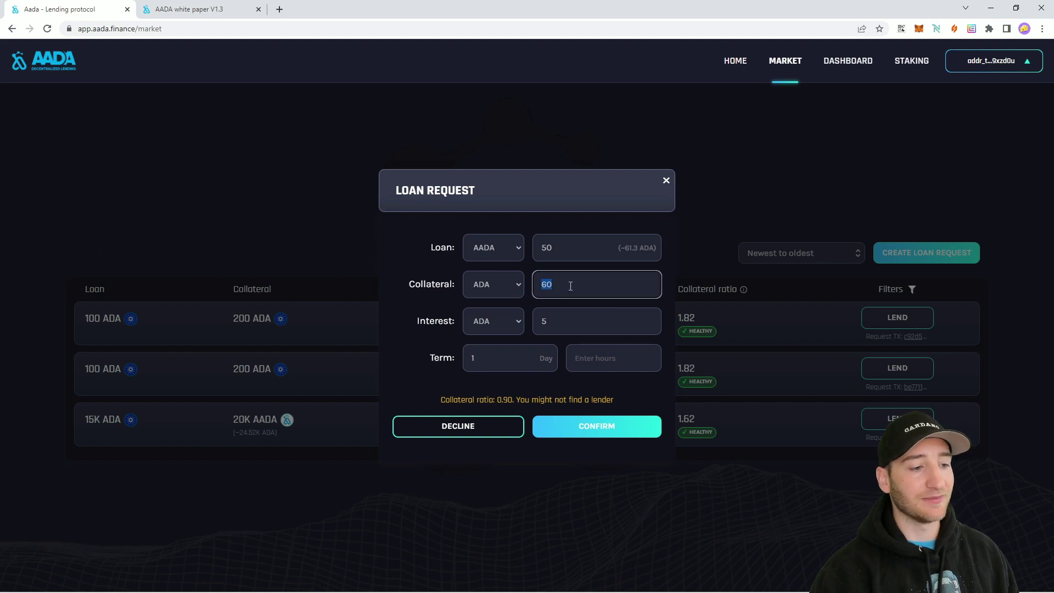
{"action": "key", "text": "BackSpace"}
{"action": "type", "text": "100"}
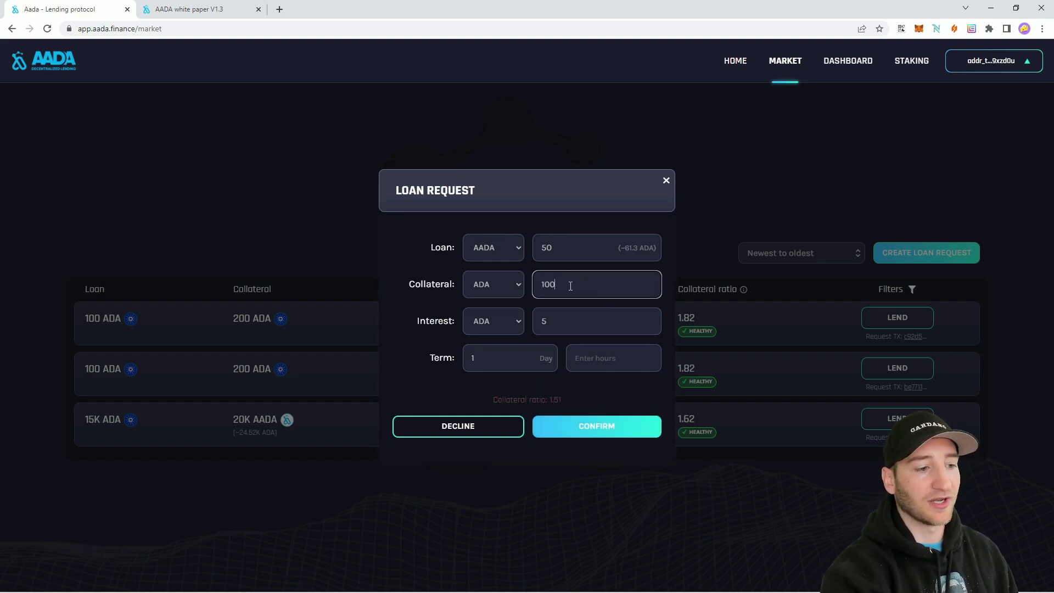
{"action": "left_click", "coordinate": [610, 394]}
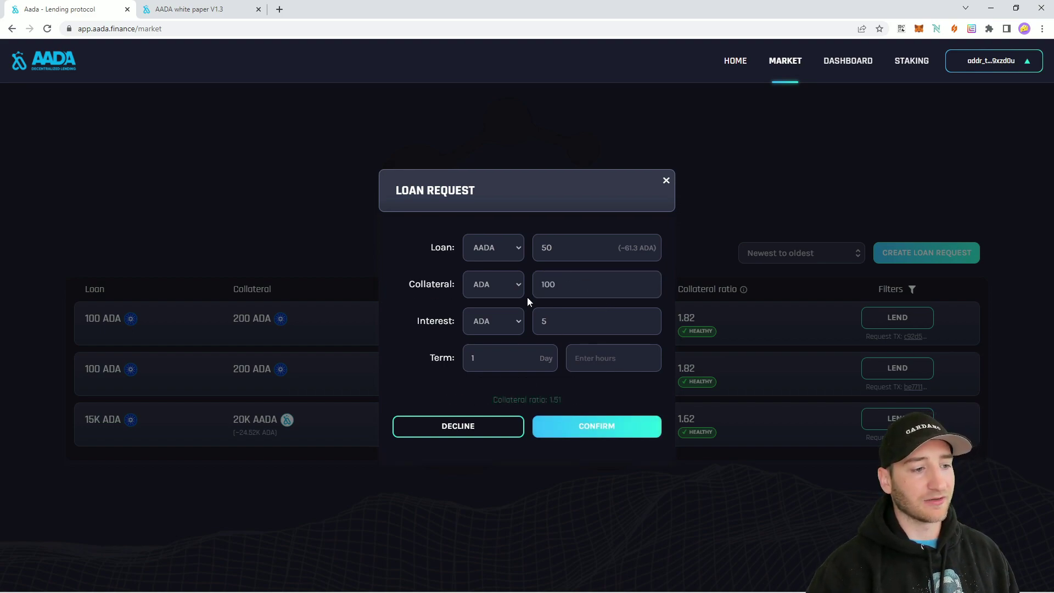
Step: Set the loan term to 2 days and submit the loan request form for review
{"action": "mouse_move", "coordinate": [491, 405]}
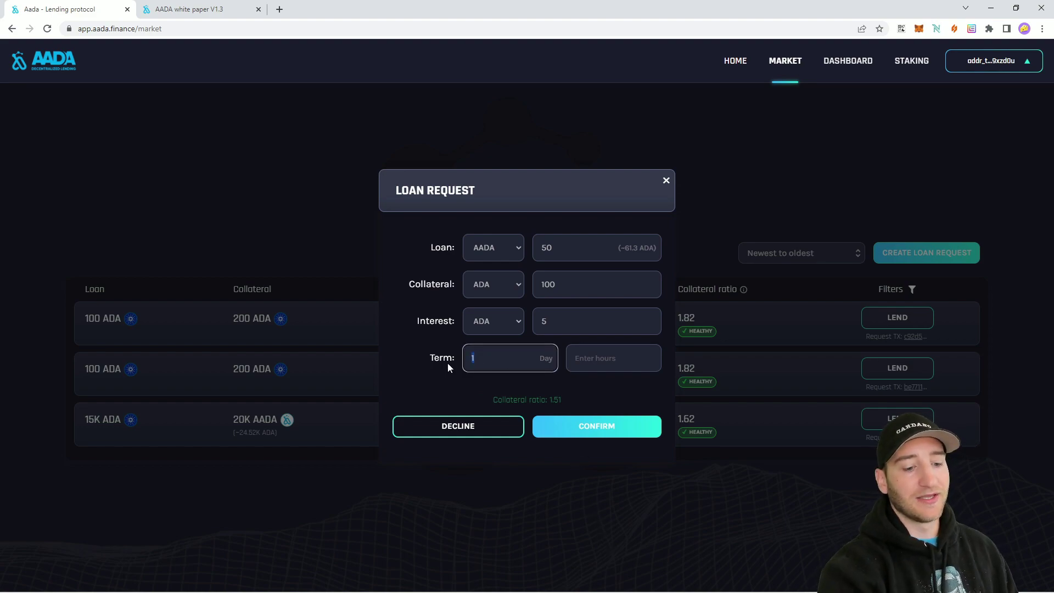
{"action": "type", "text": "2"}
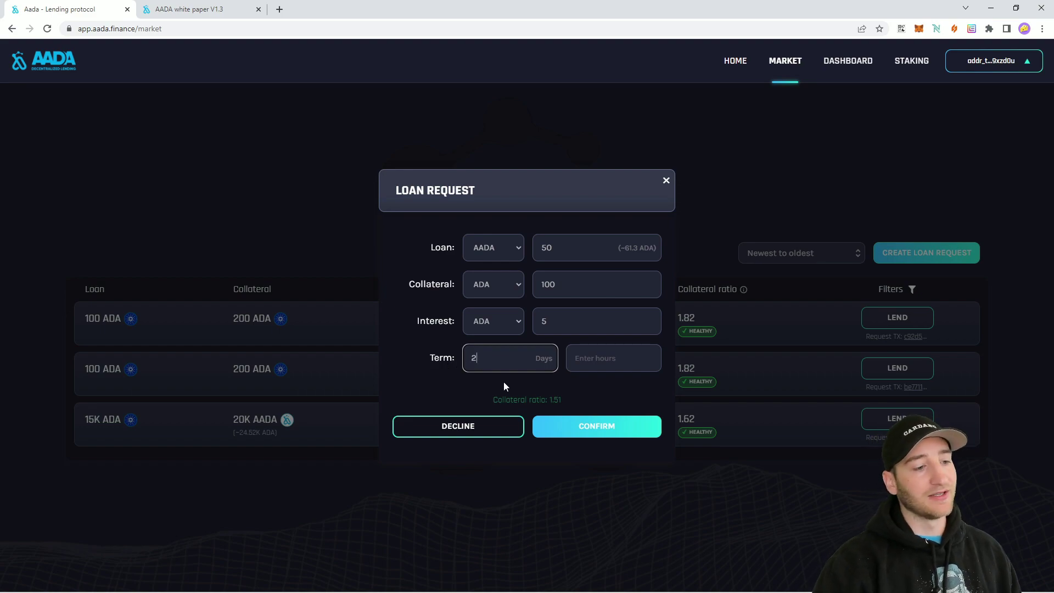
{"action": "key", "text": "Return"}
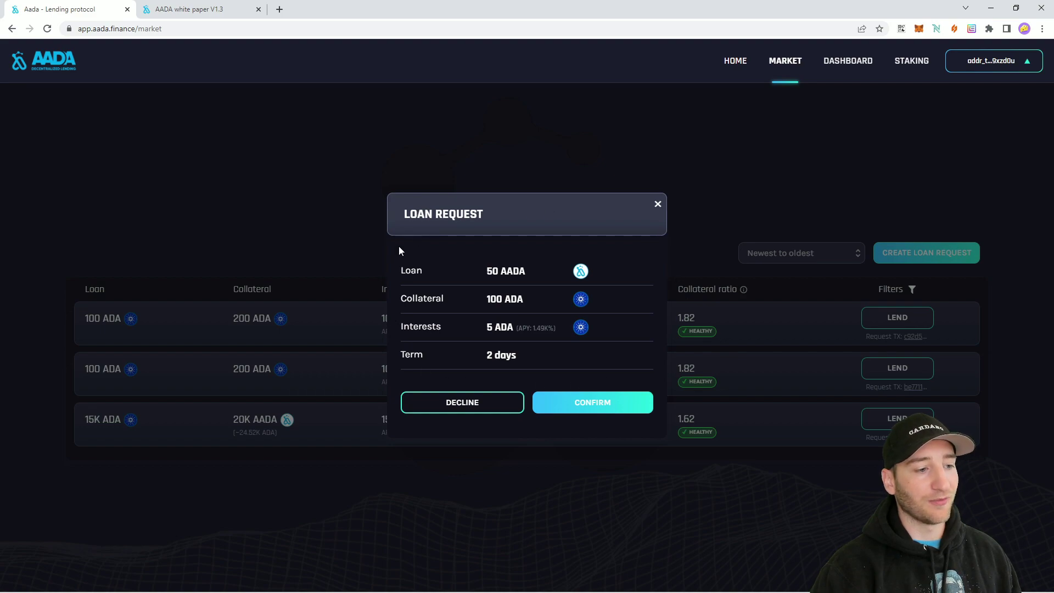
Step: Confirm the loan request, sign its transaction in the Nami wallet and dismiss the submission notice
{"action": "left_click", "coordinate": [538, 409]}
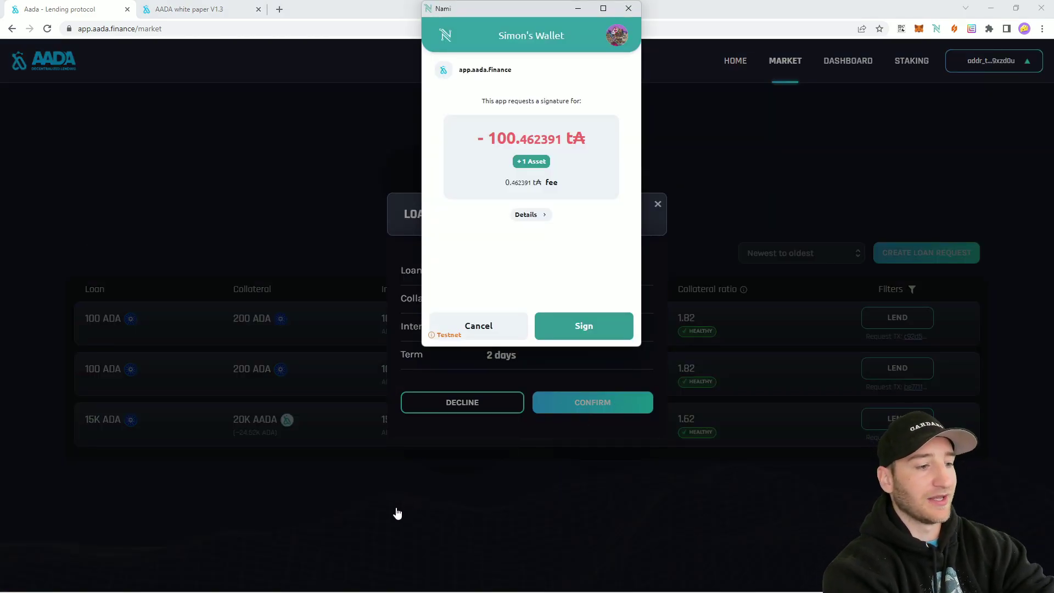
{"action": "left_click", "coordinate": [584, 326]}
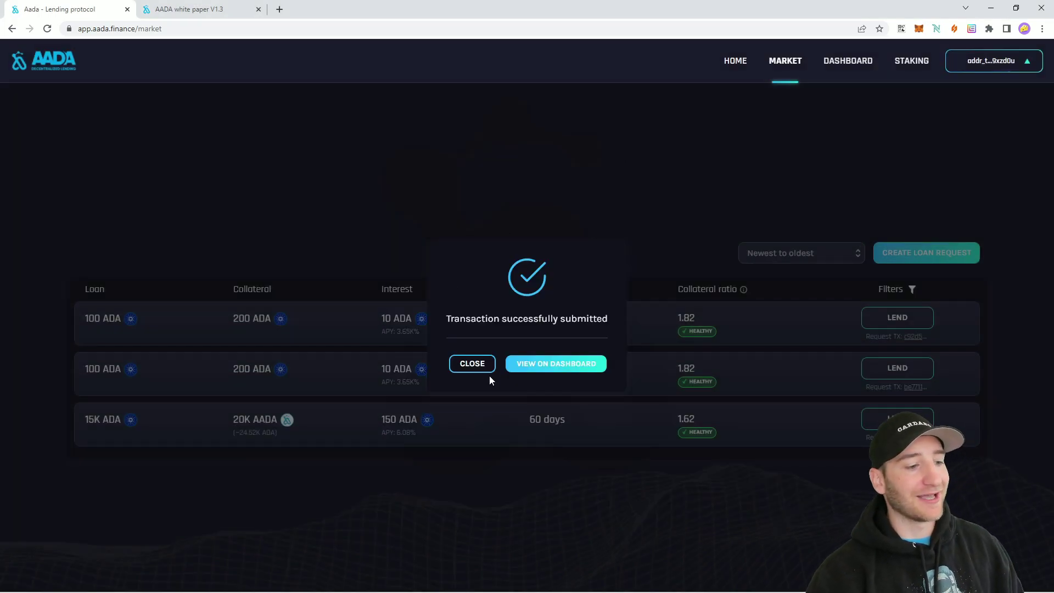
{"action": "left_click", "coordinate": [468, 364]}
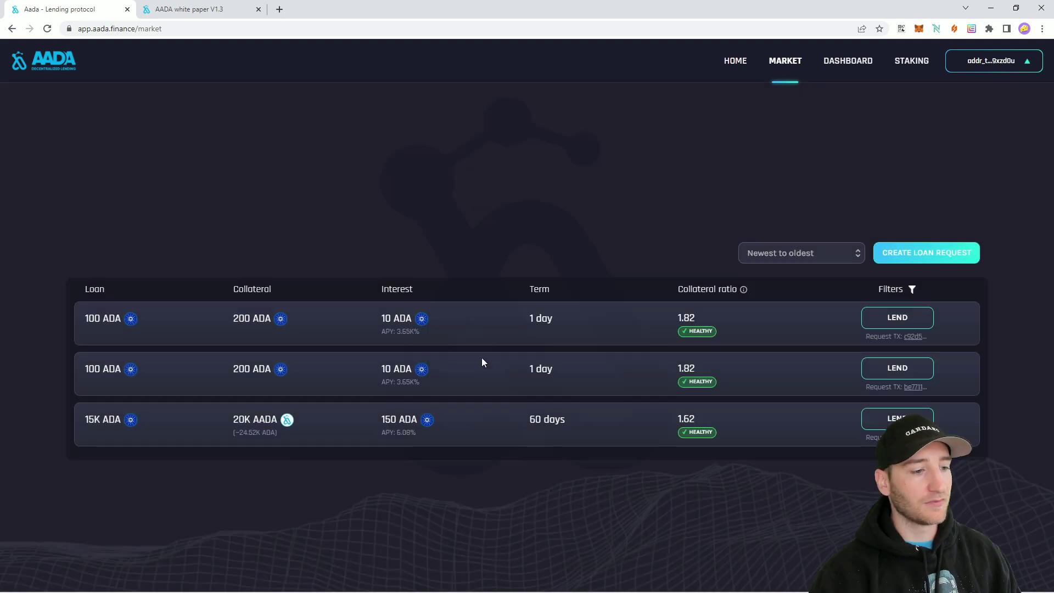
Step: Open the dashboard and examine the new loan request under the pending positions
{"action": "left_click", "coordinate": [860, 75]}
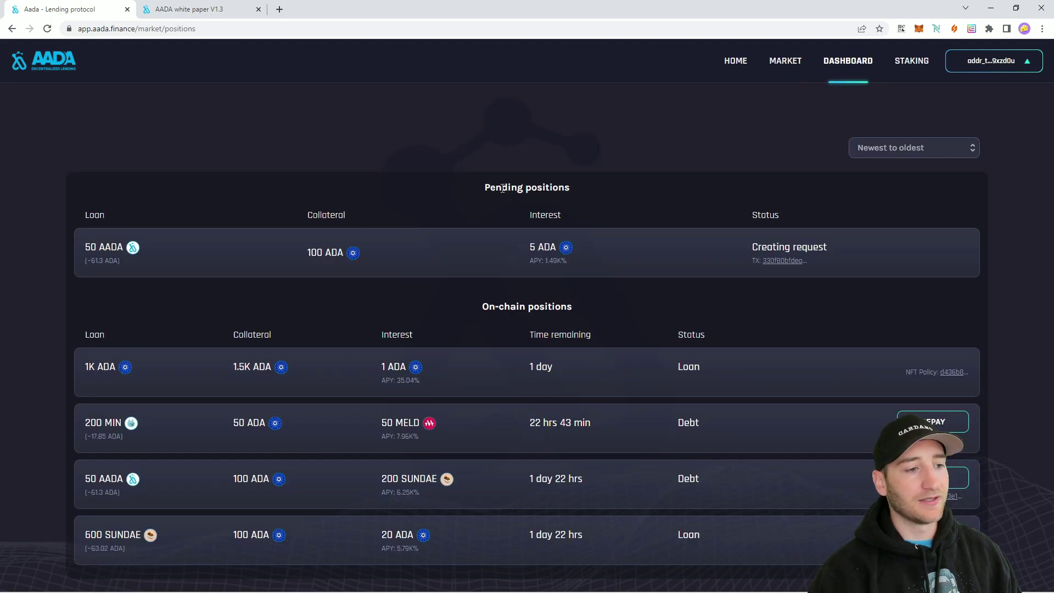
{"action": "triple_click", "coordinate": [502, 188]}
{"action": "left_click", "coordinate": [581, 185]}
{"action": "triple_click", "coordinate": [549, 193]}
{"action": "left_click", "coordinate": [533, 193]}
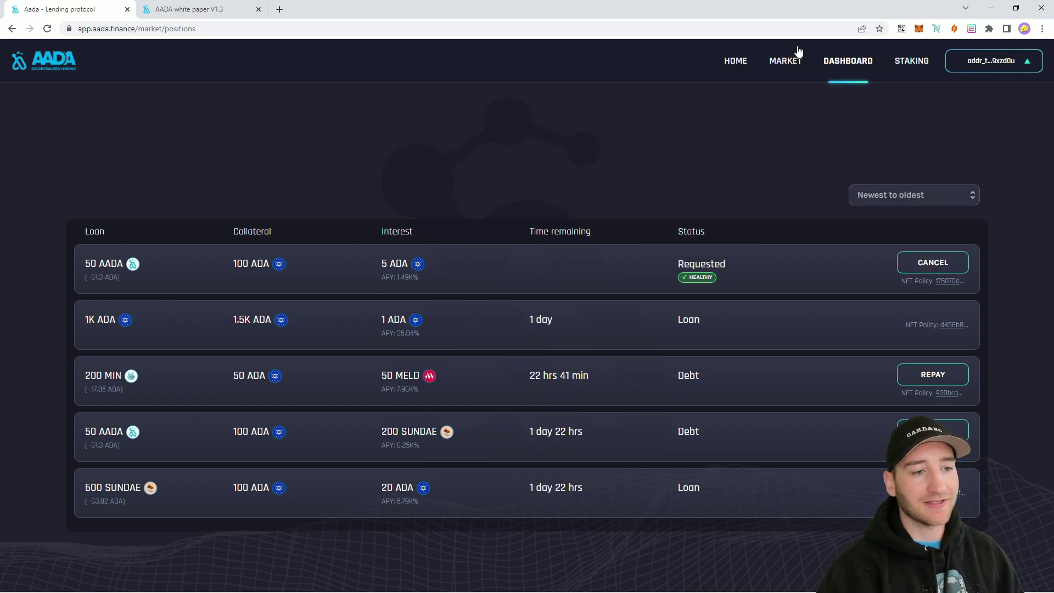
Step: Open the market and examine the listing of the new 50 AADA loan request
{"action": "left_click", "coordinate": [784, 61]}
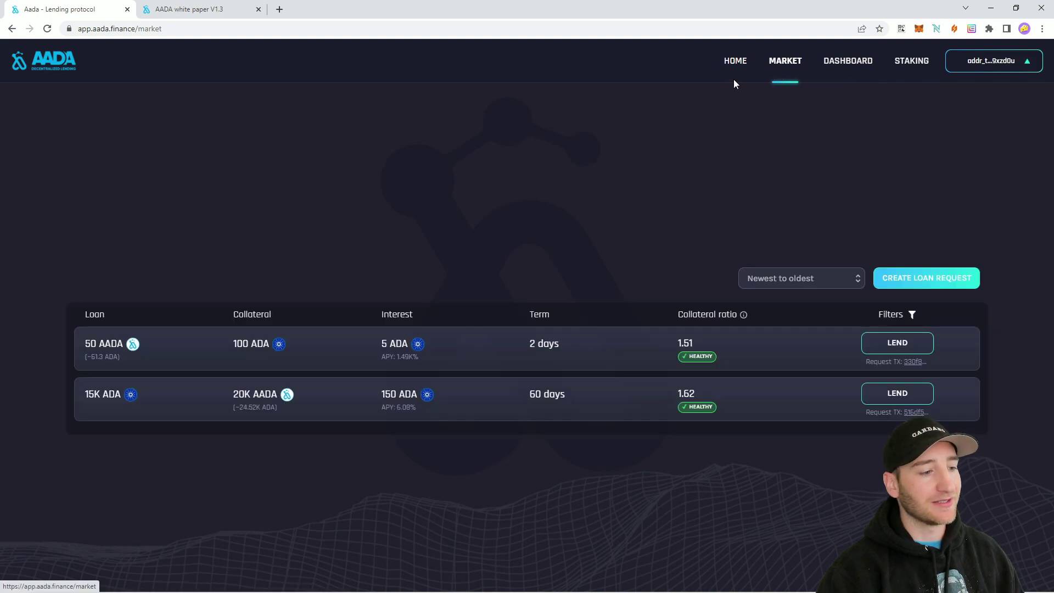
{"action": "left_click_drag", "start_coordinate": [81, 341], "coordinate": [754, 341]}
{"action": "left_click", "coordinate": [988, 321]}
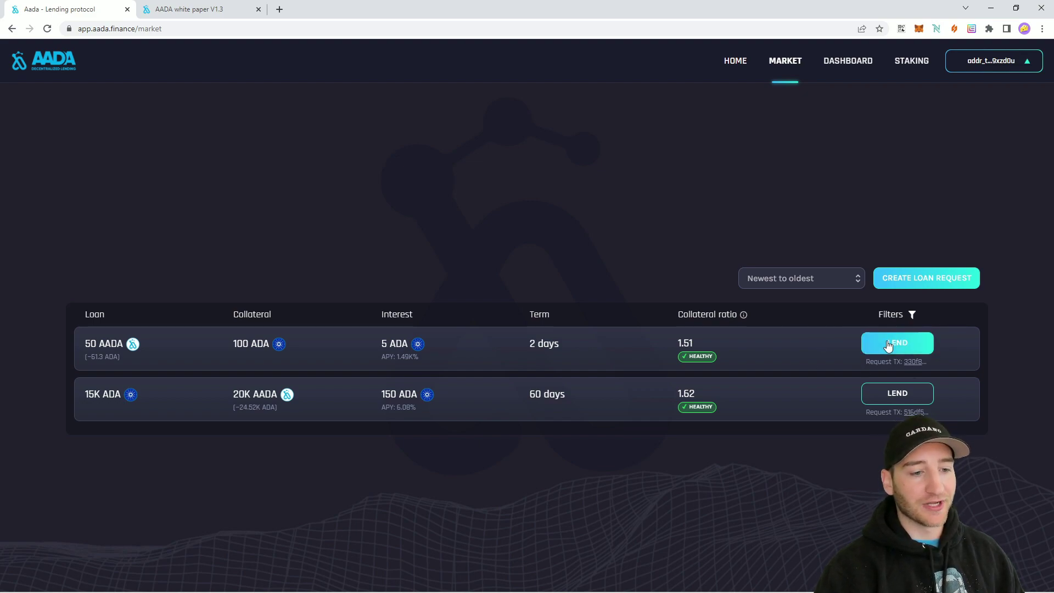
Step: Return to the dashboard and inspect the L and B tokens with their policy details in the Nami wallet's asset list
{"action": "left_click", "coordinate": [850, 65]}
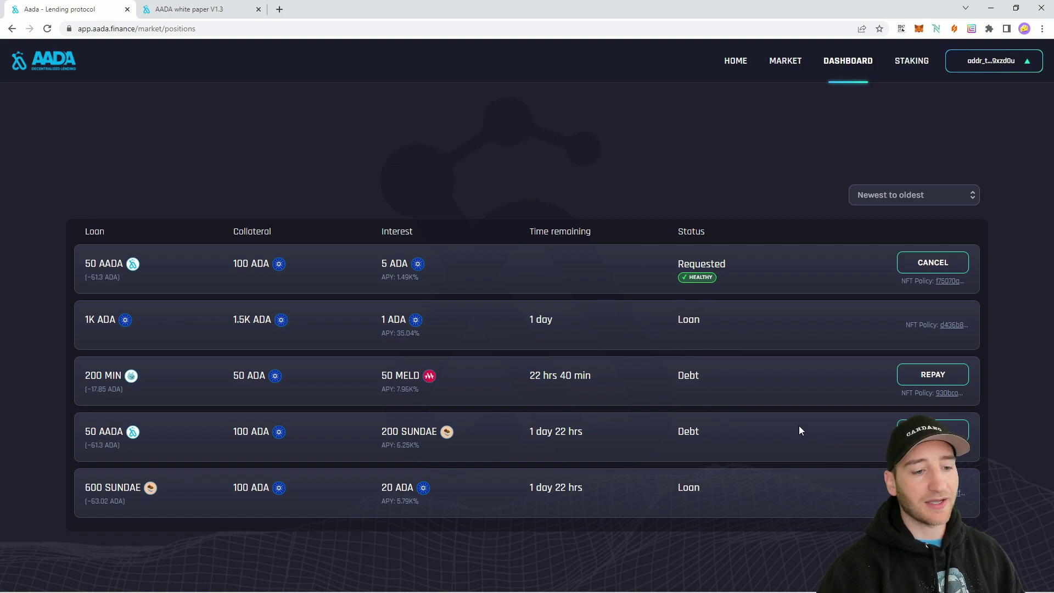
{"action": "left_click", "coordinate": [937, 28]}
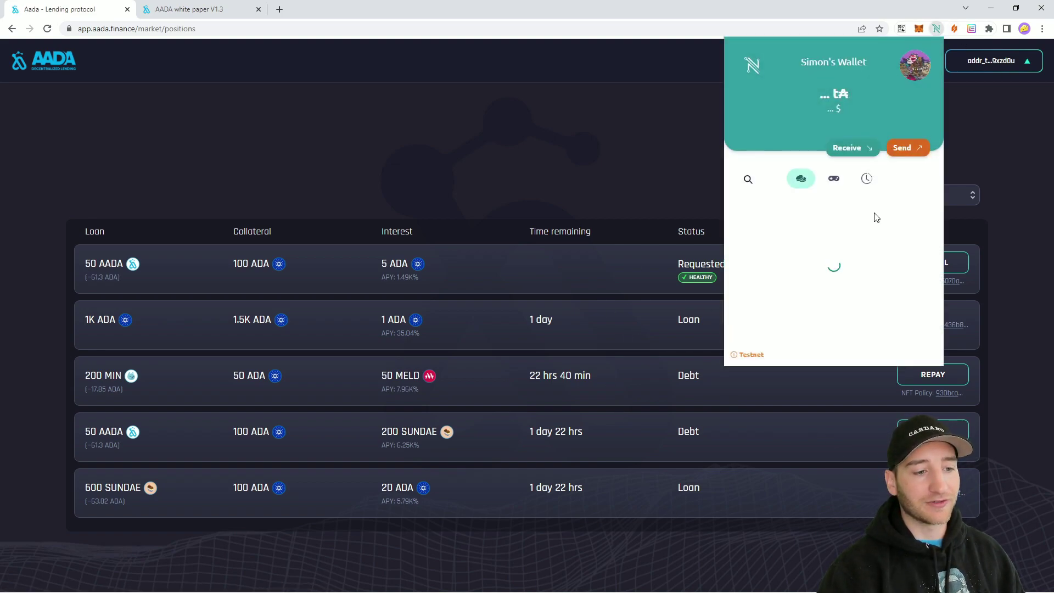
{"action": "scroll", "coordinate": [875, 214], "scroll_direction": "down", "scroll_amount": 5}
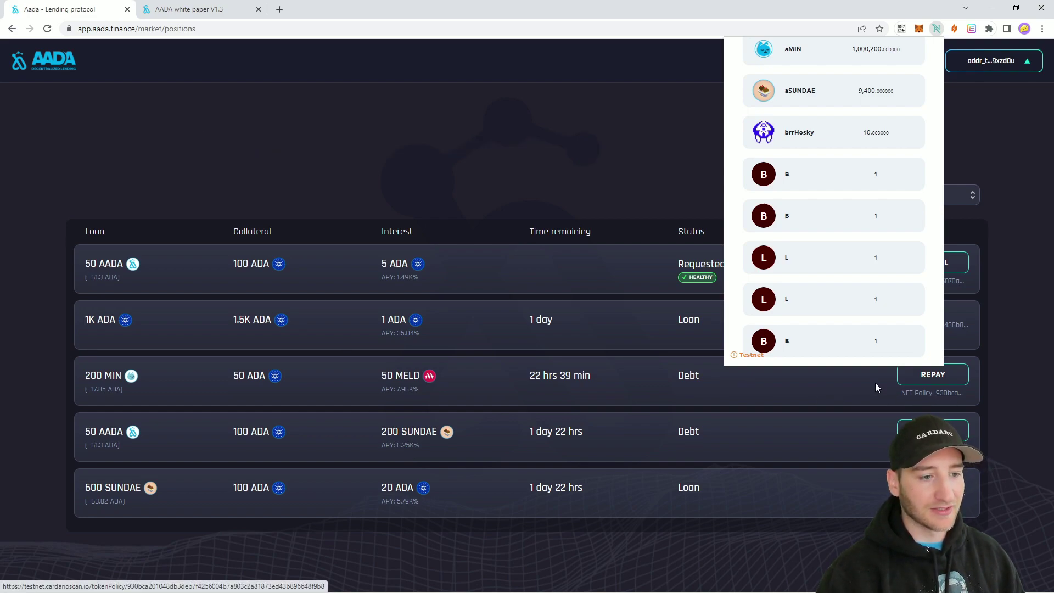
{"action": "left_click", "coordinate": [818, 267]}
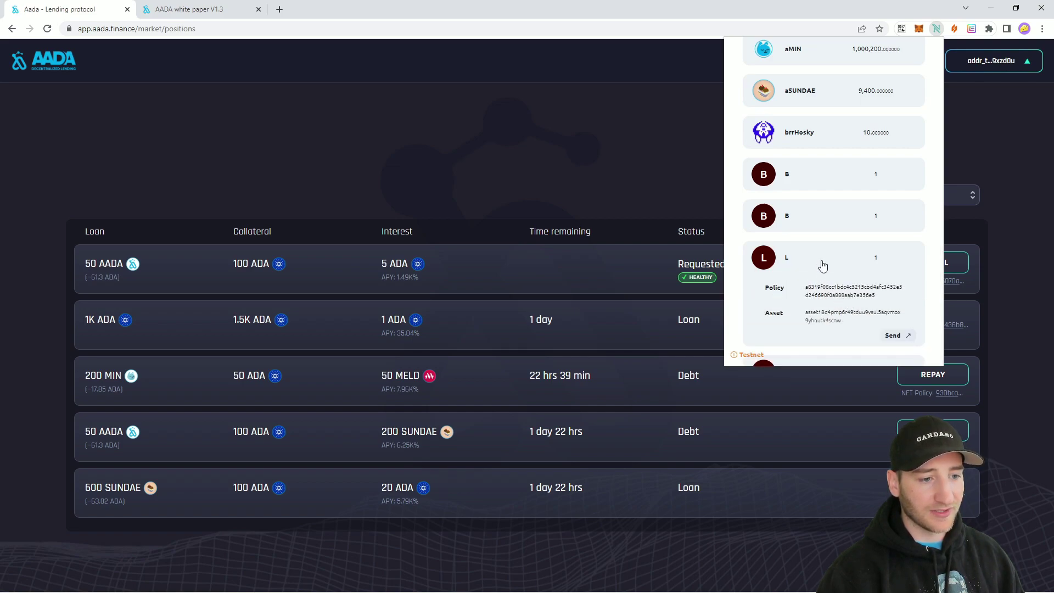
{"action": "left_click", "coordinate": [821, 267]}
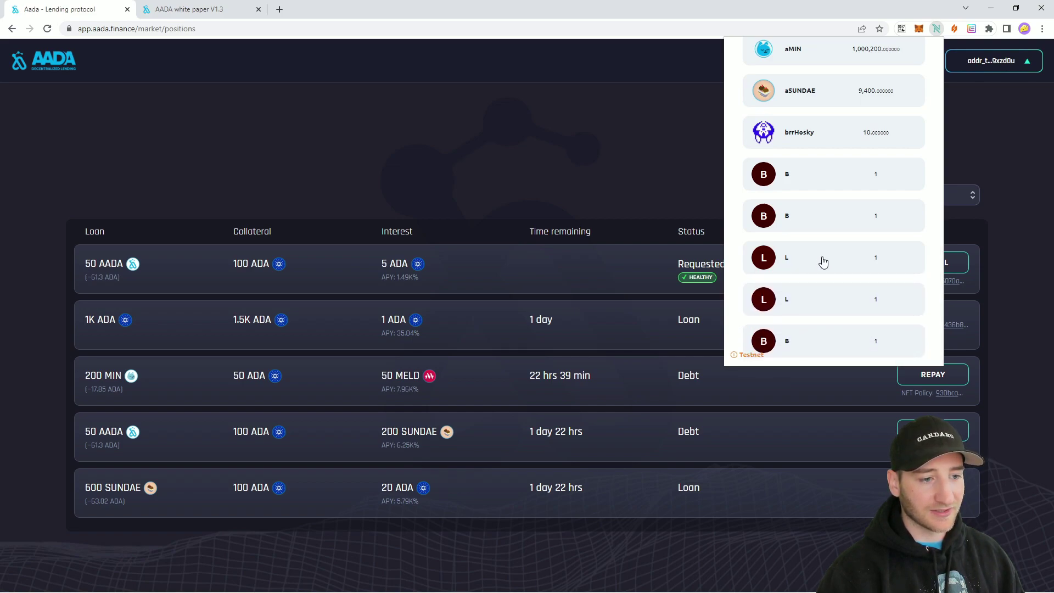
{"action": "left_click", "coordinate": [840, 225]}
{"action": "left_click", "coordinate": [832, 213]}
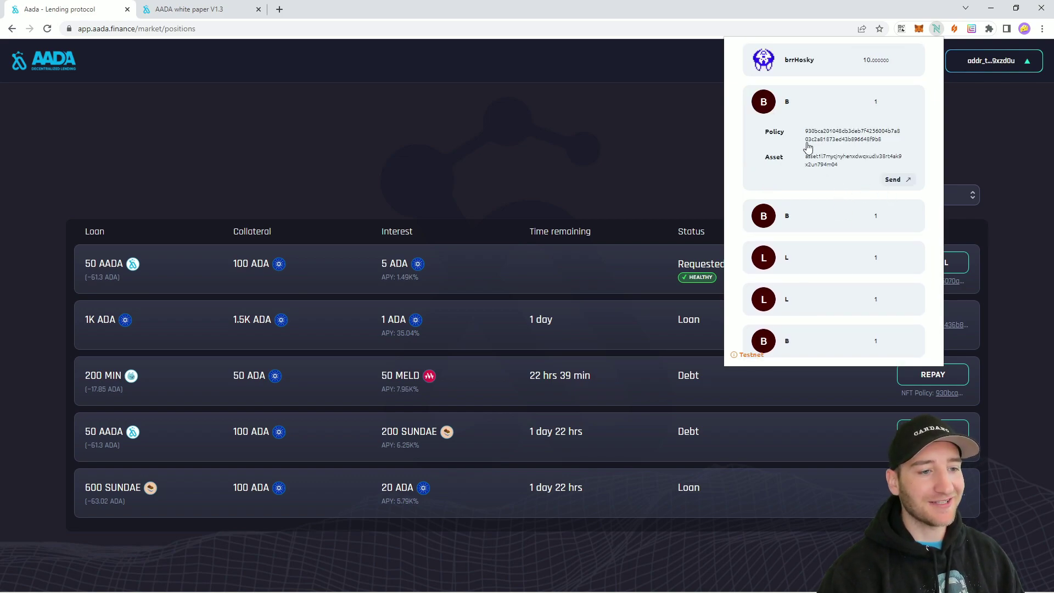
{"action": "scroll", "coordinate": [806, 151], "scroll_direction": "up", "scroll_amount": 1}
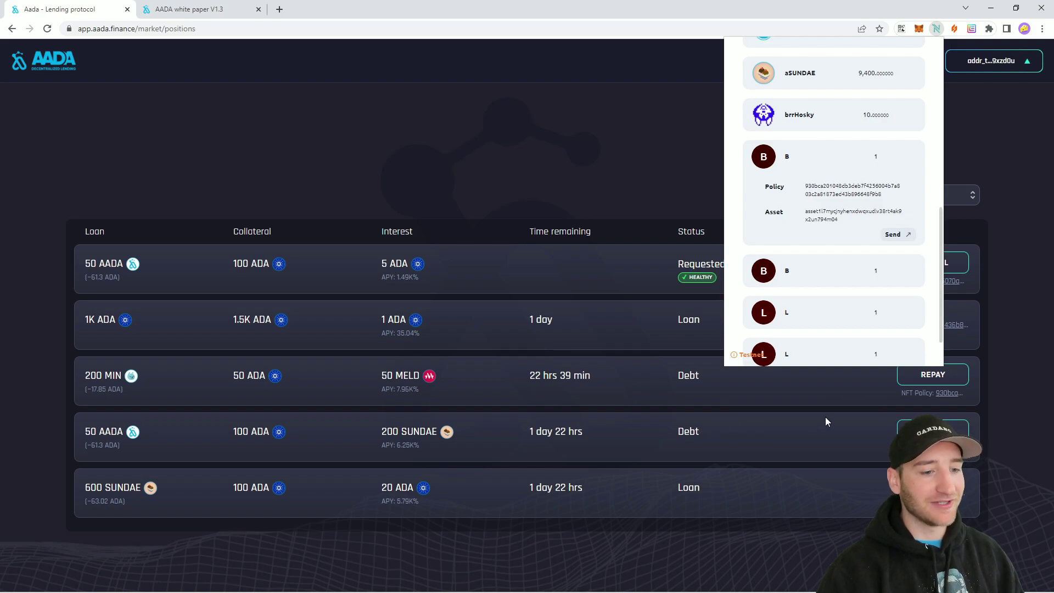
{"action": "left_click", "coordinate": [692, 384]}
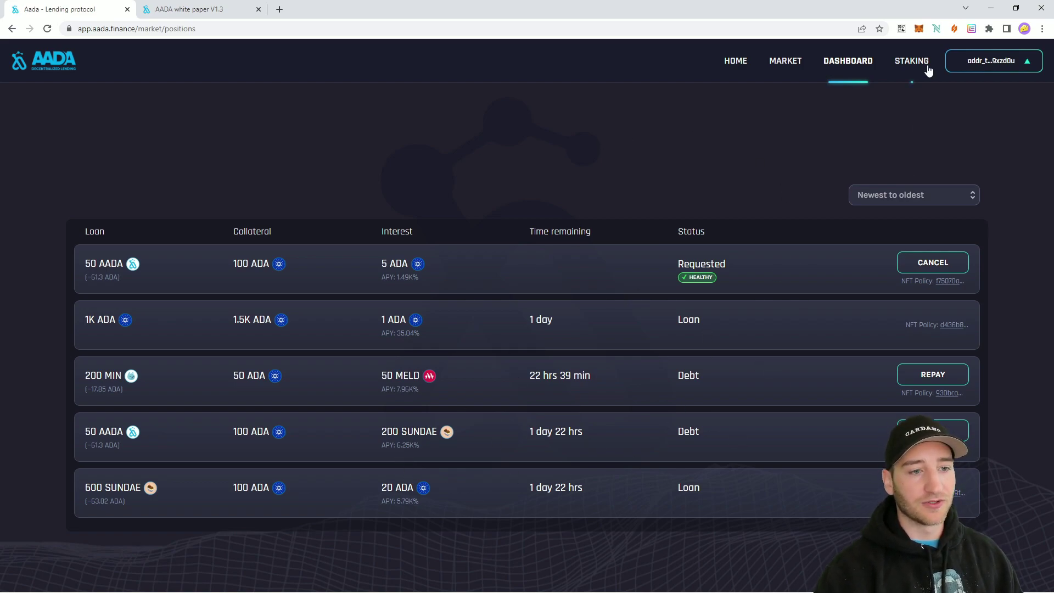
{"action": "left_click", "coordinate": [936, 29]}
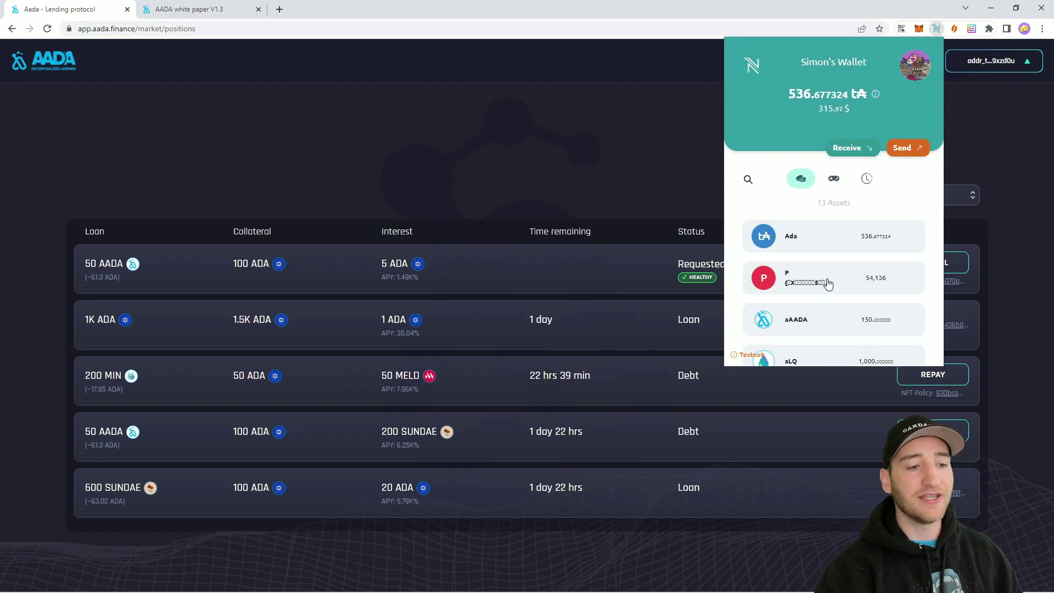
{"action": "left_click", "coordinate": [936, 28]}
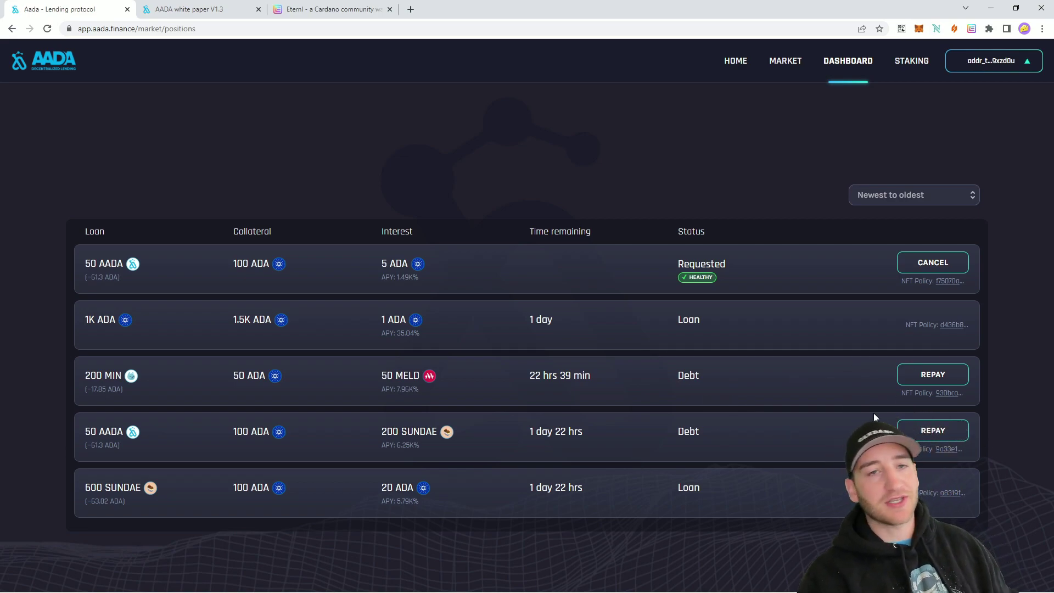
Step: Switch the Nami wallet to the Trezor 2 account and copy its receiving address
{"action": "left_click", "coordinate": [936, 29]}
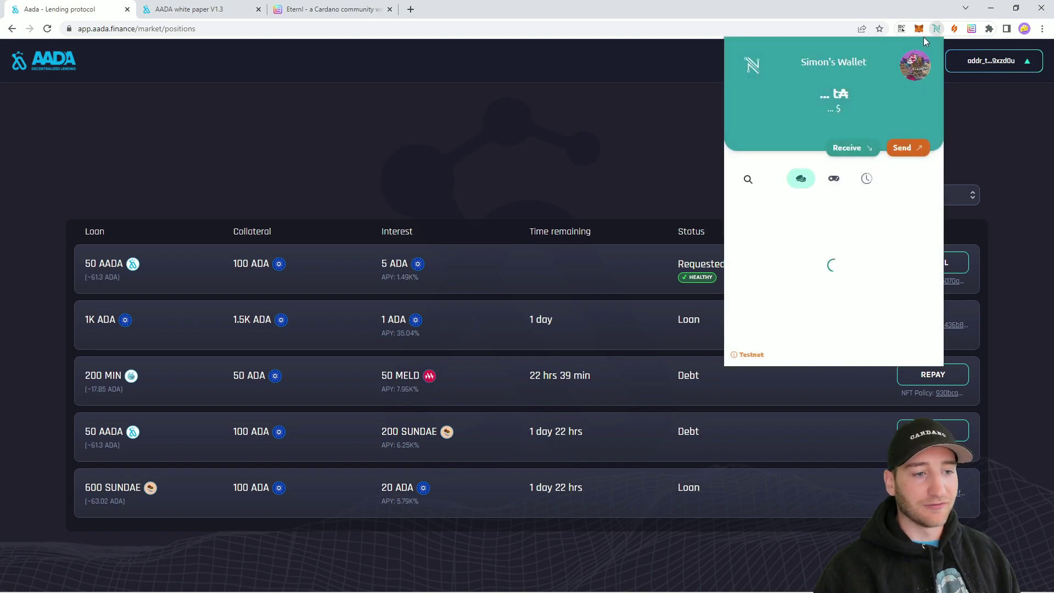
{"action": "left_click", "coordinate": [914, 66]}
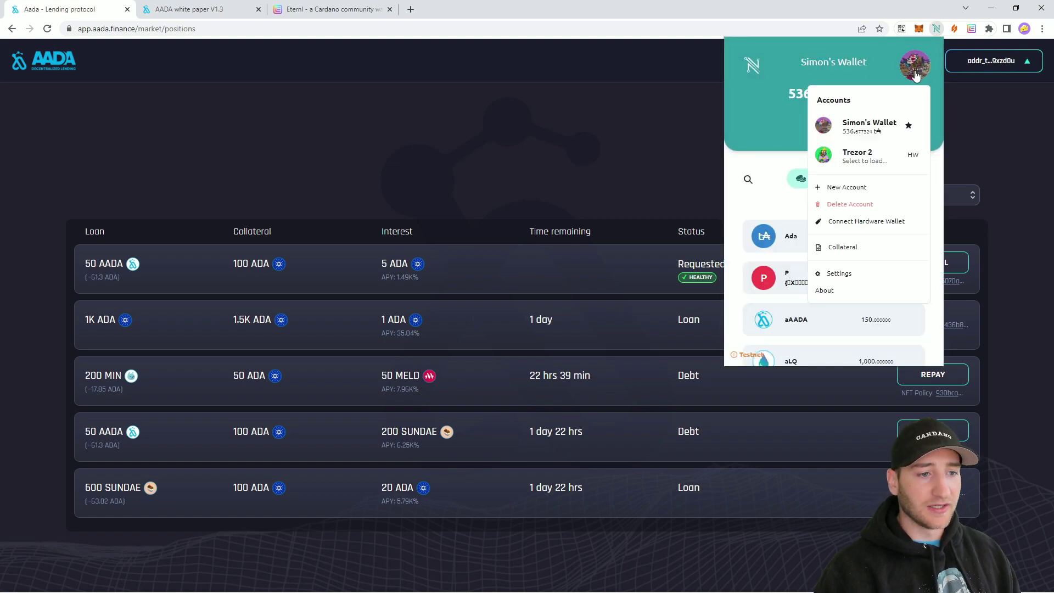
{"action": "left_click", "coordinate": [872, 165]}
{"action": "left_click", "coordinate": [847, 147]}
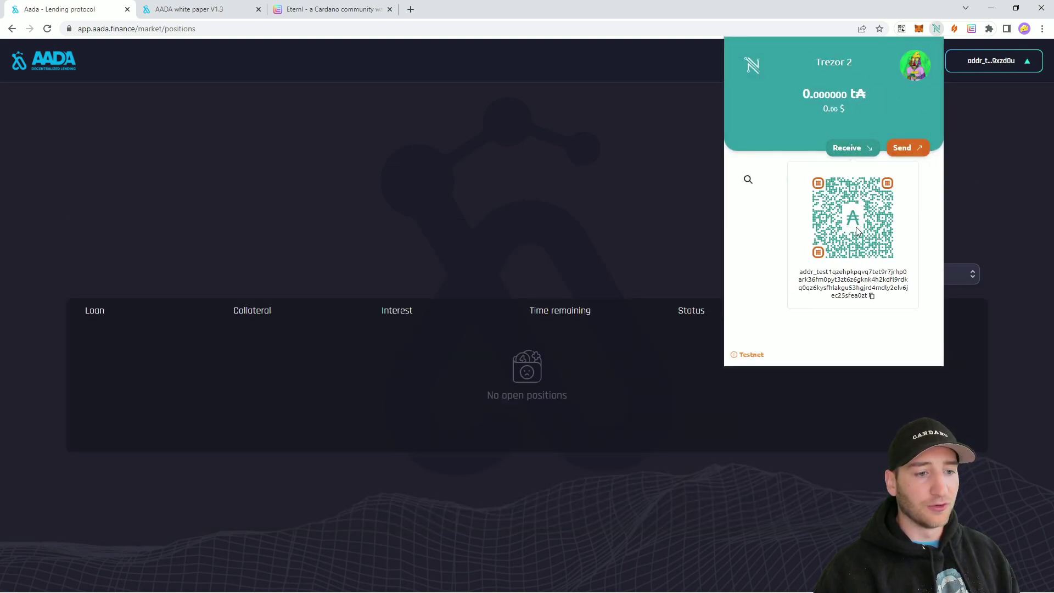
{"action": "left_click", "coordinate": [871, 297]}
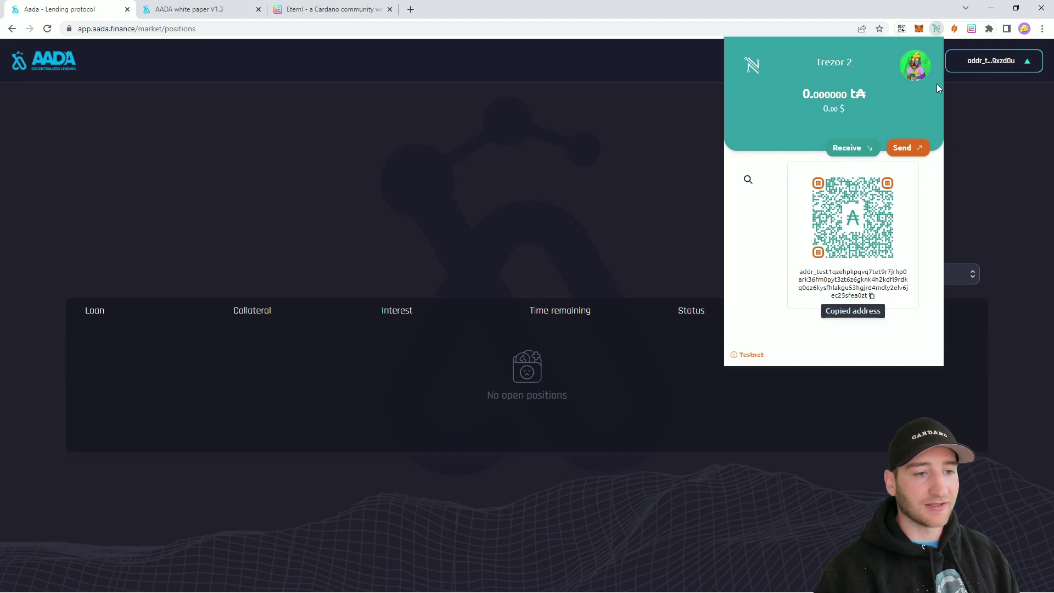
Step: Switch Nami back to the main account and start sending the B token belonging to the 200 MIN debt
{"action": "left_click", "coordinate": [914, 66]}
{"action": "left_click", "coordinate": [856, 138]}
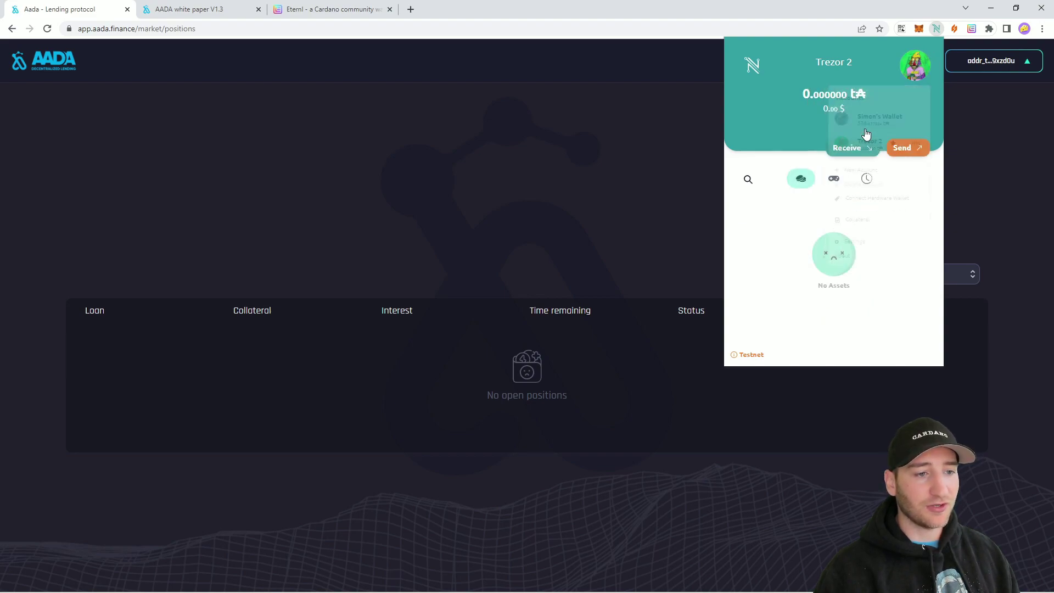
{"action": "scroll", "coordinate": [840, 197], "scroll_direction": "down", "scroll_amount": 5}
{"action": "scroll", "coordinate": [834, 206], "scroll_direction": "down", "scroll_amount": 3}
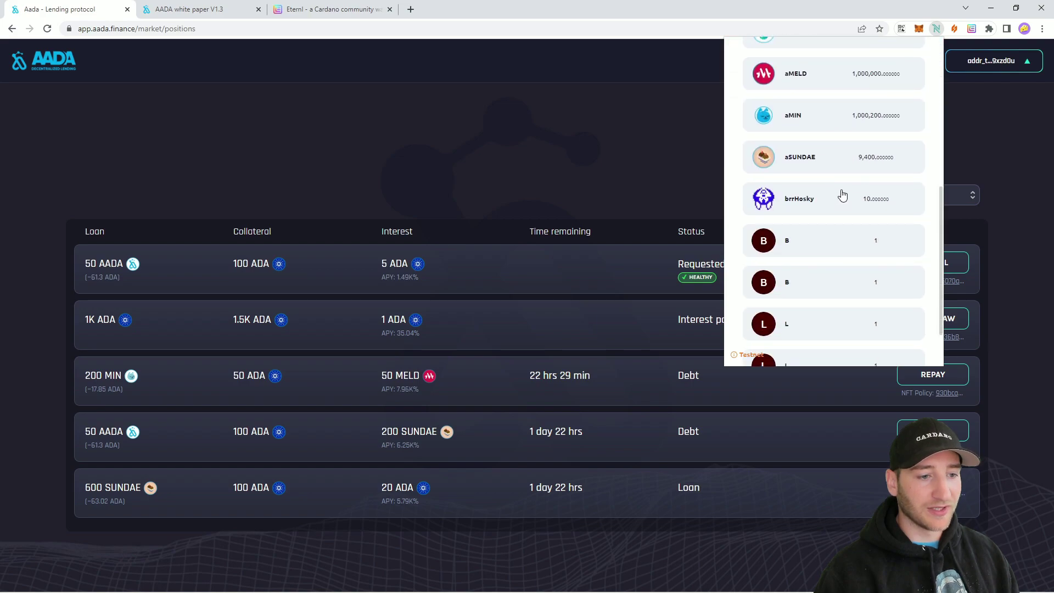
{"action": "left_click", "coordinate": [883, 173]}
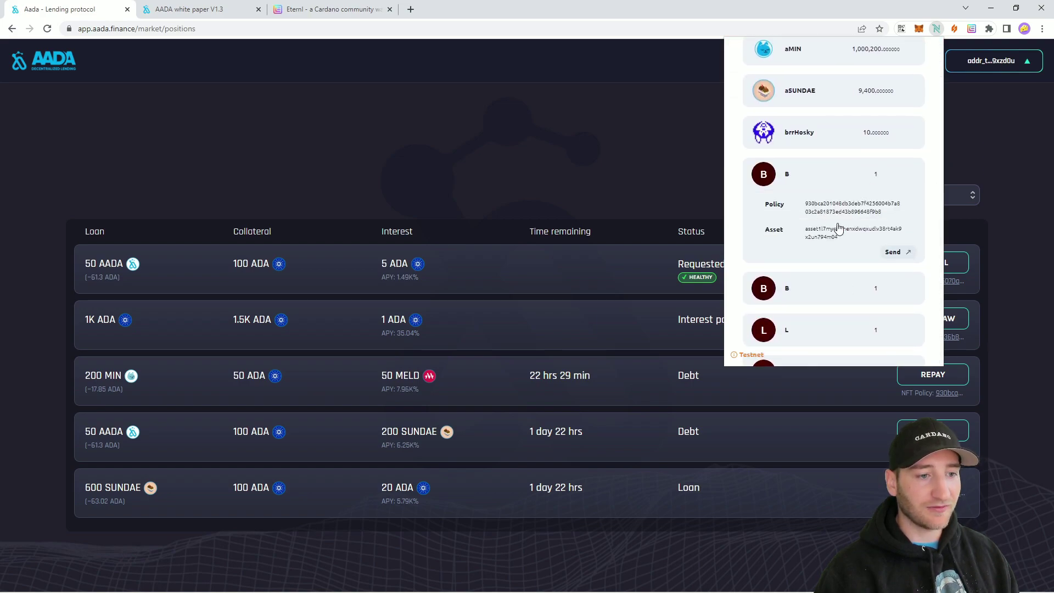
{"action": "left_click", "coordinate": [892, 253]}
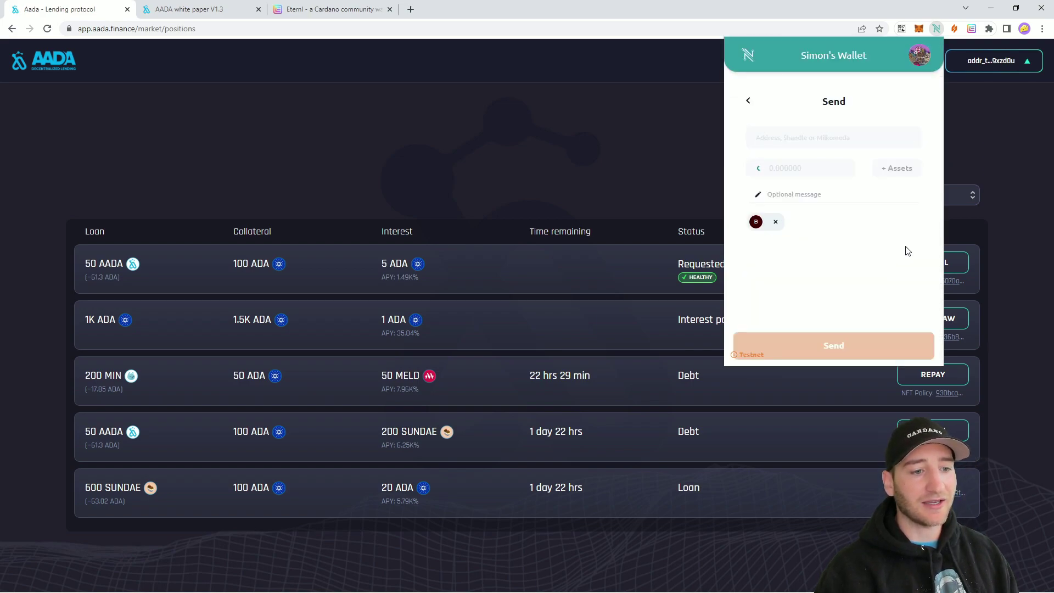
Step: Choose Trezor 2 as the B token's recipient and confirm the transfer with the wallet password
{"action": "left_click", "coordinate": [809, 140]}
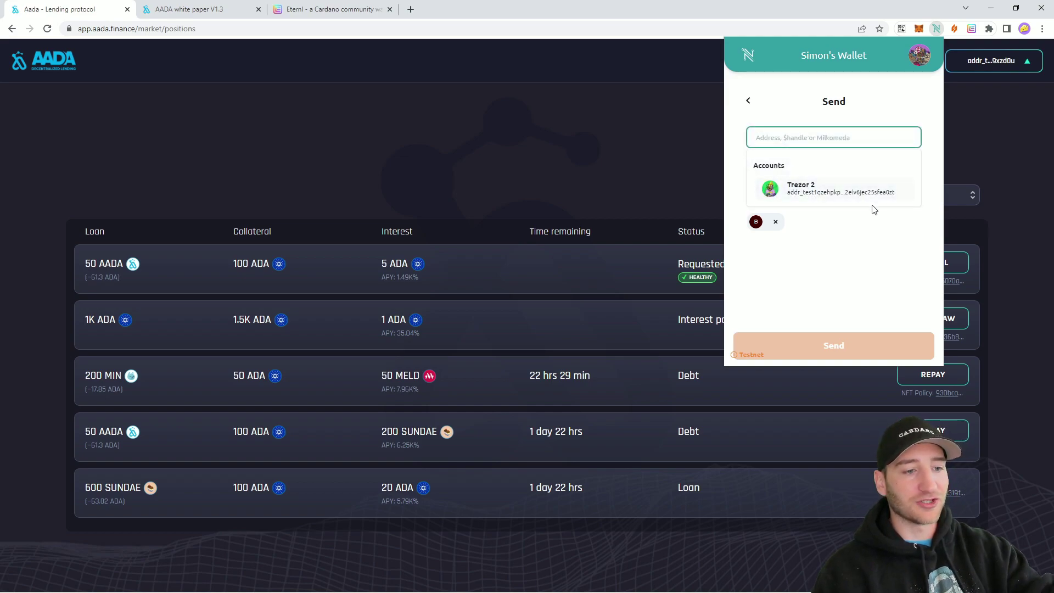
{"action": "left_click", "coordinate": [844, 197]}
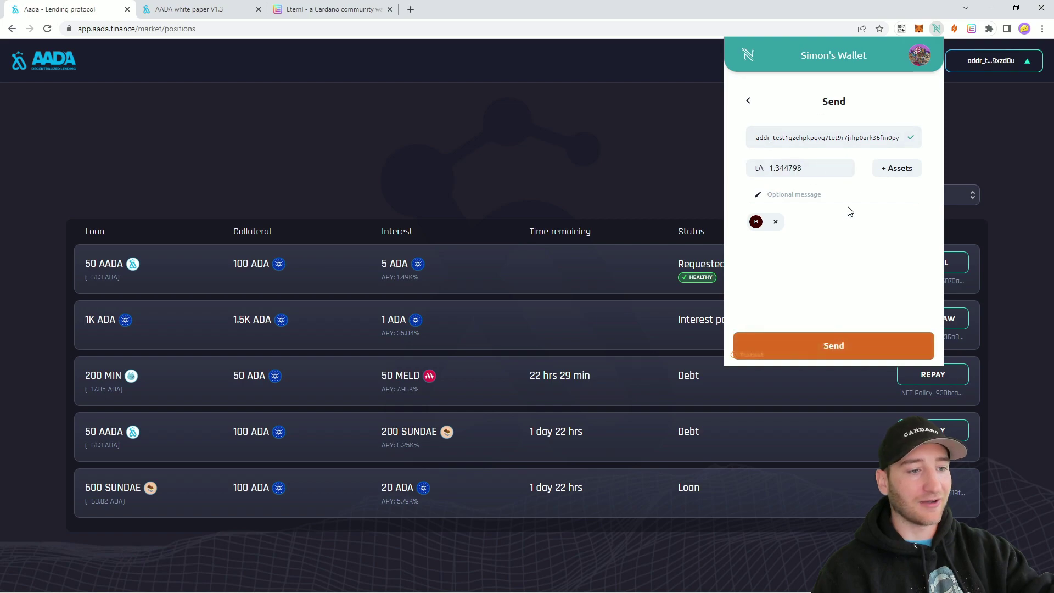
{"action": "left_click", "coordinate": [848, 347]}
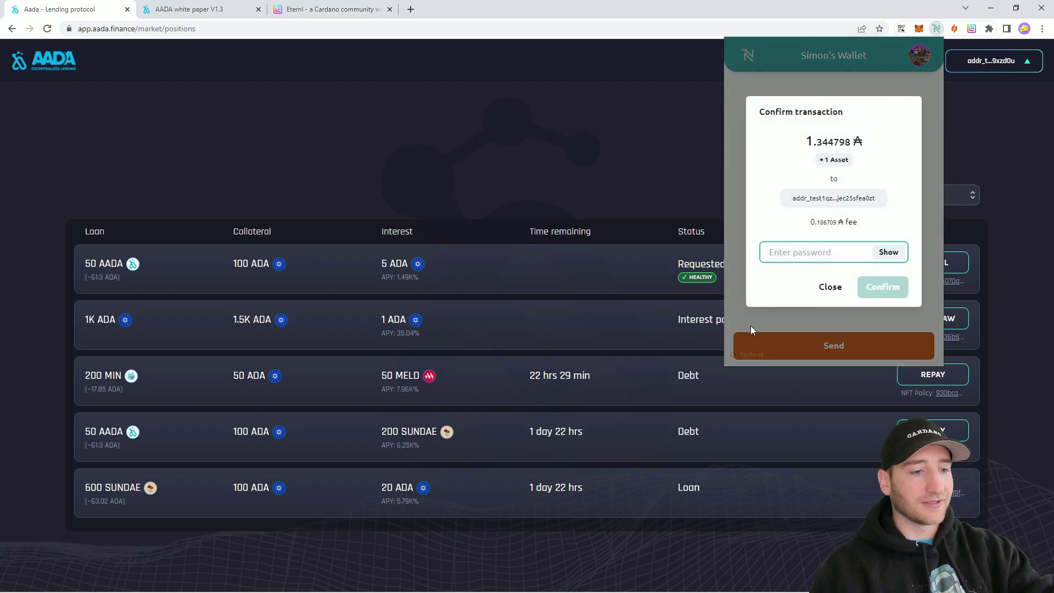
{"action": "type", "text": "••••••••"}
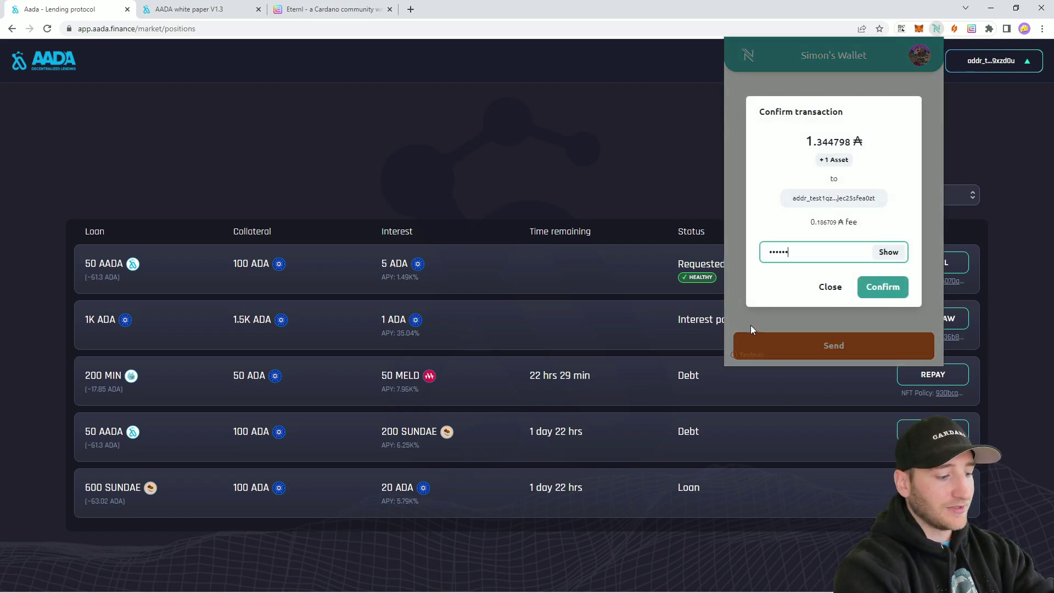
{"action": "type", "text": "•••"}
{"action": "key", "text": "Return"}
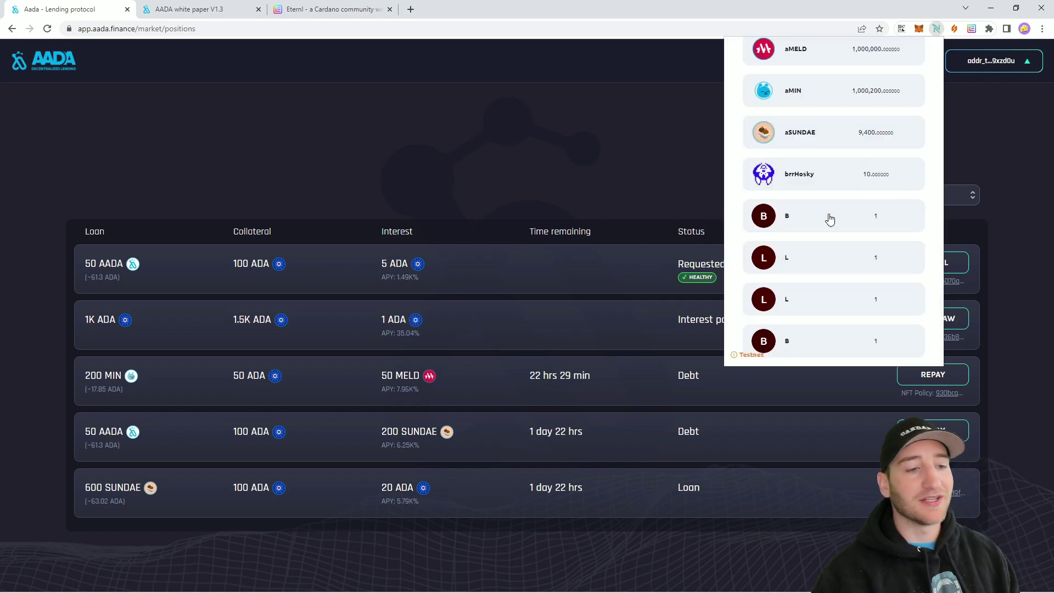
Step: Switch Nami to Trezor 2 and examine its B token and the matching 200 MIN debt on the dashboard
{"action": "scroll", "coordinate": [823, 247], "scroll_direction": "up", "scroll_amount": 10}
{"action": "left_click", "coordinate": [915, 65]}
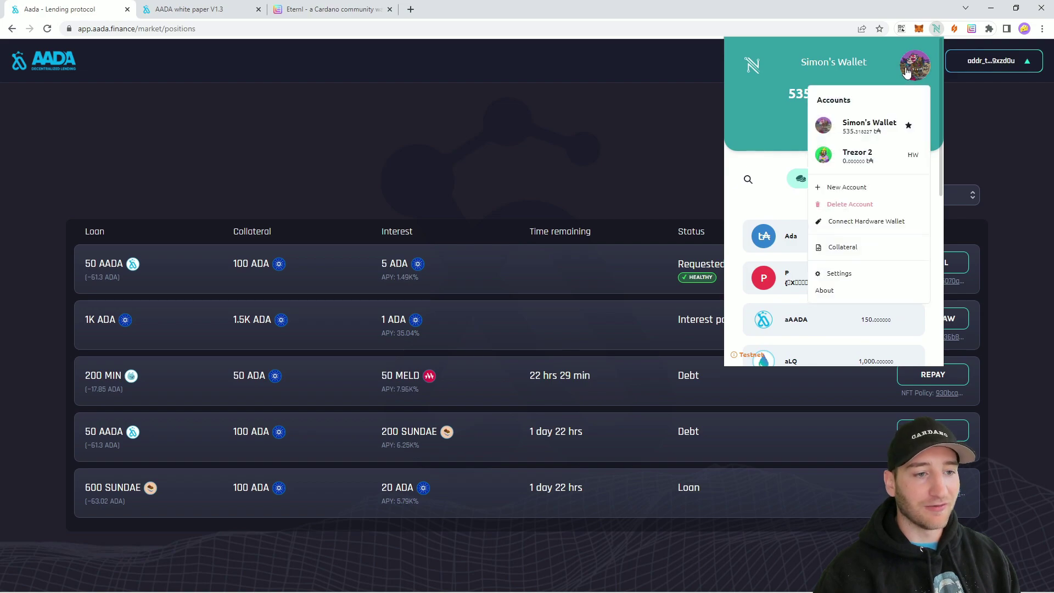
{"action": "left_click", "coordinate": [850, 165]}
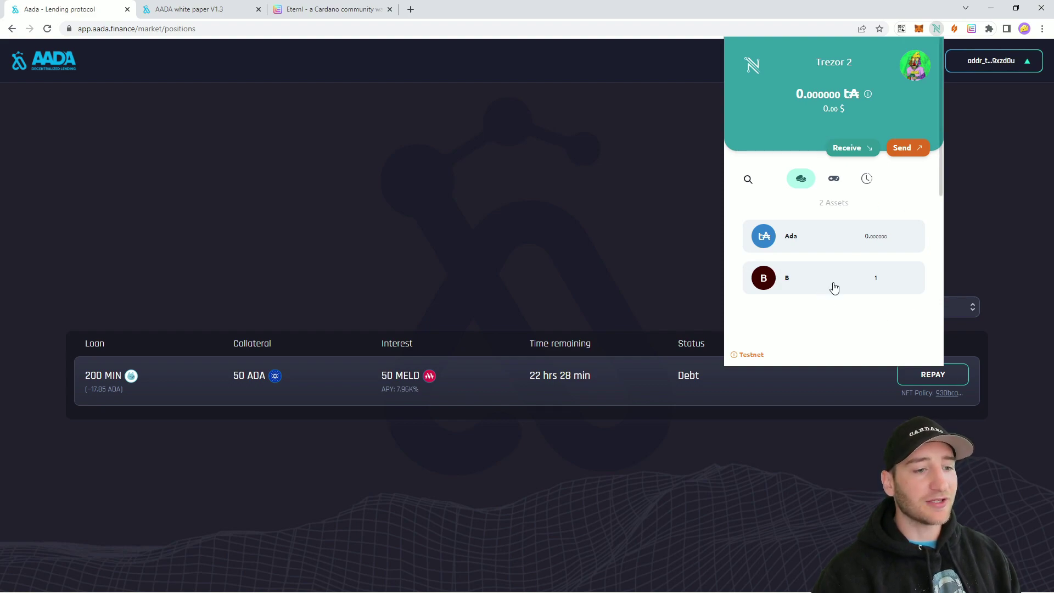
{"action": "left_click", "coordinate": [940, 41]}
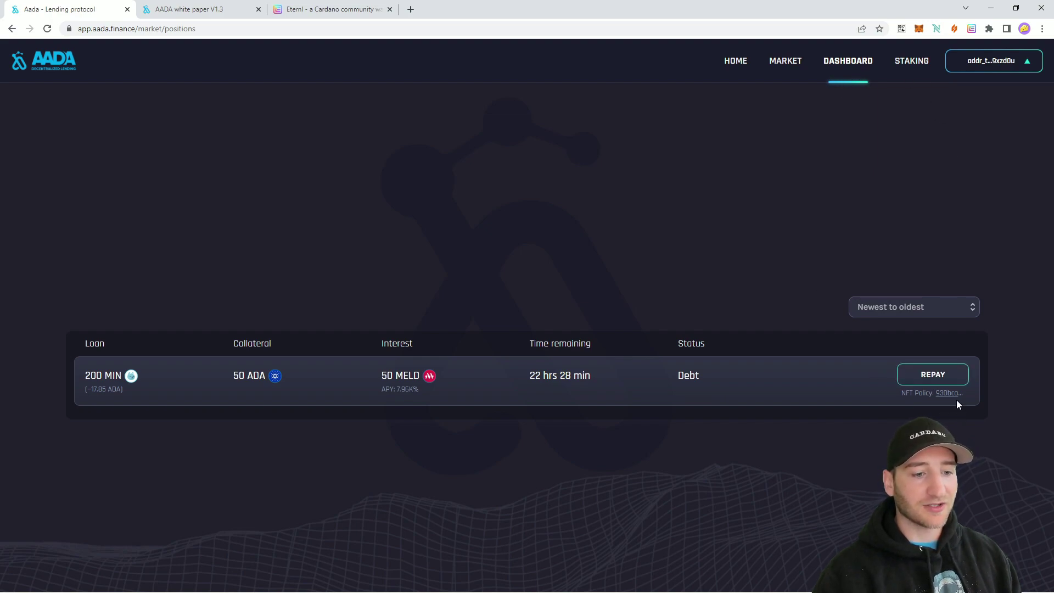
Step: Switch Nami back to the main account and close the wallet to view the dashboard positions
{"action": "left_click", "coordinate": [937, 31]}
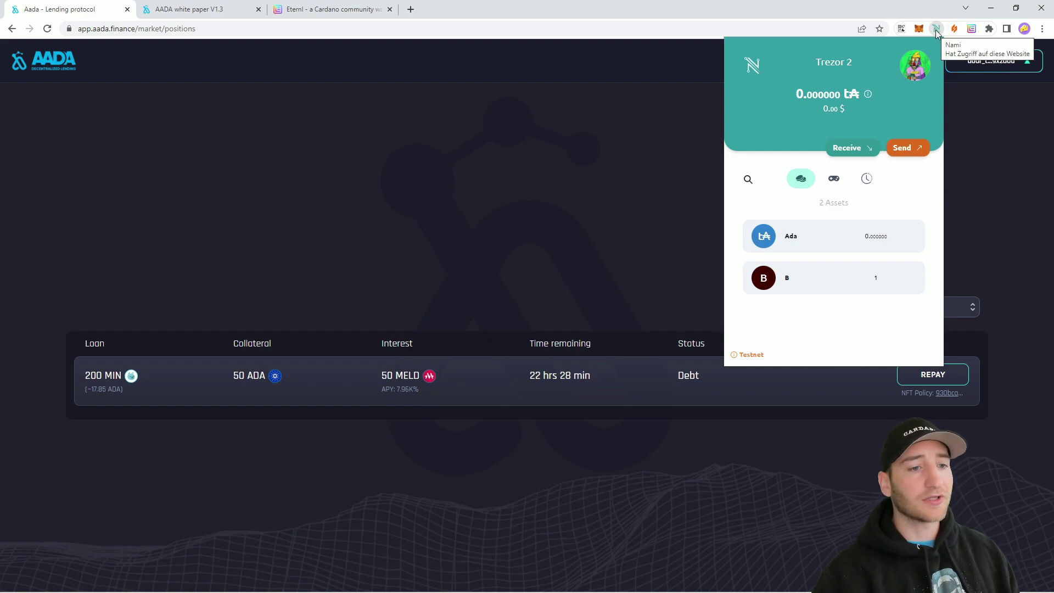
{"action": "left_click", "coordinate": [914, 65]}
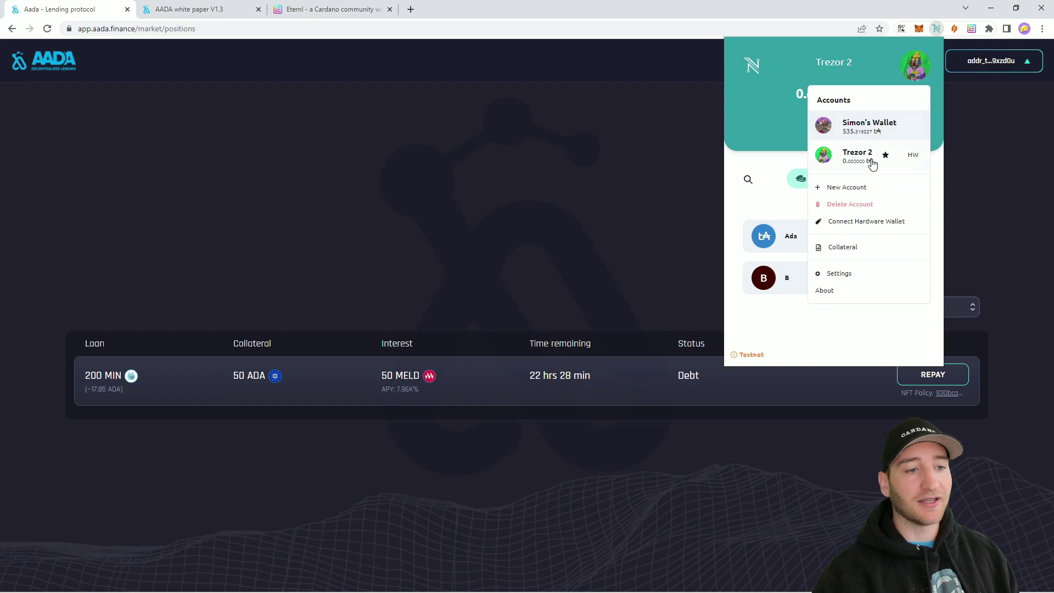
{"action": "left_click", "coordinate": [893, 129]}
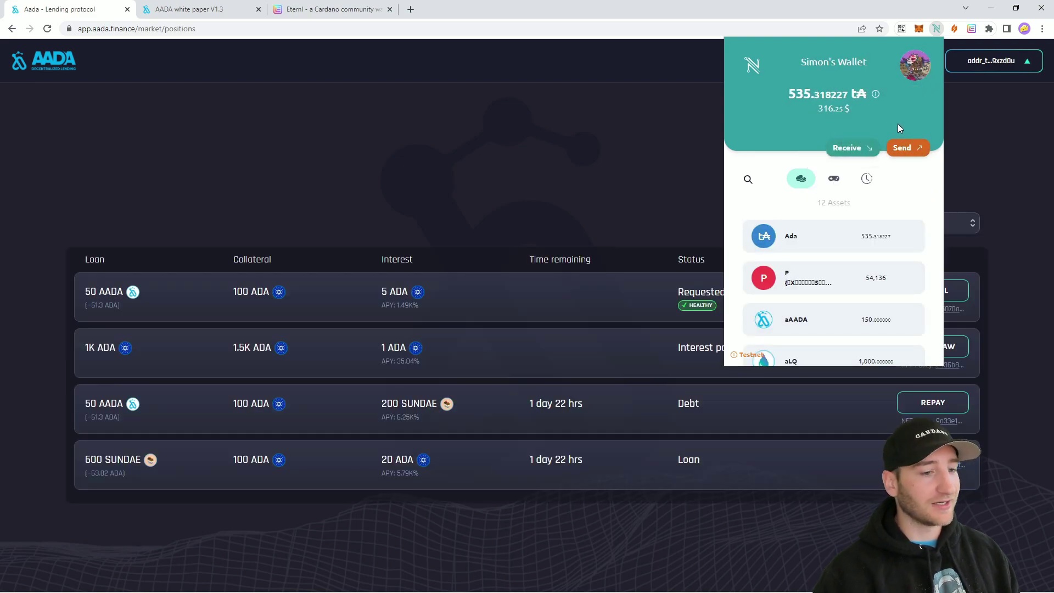
{"action": "left_click", "coordinate": [936, 28]}
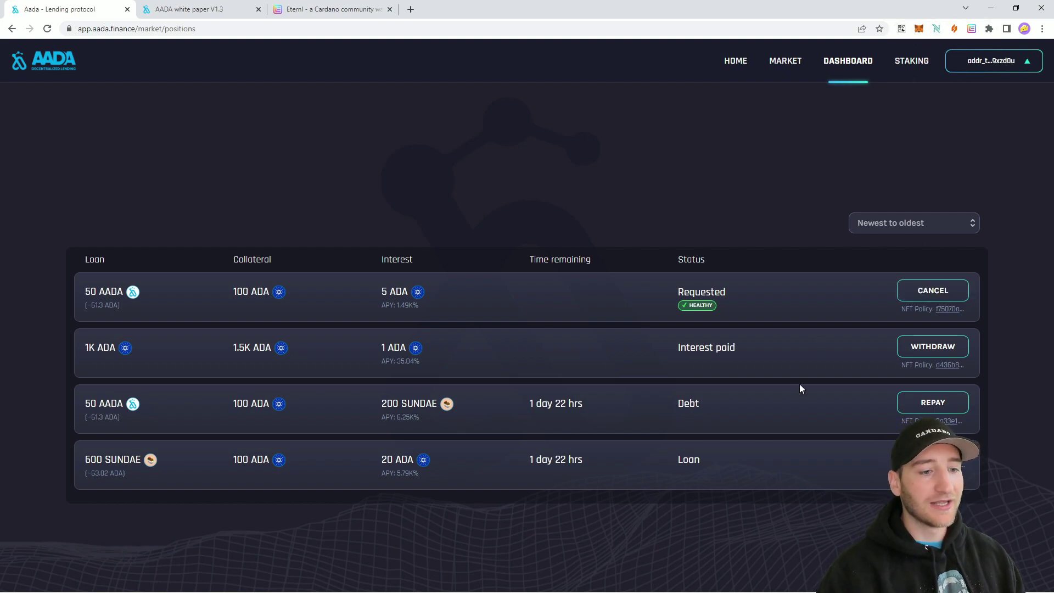
Step: Start the withdrawal for the 1K ADA position with paid interest and review the amounts receivable
{"action": "left_click", "coordinate": [920, 351]}
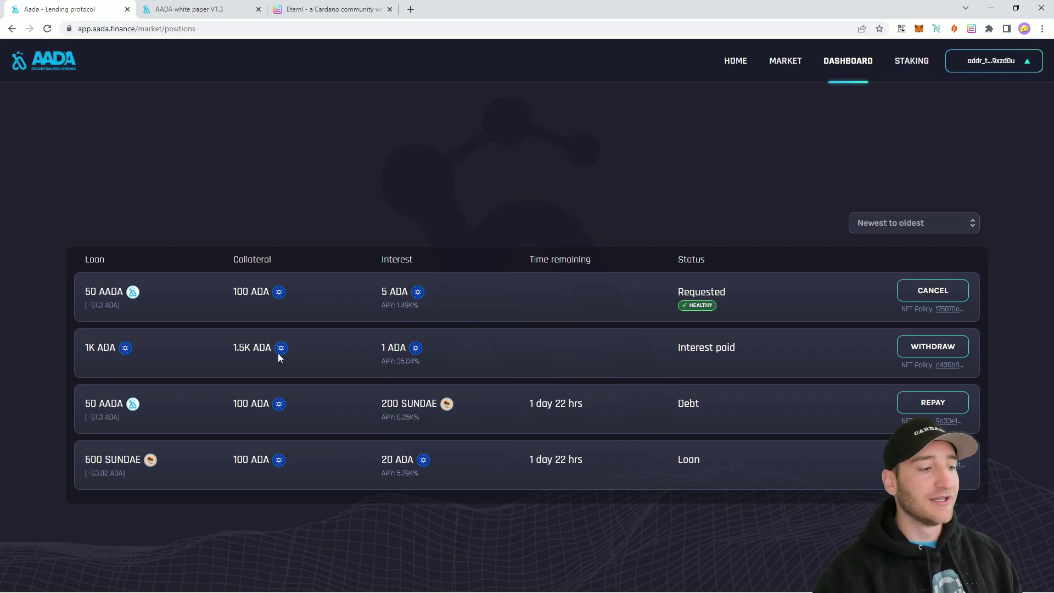
{"action": "triple_click", "coordinate": [708, 349]}
{"action": "left_click", "coordinate": [736, 358]}
{"action": "scroll", "coordinate": [878, 351], "scroll_direction": "down", "scroll_amount": 1}
{"action": "left_click", "coordinate": [939, 346]}
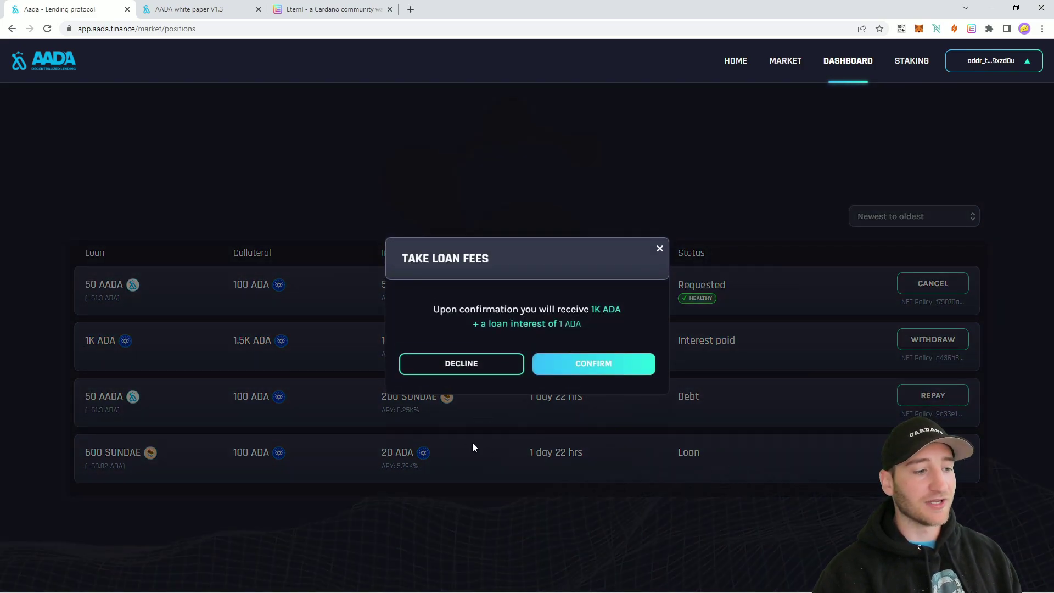
{"action": "left_click_drag", "start_coordinate": [592, 310], "coordinate": [637, 304]}
{"action": "left_click", "coordinate": [586, 310]}
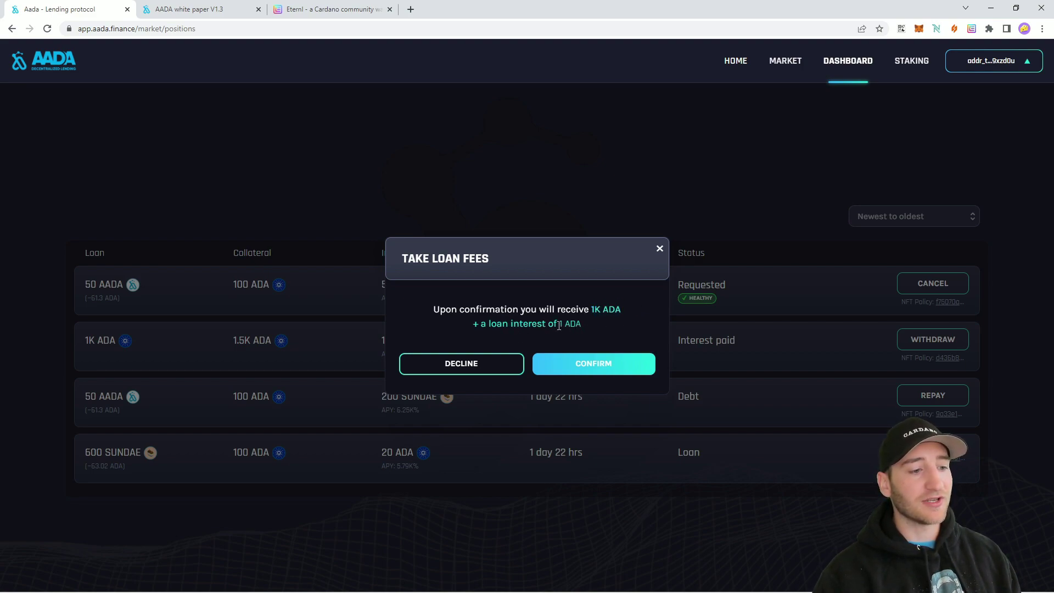
Step: Confirm the withdrawal of 1K ADA plus 1 ADA interest, sign it with the wallet password and dismiss the submission notice
{"action": "left_click", "coordinate": [617, 369]}
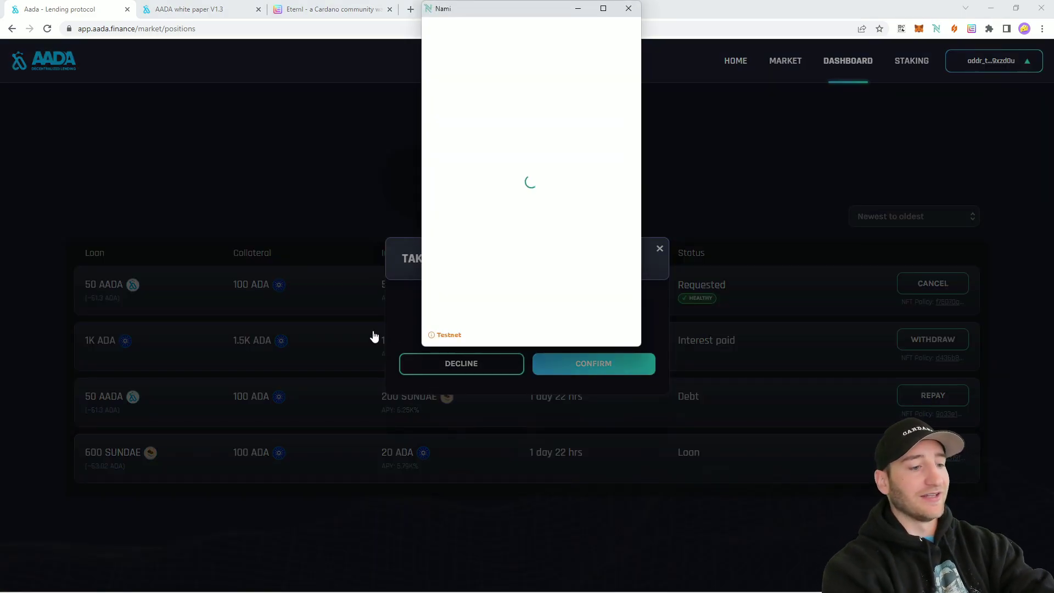
{"action": "left_click", "coordinate": [617, 325]}
{"action": "type", "text": "••"}
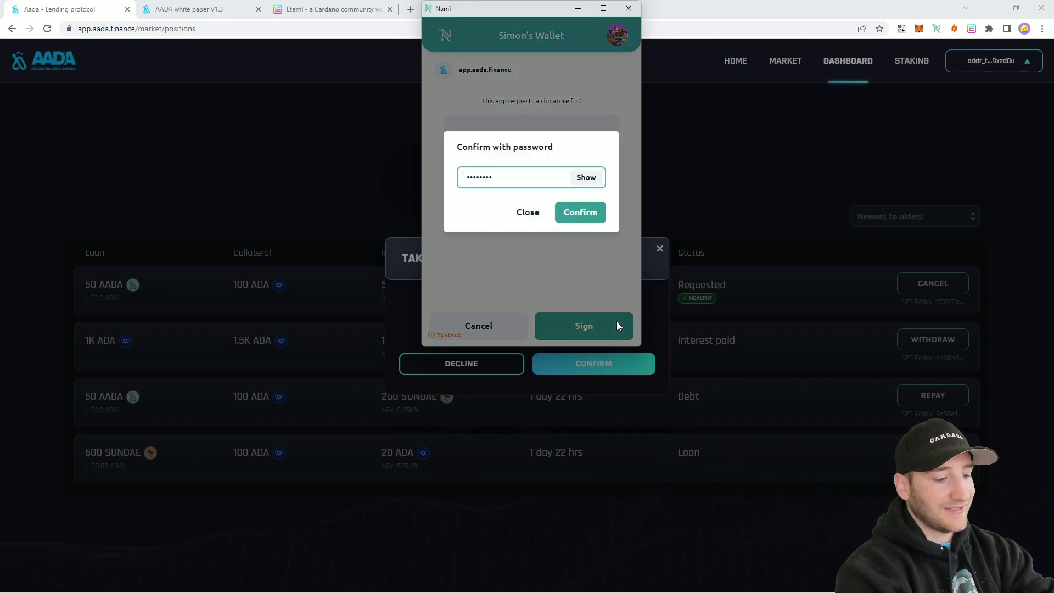
{"action": "key", "text": "Return"}
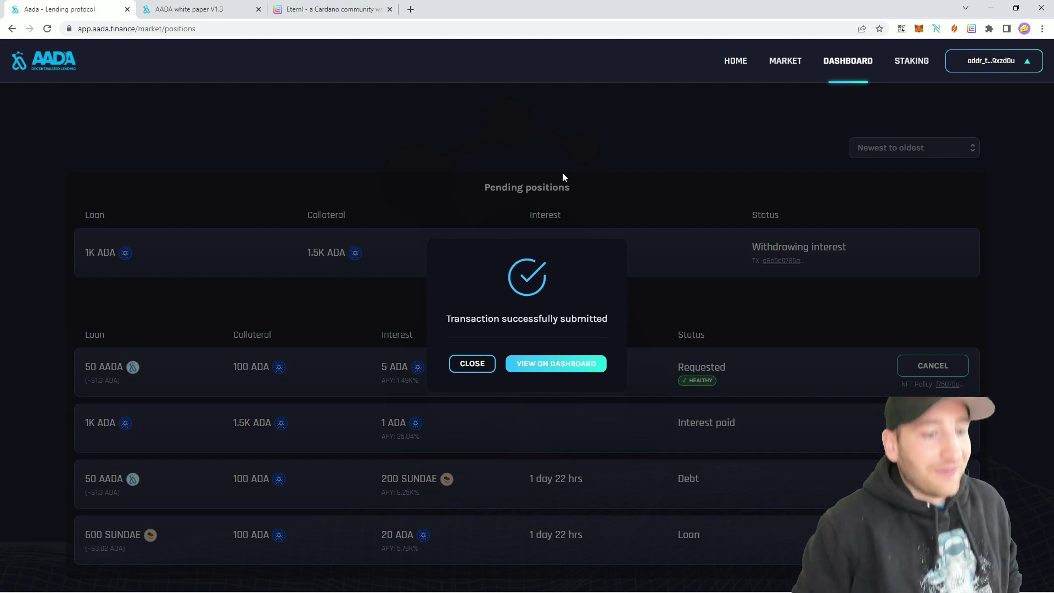
{"action": "left_click", "coordinate": [469, 365]}
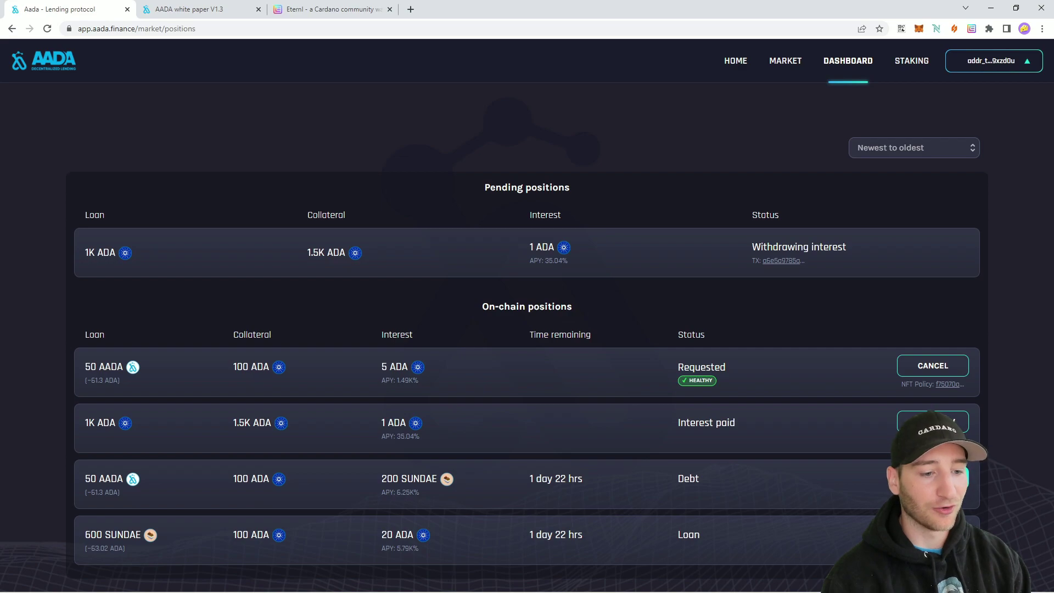
Step: Start repaying the 50 AADA debt and review the returned amount, the SUNDAE fee and the released ADA collateral
{"action": "left_click", "coordinate": [933, 477]}
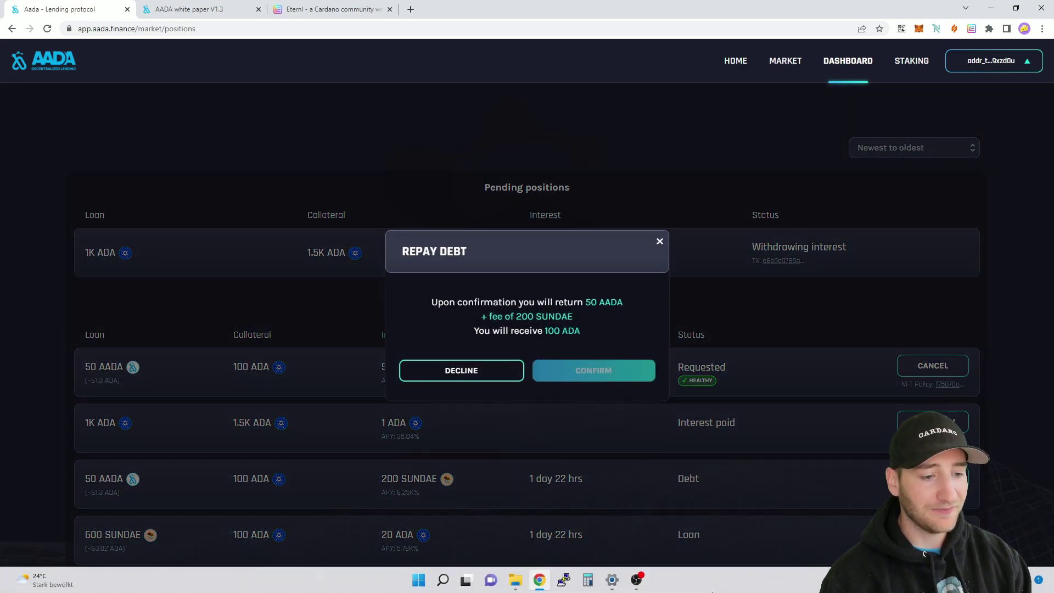
{"action": "left_click_drag", "start_coordinate": [586, 306], "coordinate": [622, 306]}
{"action": "left_click", "coordinate": [621, 308]}
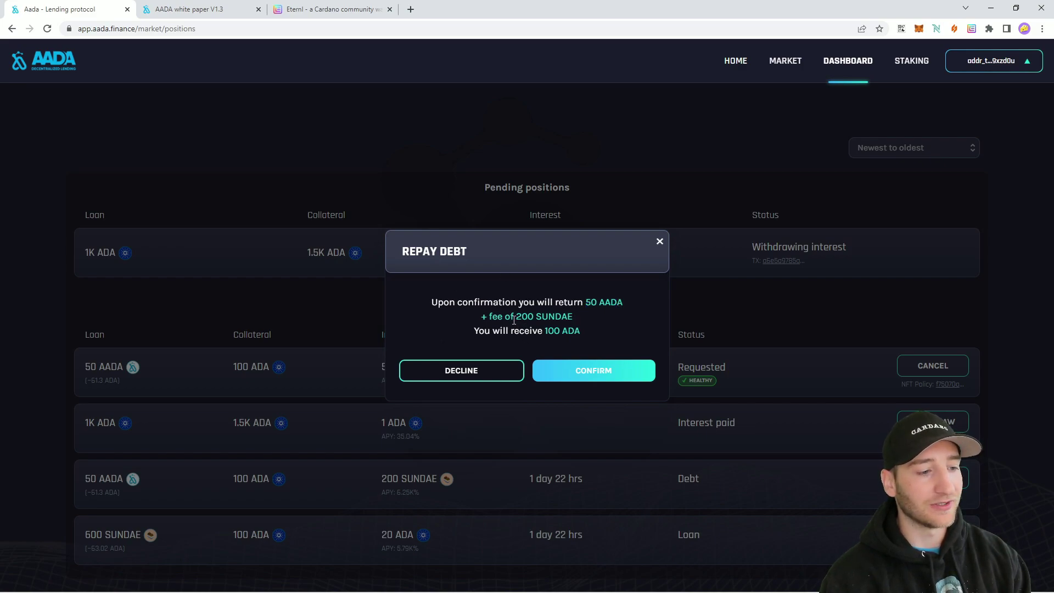
{"action": "left_click", "coordinate": [530, 317]}
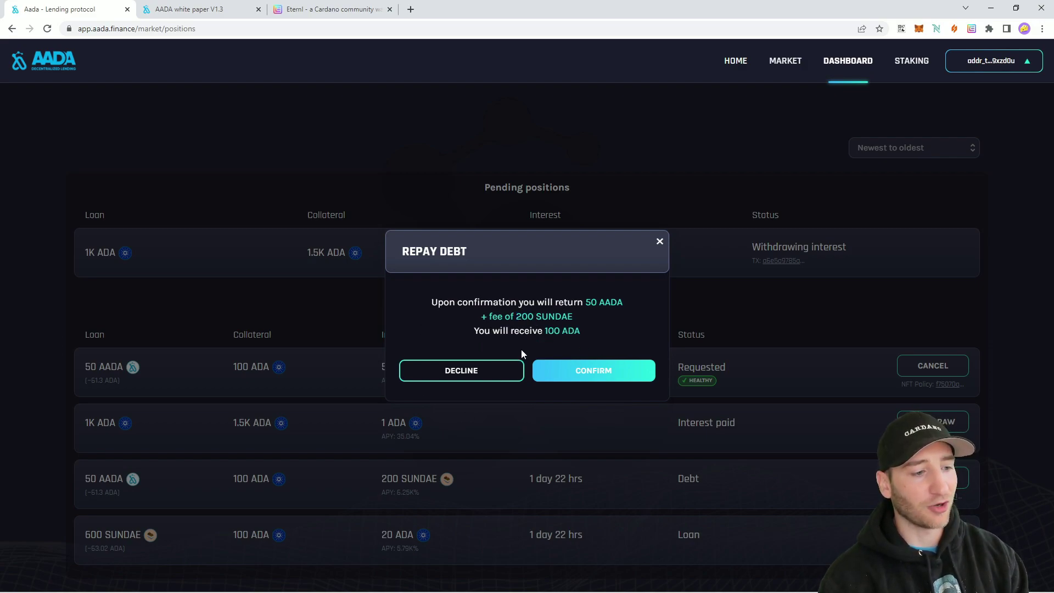
{"action": "left_click_drag", "start_coordinate": [548, 330], "coordinate": [574, 331]}
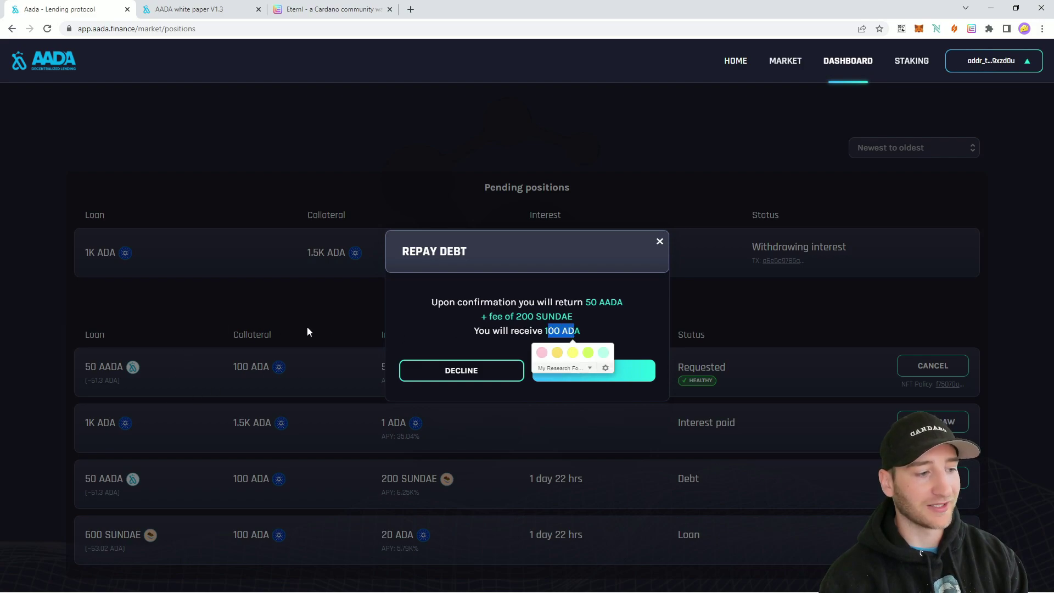
{"action": "left_click", "coordinate": [540, 321]}
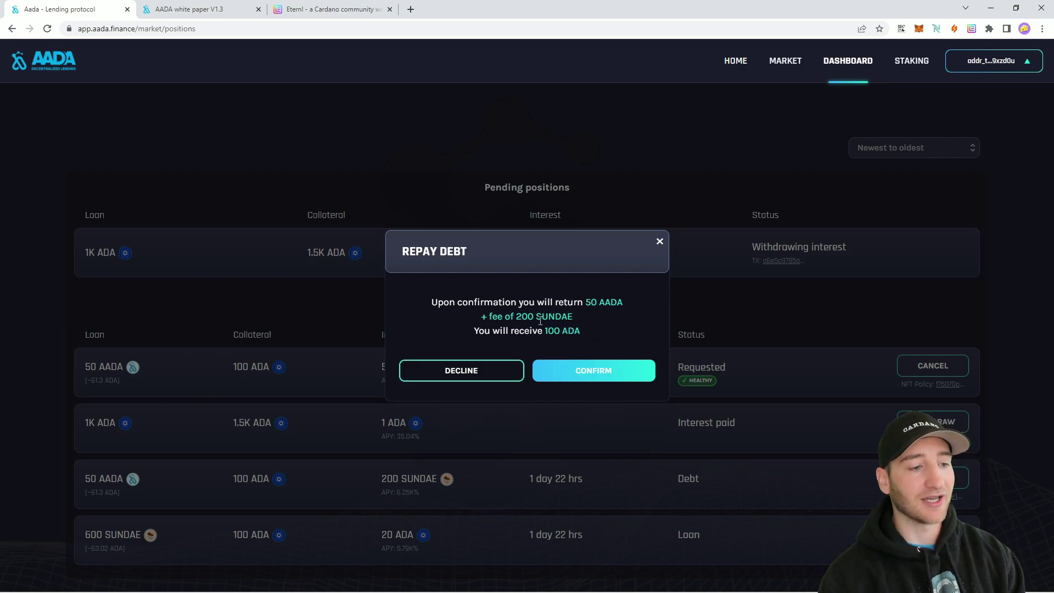
Step: Confirm the 50 AADA debt repayment by signing with the wallet password, and return to the dashboard positions
{"action": "left_click", "coordinate": [611, 379]}
{"action": "left_click", "coordinate": [596, 324]}
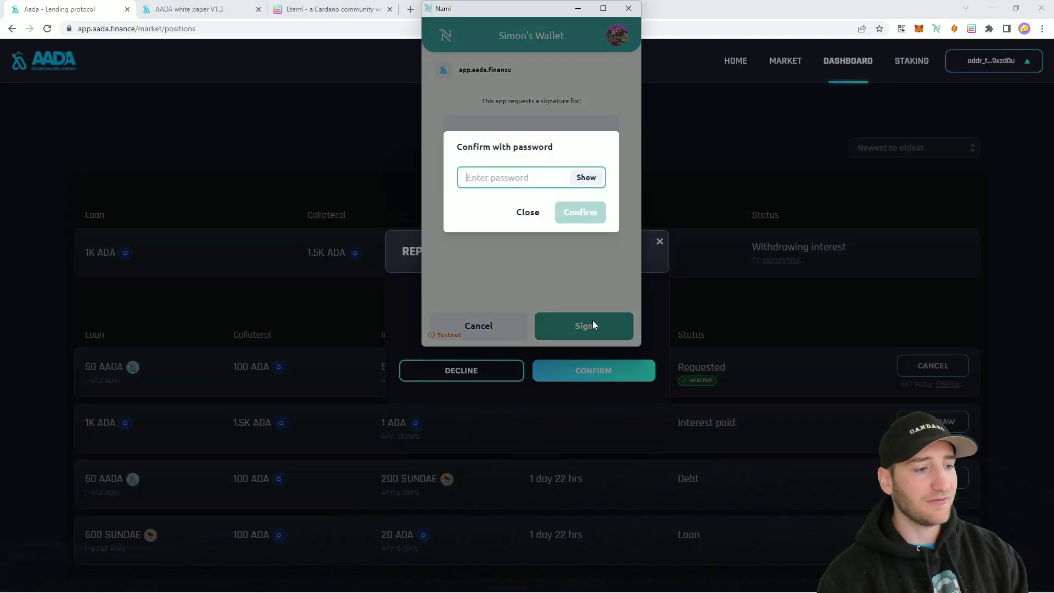
{"action": "key", "text": "ctrl+v"}
{"action": "key", "text": "Return"}
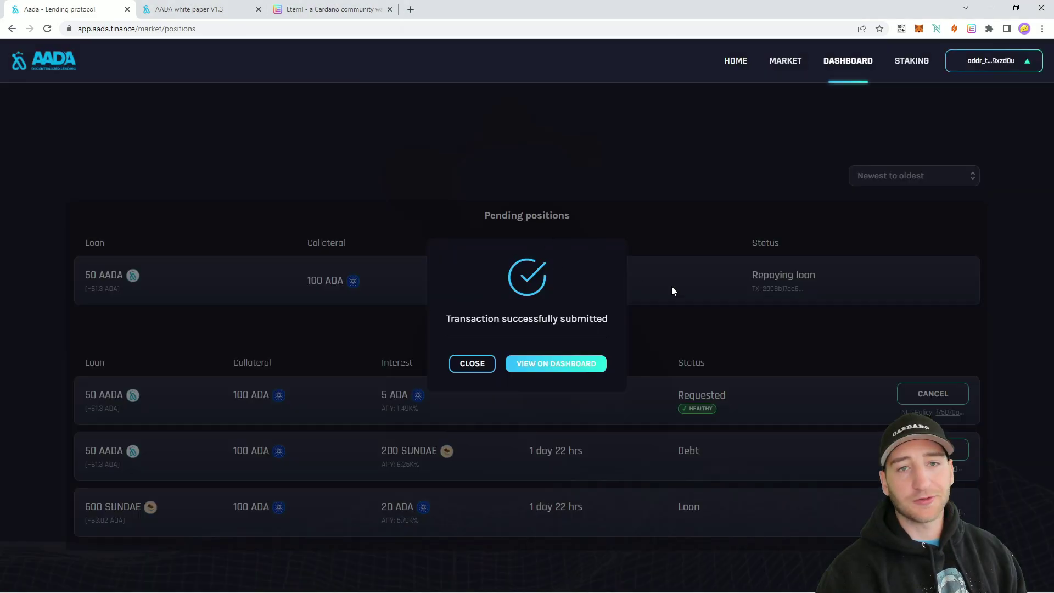
{"action": "left_click", "coordinate": [481, 365]}
{"action": "left_click", "coordinate": [793, 62]}
{"action": "left_click", "coordinate": [828, 69]}
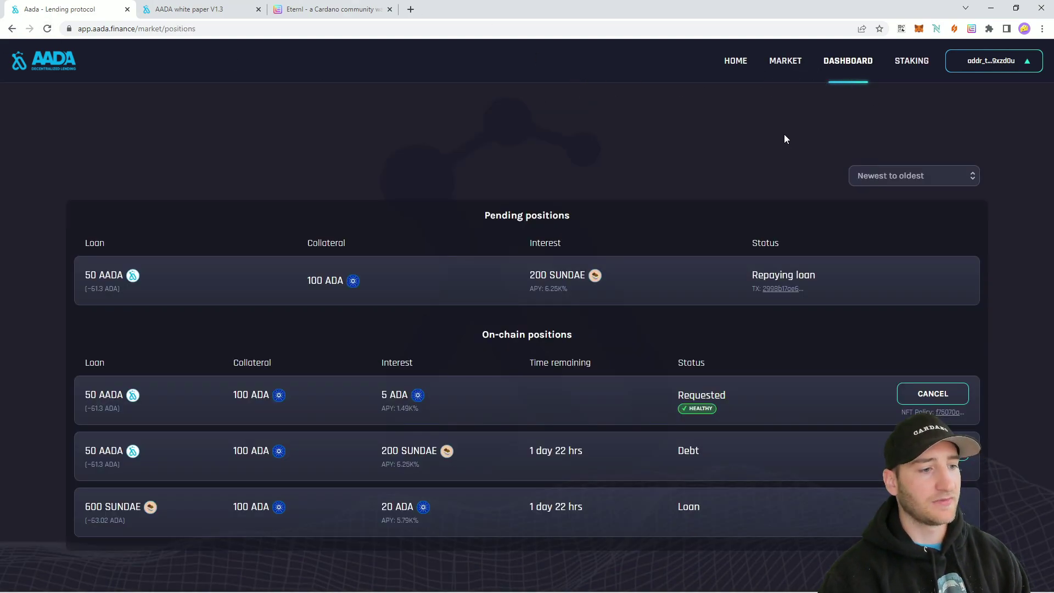
Step: Start a new loan request on the market with MIN as the loan, AADA as the collateral and LQ as the interest currency
{"action": "left_click_drag", "start_coordinate": [755, 271], "coordinate": [827, 274]}
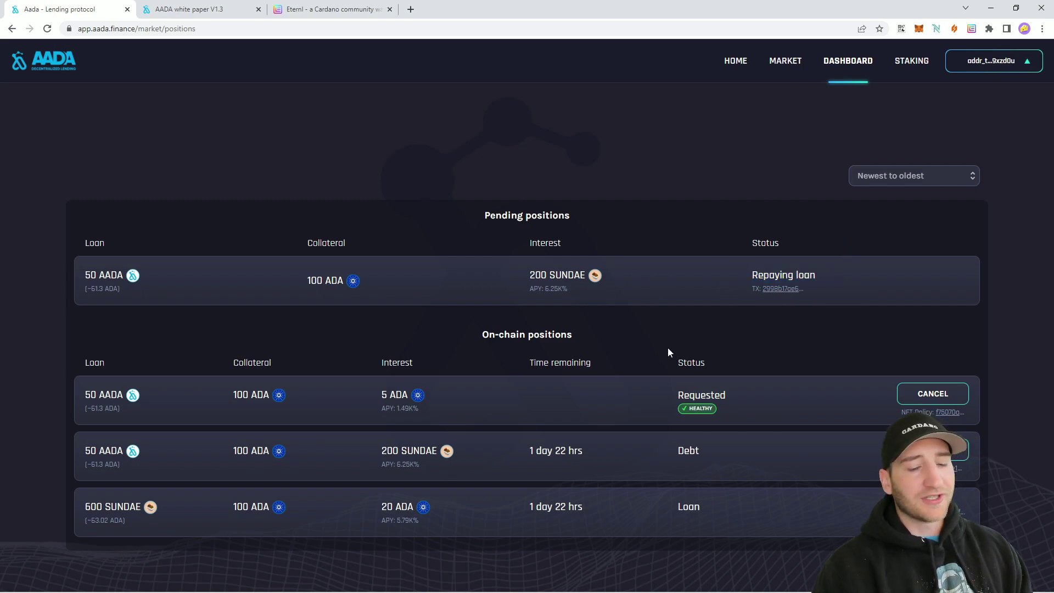
{"action": "left_click", "coordinate": [781, 62]}
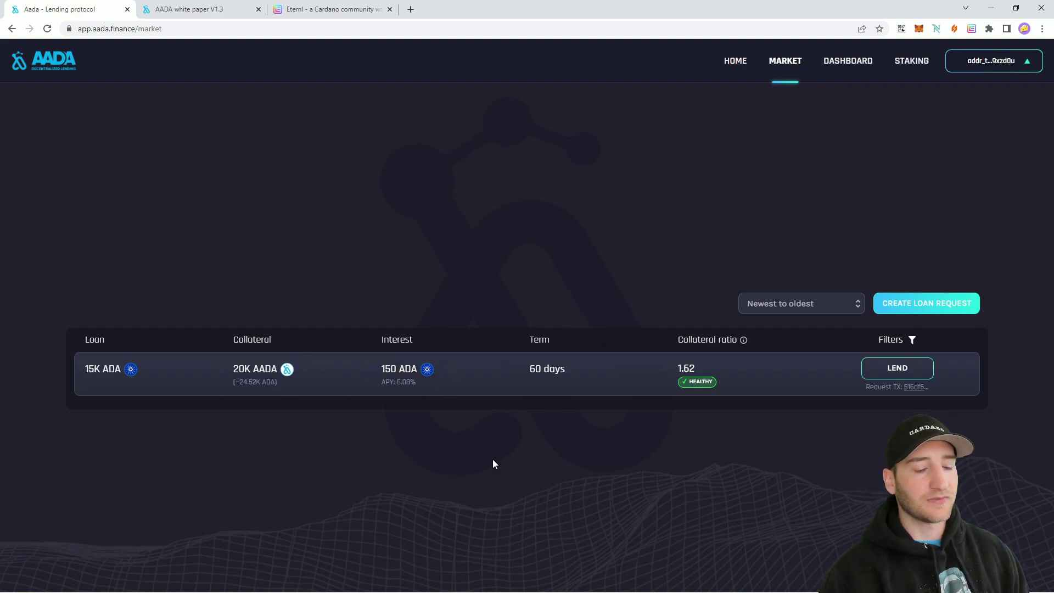
{"action": "left_click", "coordinate": [943, 308]}
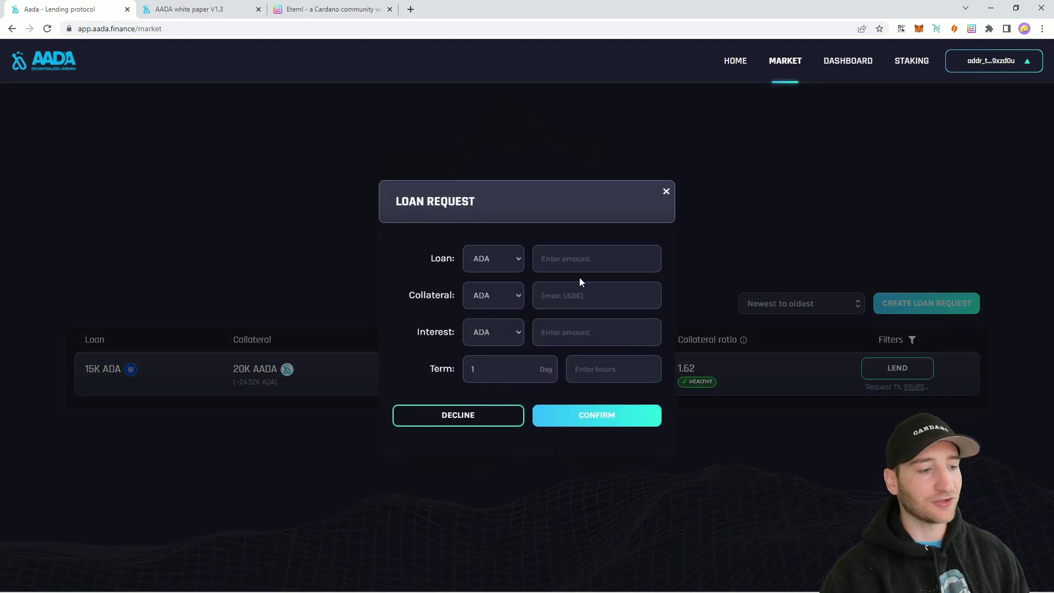
{"action": "left_click", "coordinate": [514, 271]}
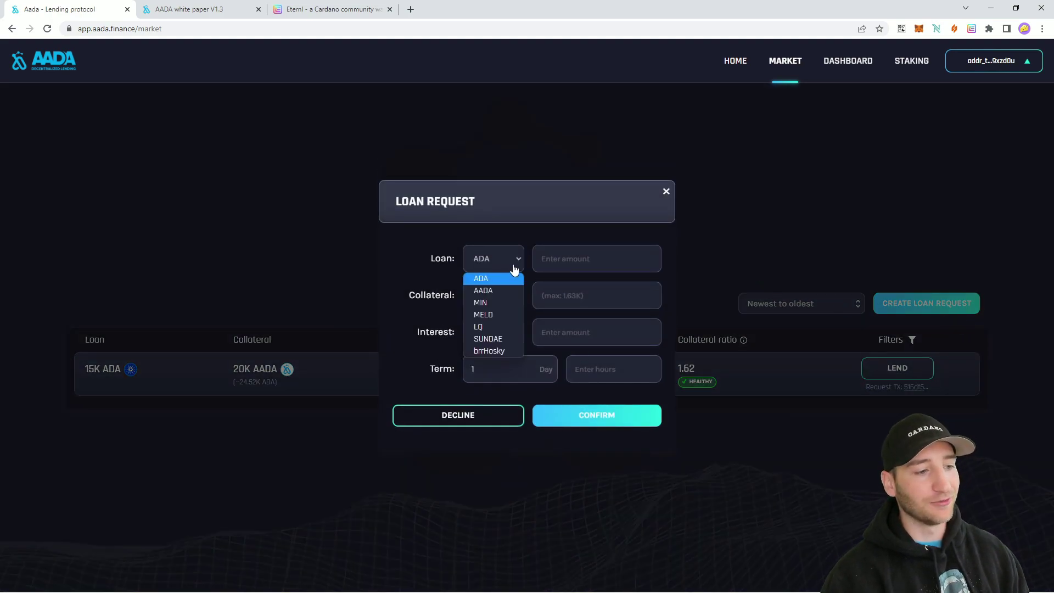
{"action": "left_click", "coordinate": [497, 302]}
{"action": "left_click", "coordinate": [501, 297]}
{"action": "left_click", "coordinate": [496, 328]}
{"action": "left_click", "coordinate": [489, 335]}
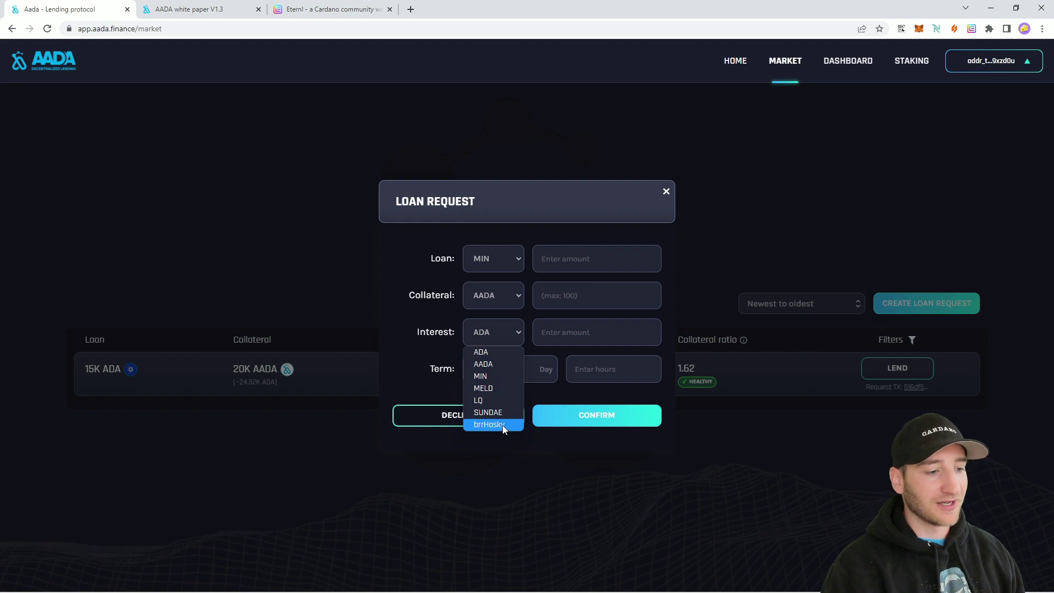
{"action": "left_click", "coordinate": [482, 403]}
Step: Set the loan request's term to 365 days and close the request without submitting it
{"action": "double_click", "coordinate": [470, 372]}
{"action": "type", "text": "365"}
{"action": "key", "text": "BackSpace"}
{"action": "key", "text": "BackSpace"}
{"action": "key", "text": "BackSpace"}
{"action": "type", "text": "1"}
{"action": "key", "text": "BackSpace"}
{"action": "type", "text": "365"}
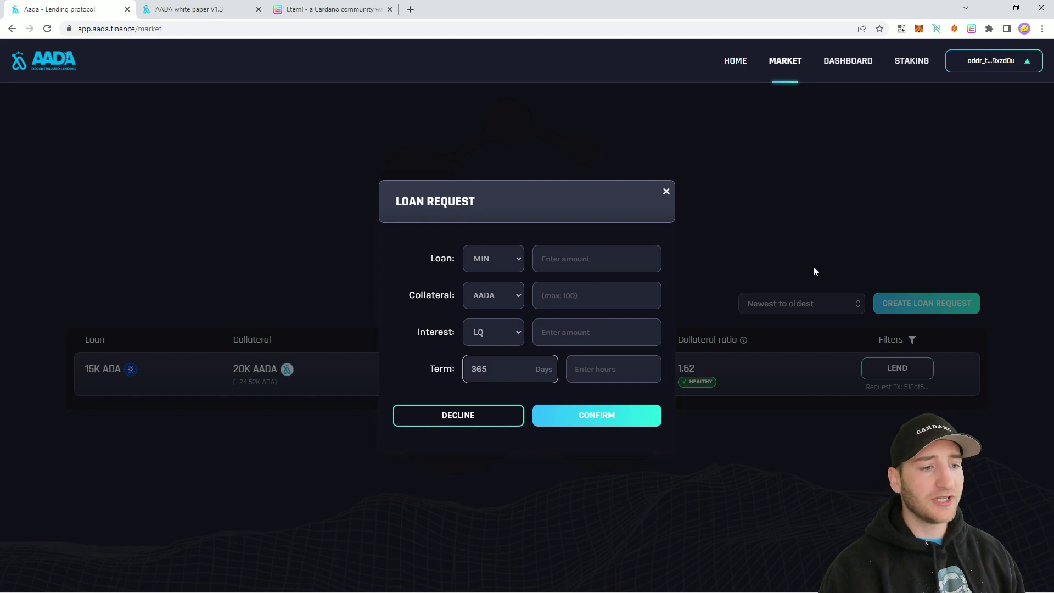
{"action": "left_click", "coordinate": [666, 191]}
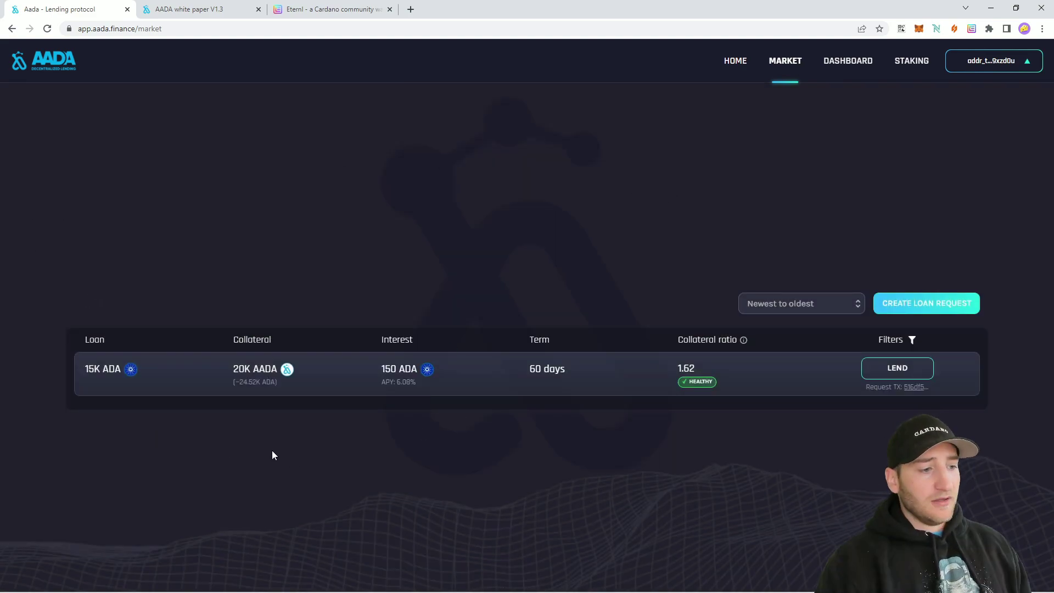
Step: Switch from the market list to the AADA white paper and find section 5.5 Health Factor
{"action": "left_click_drag", "start_coordinate": [248, 335], "coordinate": [303, 327]}
{"action": "left_click", "coordinate": [308, 314]}
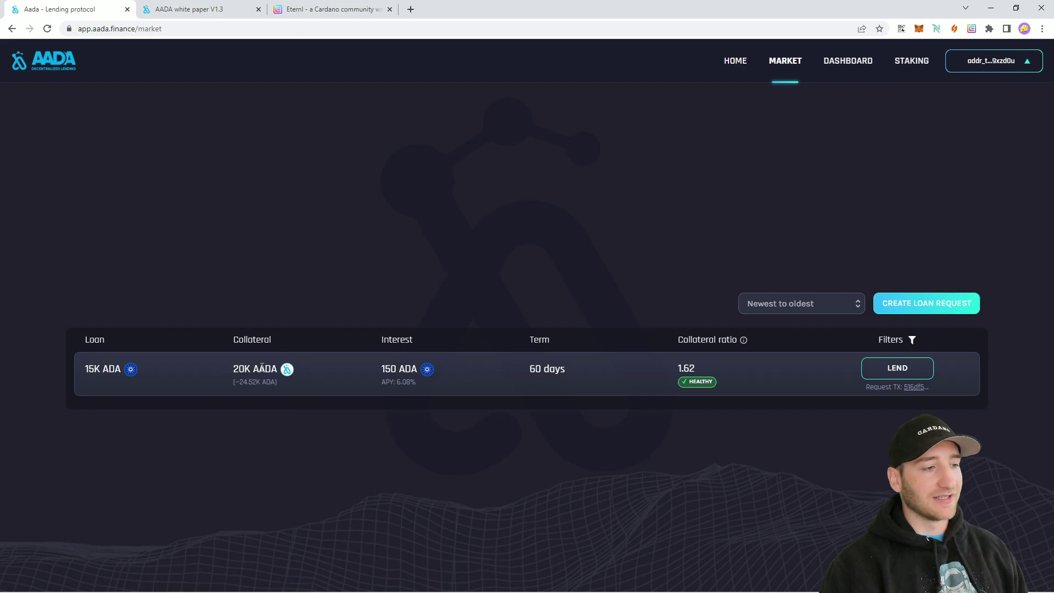
{"action": "left_click", "coordinate": [181, 9]}
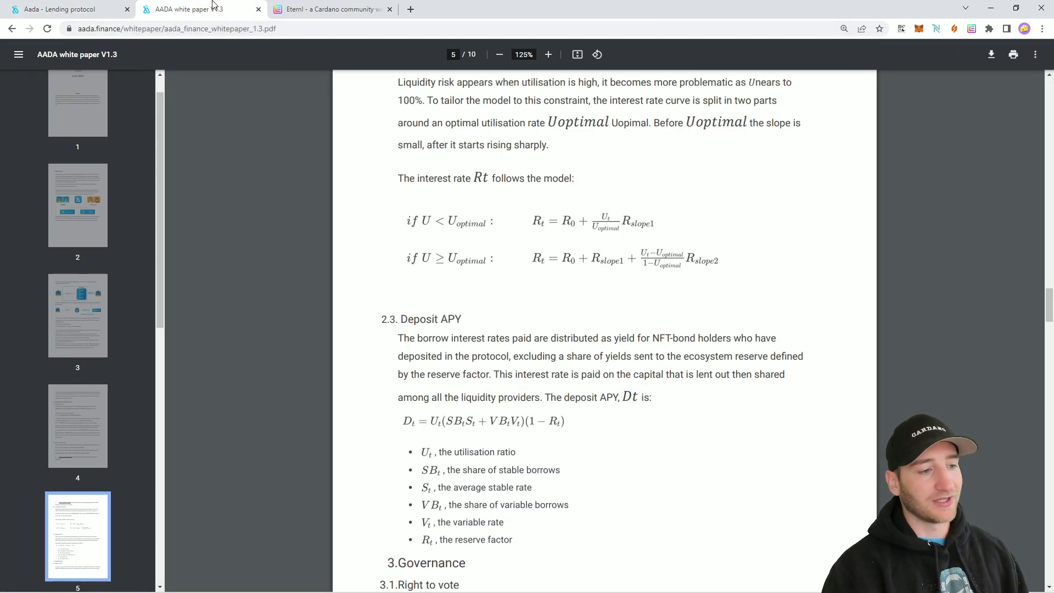
{"action": "scroll", "coordinate": [585, 275], "scroll_direction": "down", "scroll_amount": 15}
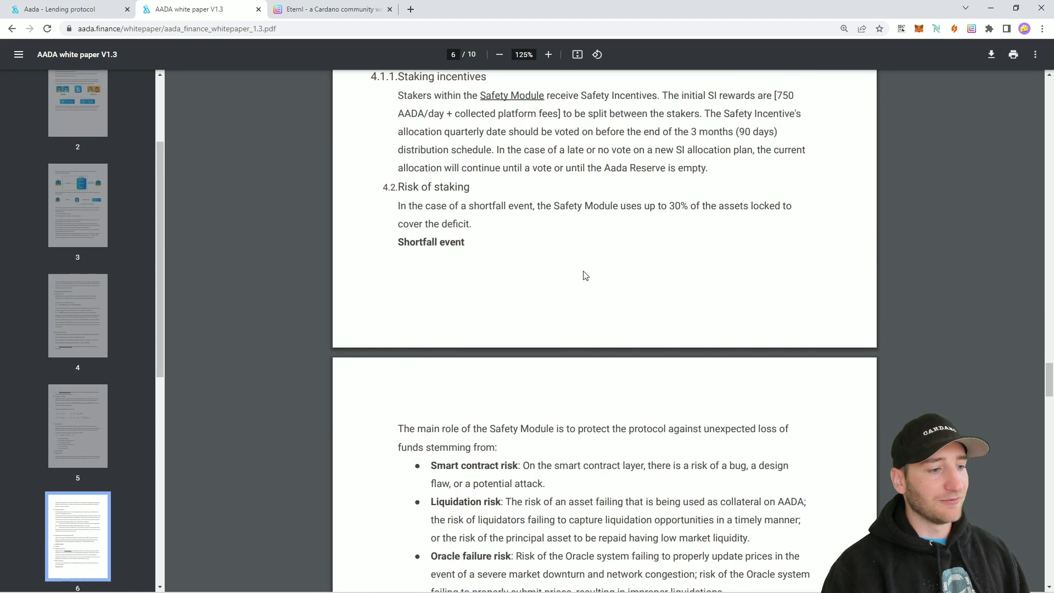
{"action": "scroll", "coordinate": [585, 275], "scroll_direction": "down", "scroll_amount": 20}
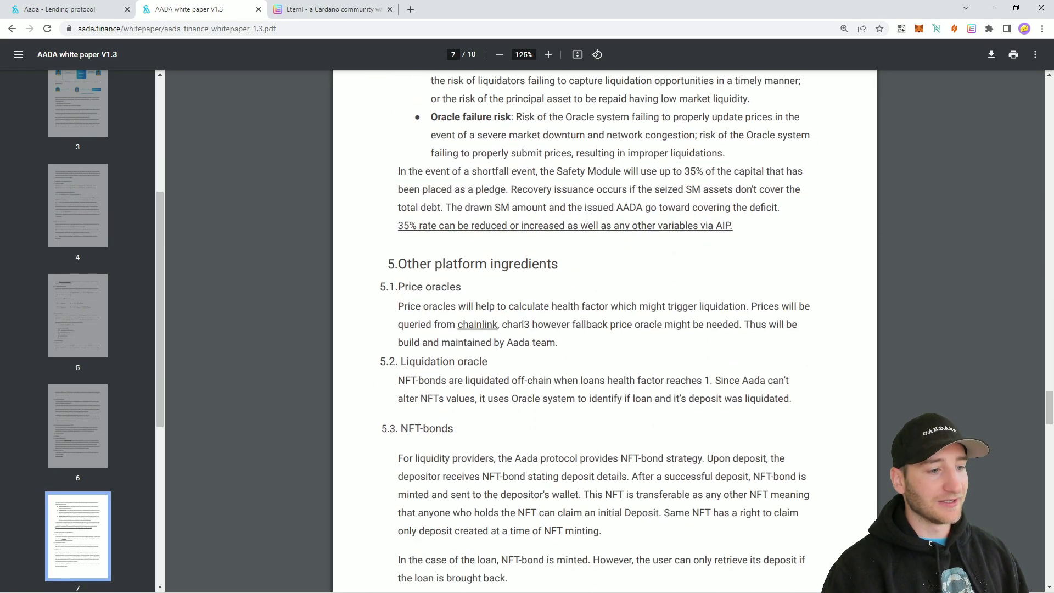
{"action": "scroll", "coordinate": [511, 204], "scroll_direction": "up", "scroll_amount": 1}
{"action": "left_click_drag", "start_coordinate": [402, 188], "coordinate": [484, 190]}
{"action": "left_click", "coordinate": [447, 188]}
{"action": "scroll", "coordinate": [436, 237], "scroll_direction": "down", "scroll_amount": 1}
{"action": "scroll", "coordinate": [435, 237], "scroll_direction": "down", "scroll_amount": 6}
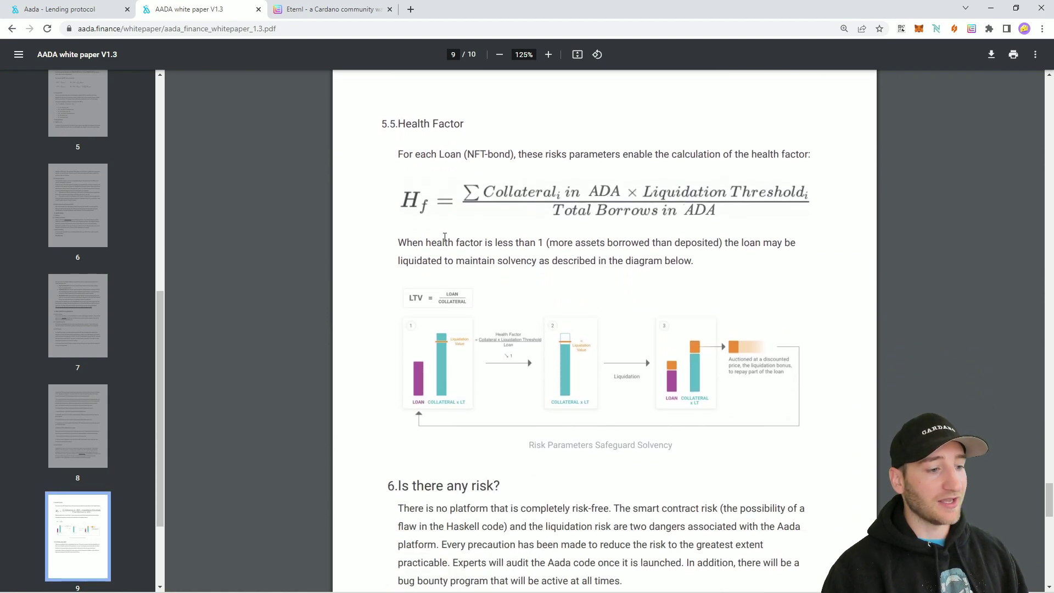
Step: Examine the white paper's health factor condition and liquidation diagram, and return to the market to check the listed collateral
{"action": "left_click_drag", "start_coordinate": [411, 243], "coordinate": [535, 241]}
{"action": "left_click", "coordinate": [606, 256]}
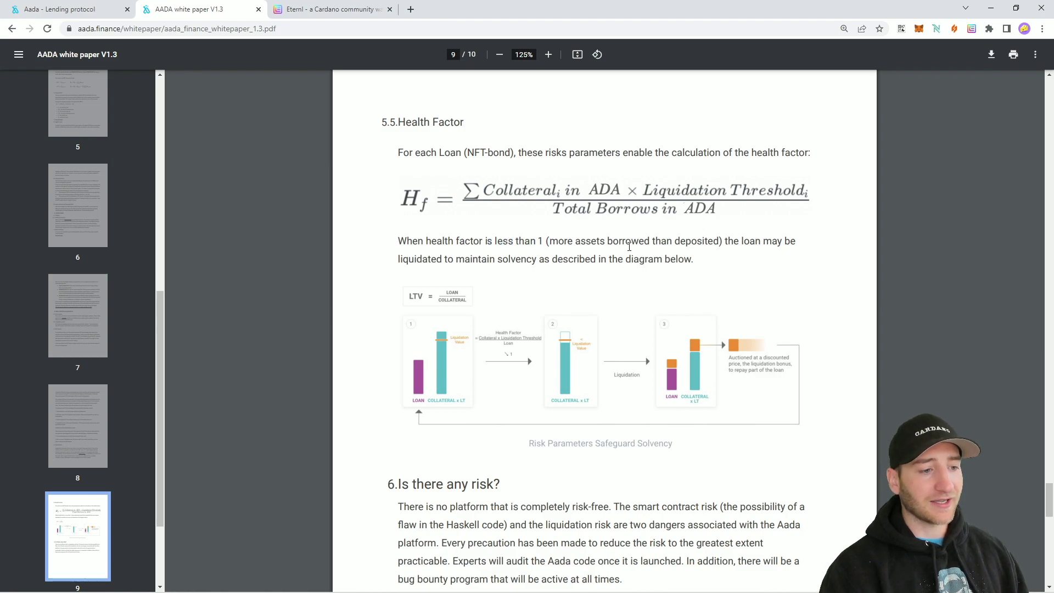
{"action": "scroll", "coordinate": [760, 288], "scroll_direction": "down", "scroll_amount": 2}
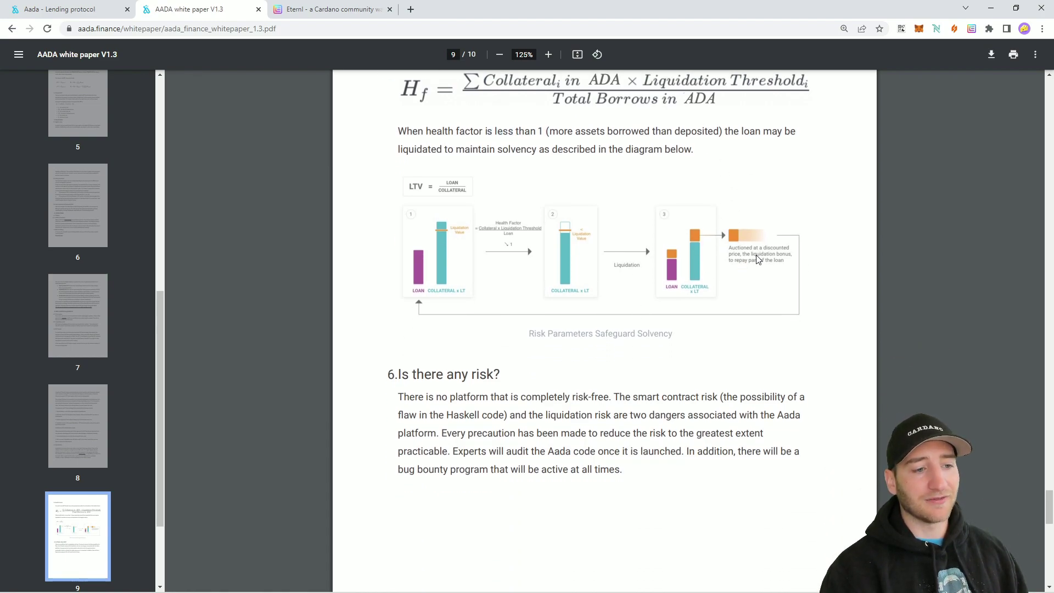
{"action": "scroll", "coordinate": [793, 252], "scroll_direction": "up", "scroll_amount": 2}
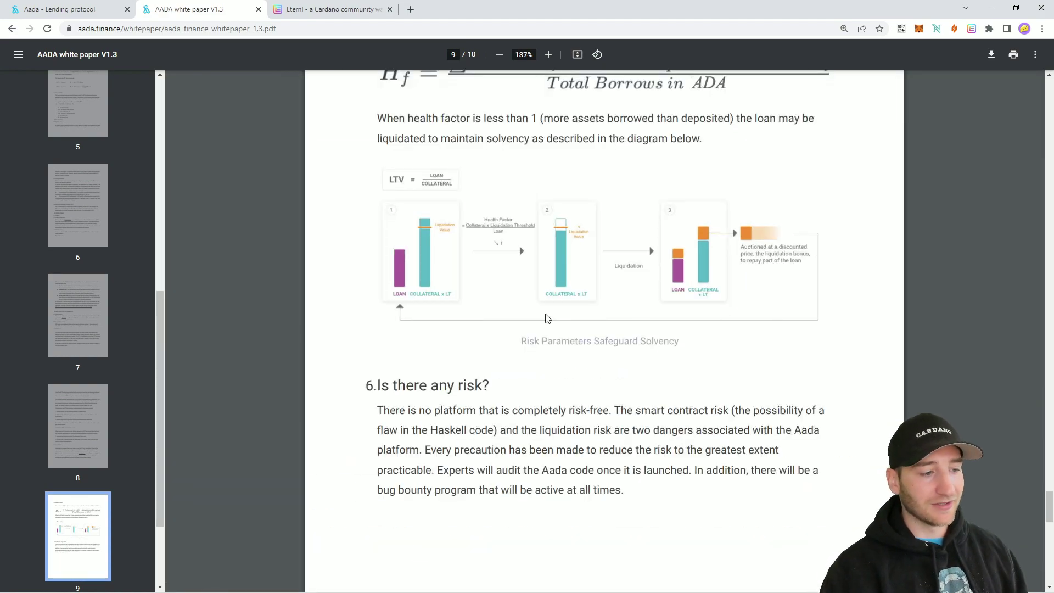
{"action": "scroll", "coordinate": [516, 300], "scroll_direction": "up", "scroll_amount": 10}
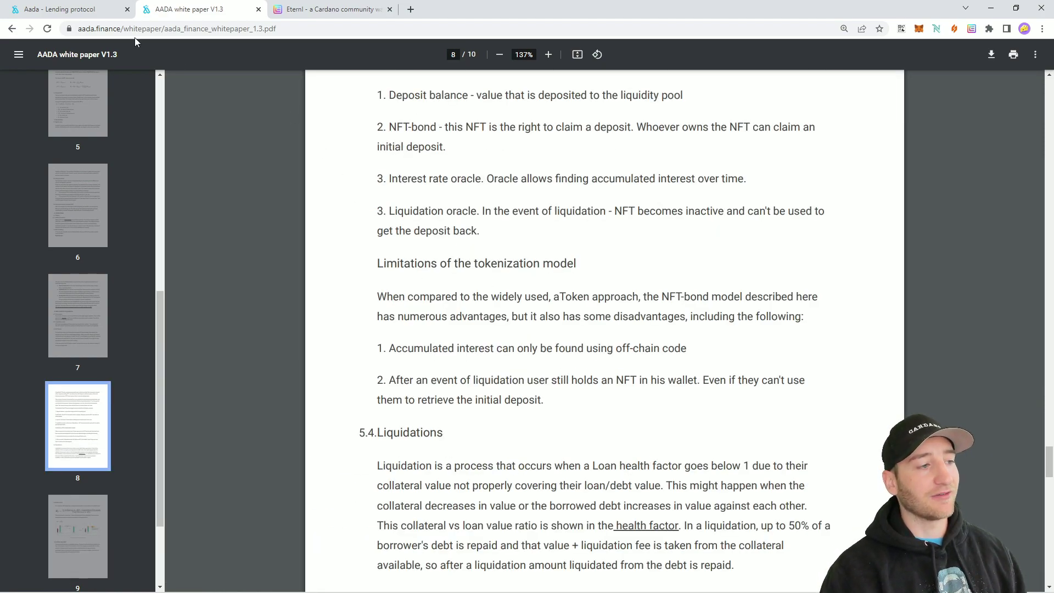
{"action": "left_click", "coordinate": [65, 9]}
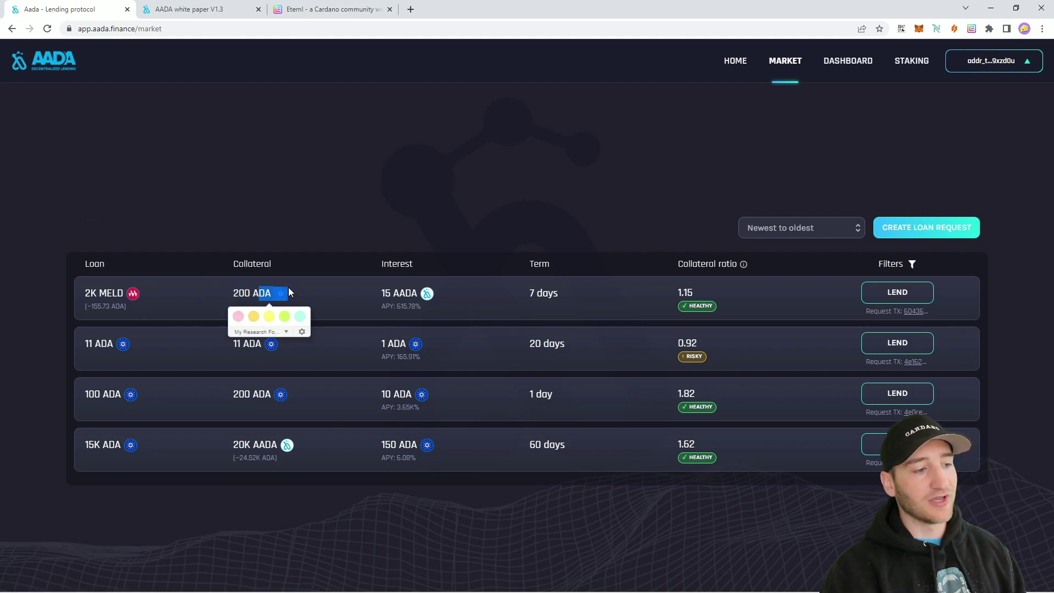
Step: Find section 5.1 Price oracles in the white paper and examine which oracles supply the prices
{"action": "left_click", "coordinate": [225, 9]}
{"action": "scroll", "coordinate": [510, 367], "scroll_direction": "up", "scroll_amount": 12}
{"action": "scroll", "coordinate": [511, 366], "scroll_direction": "up", "scroll_amount": 6}
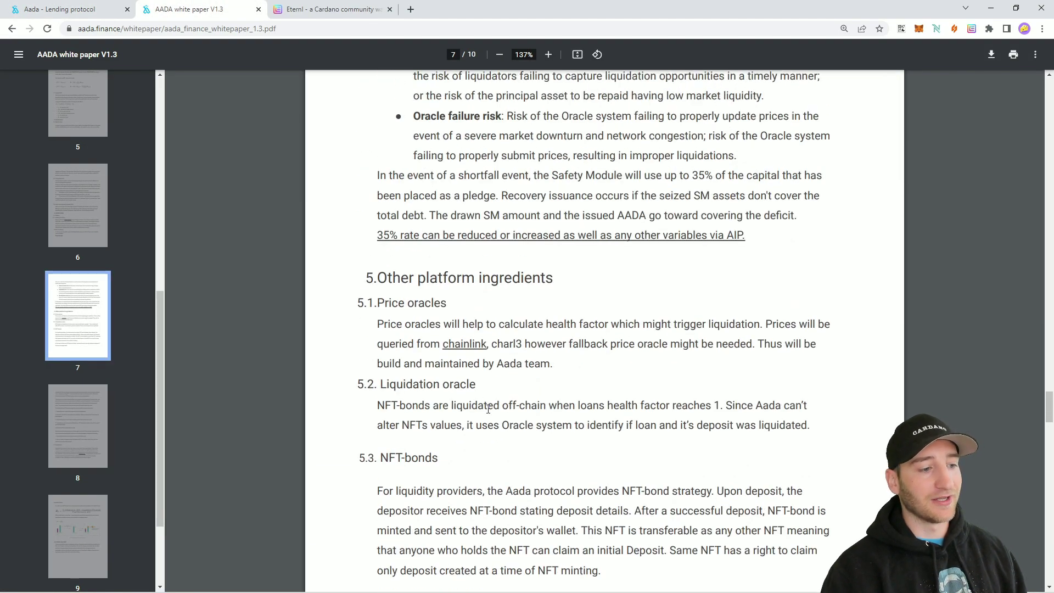
{"action": "left_click_drag", "start_coordinate": [409, 309], "coordinate": [377, 305]}
{"action": "left_click", "coordinate": [482, 317]}
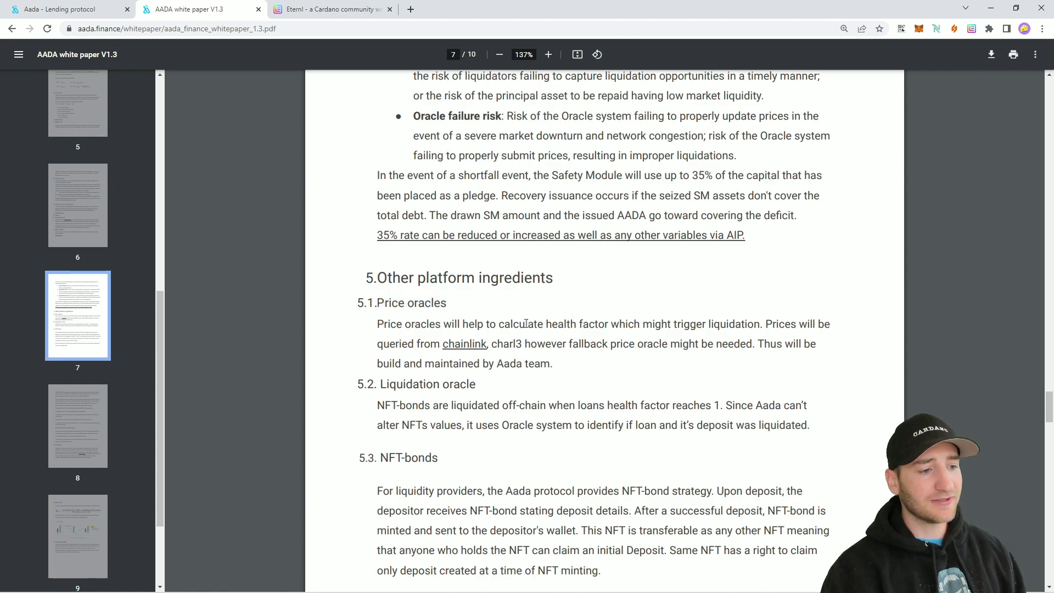
{"action": "left_click_drag", "start_coordinate": [493, 344], "coordinate": [522, 346]}
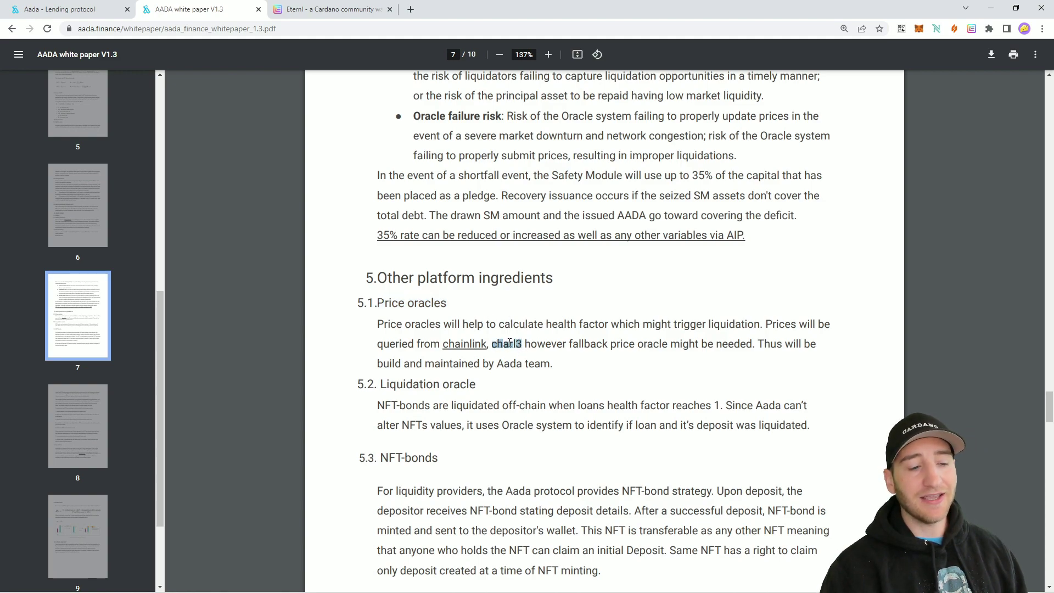
{"action": "left_click", "coordinate": [579, 349]}
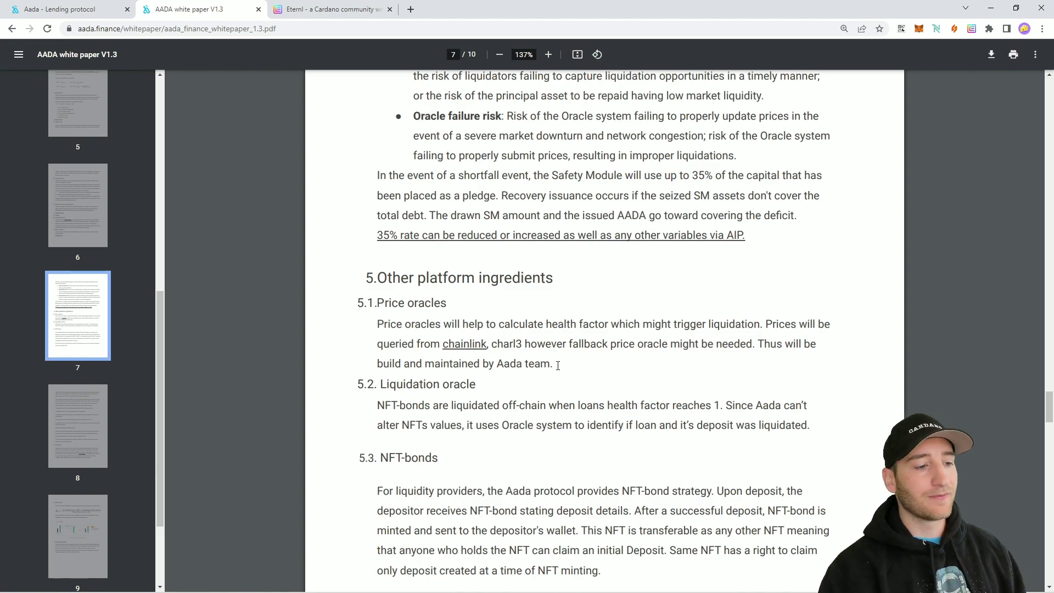
Step: Examine section 5.2 Liquidation oracle in the white paper
{"action": "scroll", "coordinate": [406, 333], "scroll_direction": "down", "scroll_amount": 1}
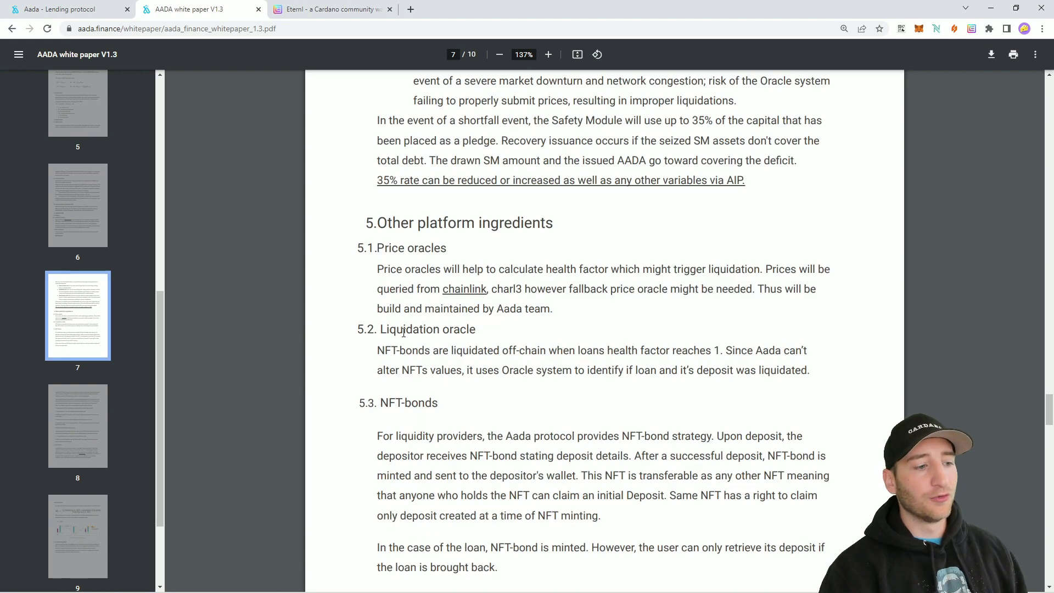
{"action": "left_click_drag", "start_coordinate": [385, 333], "coordinate": [443, 332]}
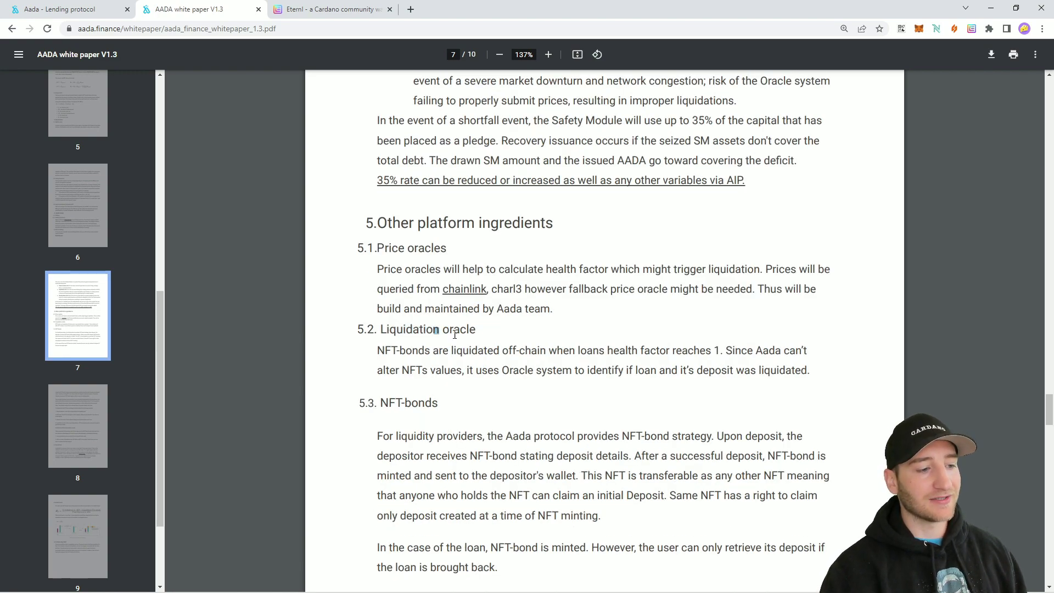
{"action": "double_click", "coordinate": [460, 328]}
{"action": "left_click", "coordinate": [549, 329]}
Step: Look up the AADA token section in the white paper and the aada.finance FAQ entry on why to hold the token
{"action": "scroll", "coordinate": [557, 326], "scroll_direction": "up", "scroll_amount": 10}
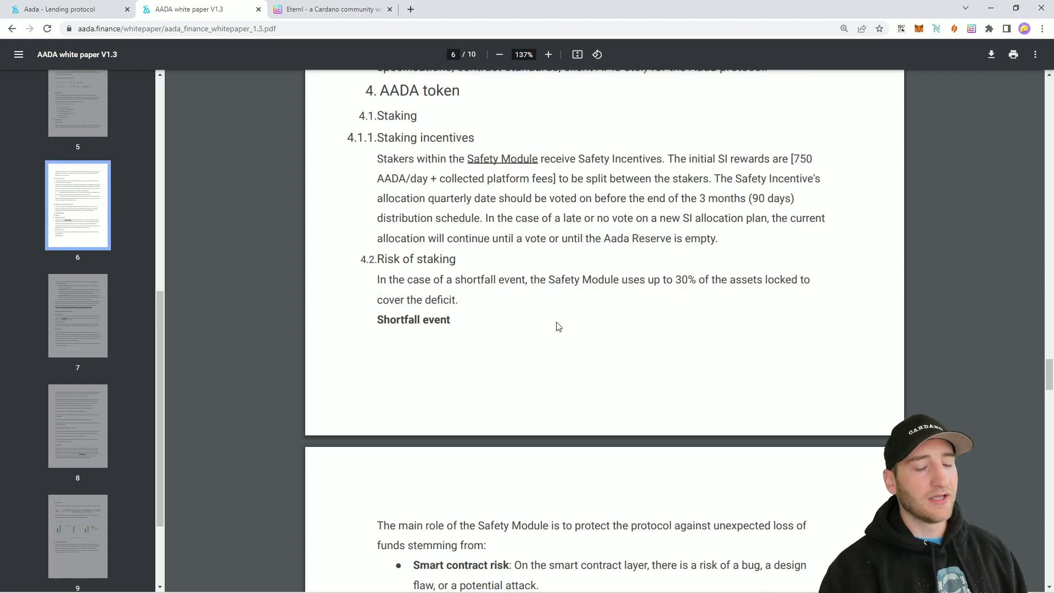
{"action": "scroll", "coordinate": [428, 140], "scroll_direction": "up", "scroll_amount": 1}
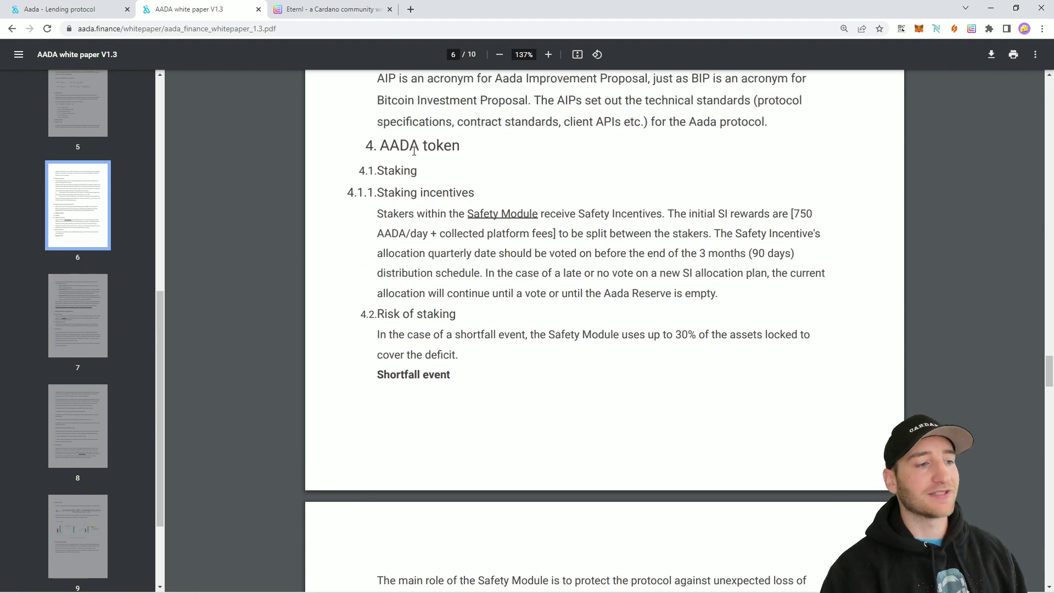
{"action": "left_click", "coordinate": [387, 146]}
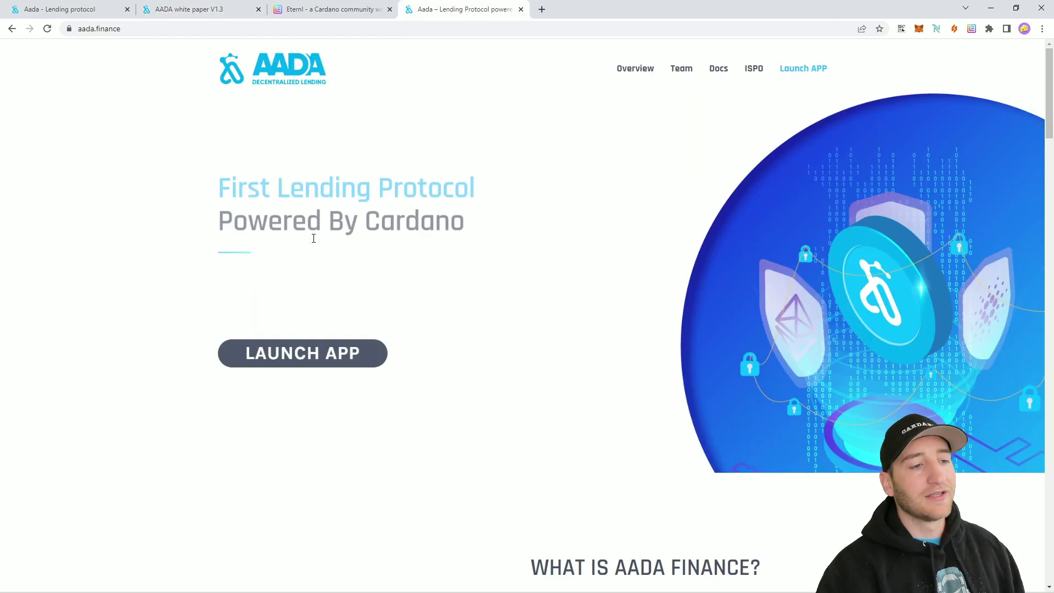
{"action": "scroll", "coordinate": [571, 176], "scroll_direction": "down", "scroll_amount": 10}
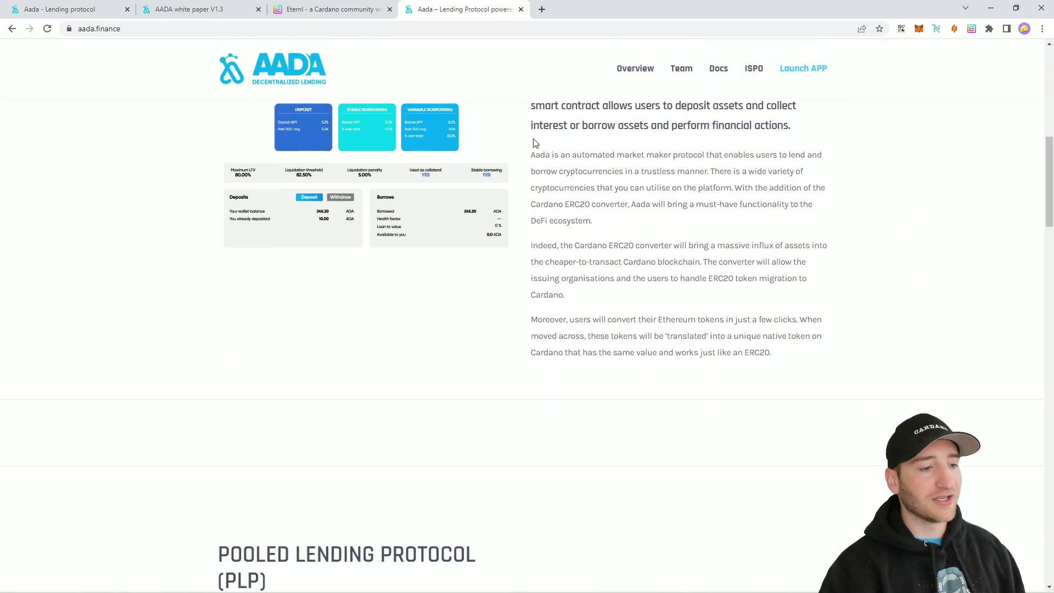
{"action": "scroll", "coordinate": [530, 173], "scroll_direction": "down", "scroll_amount": 20}
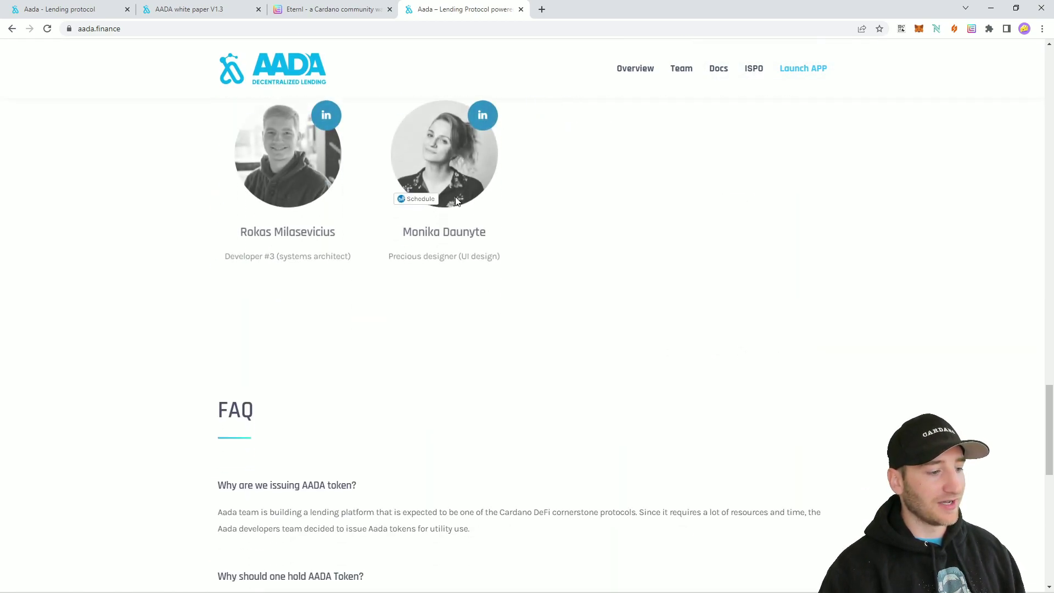
{"action": "scroll", "coordinate": [375, 223], "scroll_direction": "down", "scroll_amount": 1}
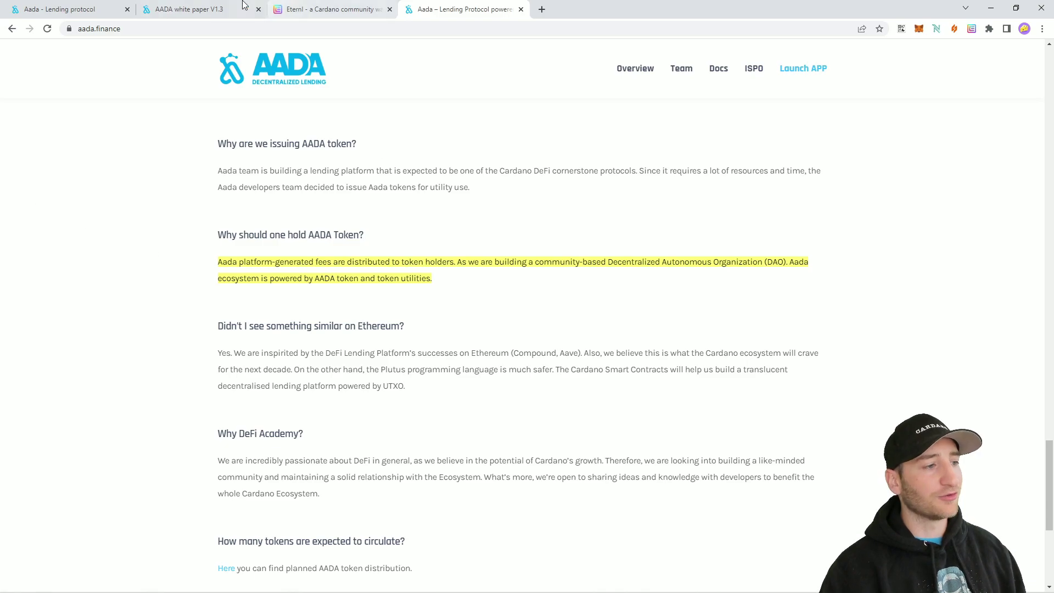
Step: Return to the lending app and check the staking page for positions
{"action": "left_click", "coordinate": [96, 9]}
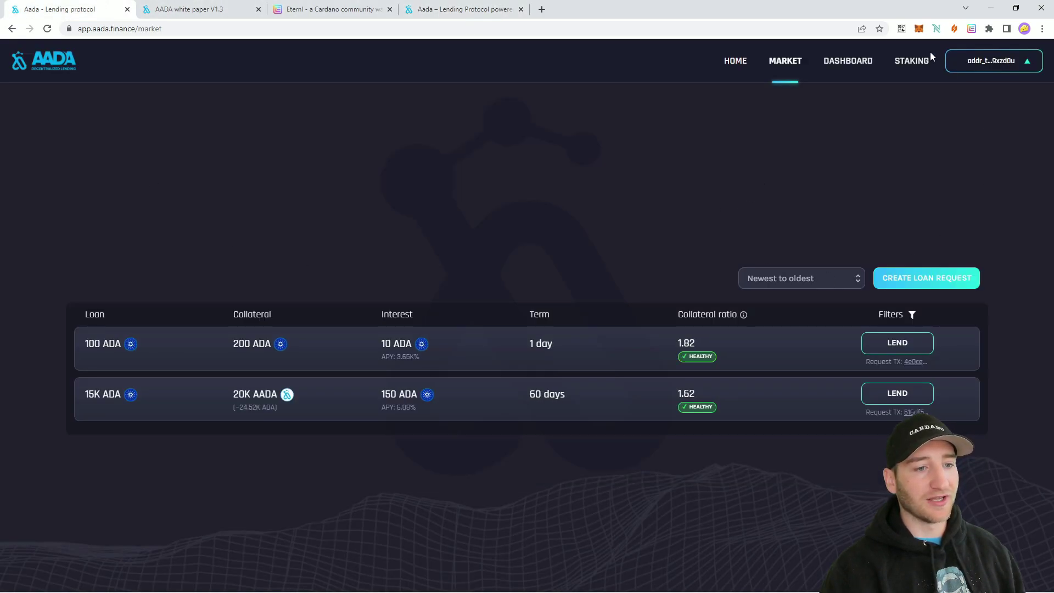
{"action": "left_click", "coordinate": [911, 63]}
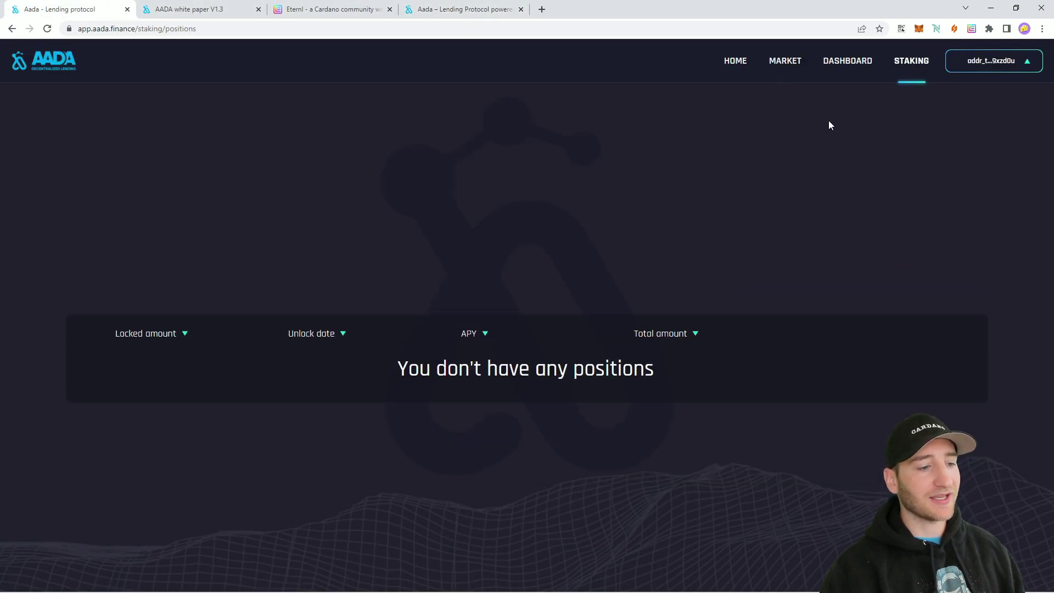
{"action": "left_click_drag", "start_coordinate": [411, 356], "coordinate": [471, 367]}
{"action": "left_click", "coordinate": [666, 368]}
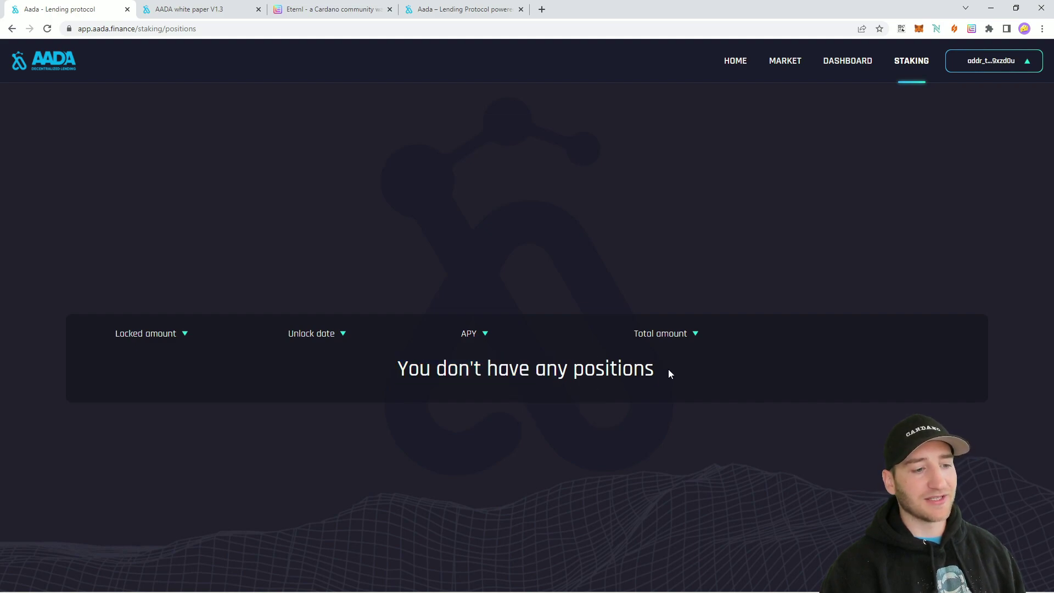
{"action": "left_click_drag", "start_coordinate": [673, 372], "coordinate": [240, 365]}
Step: Go back to the white paper and examine section 4.1.1 on staking incentives
{"action": "left_click", "coordinate": [197, 9]}
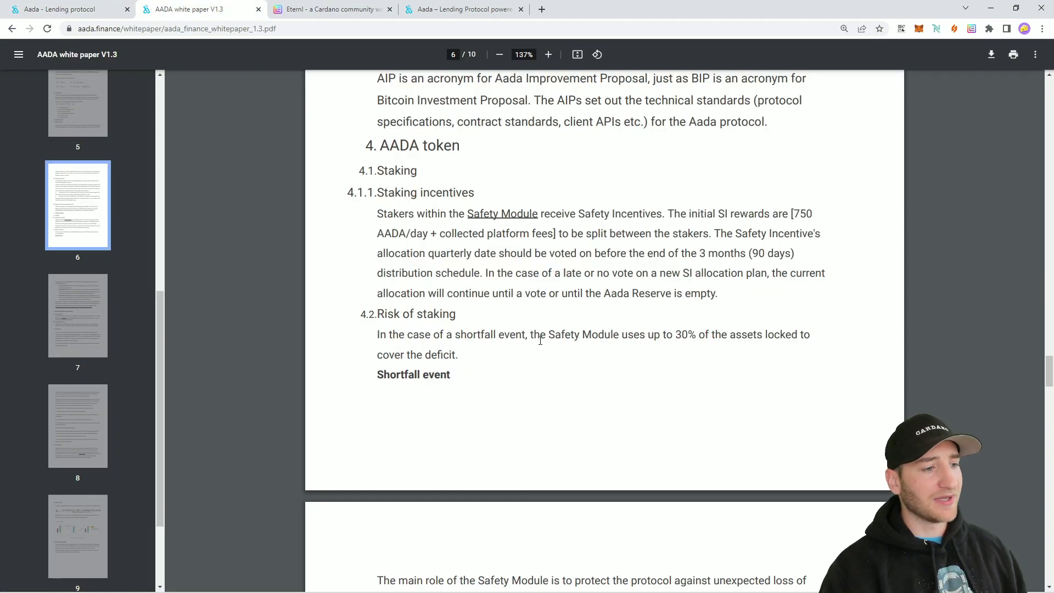
{"action": "scroll", "coordinate": [540, 340], "scroll_direction": "down", "scroll_amount": 1}
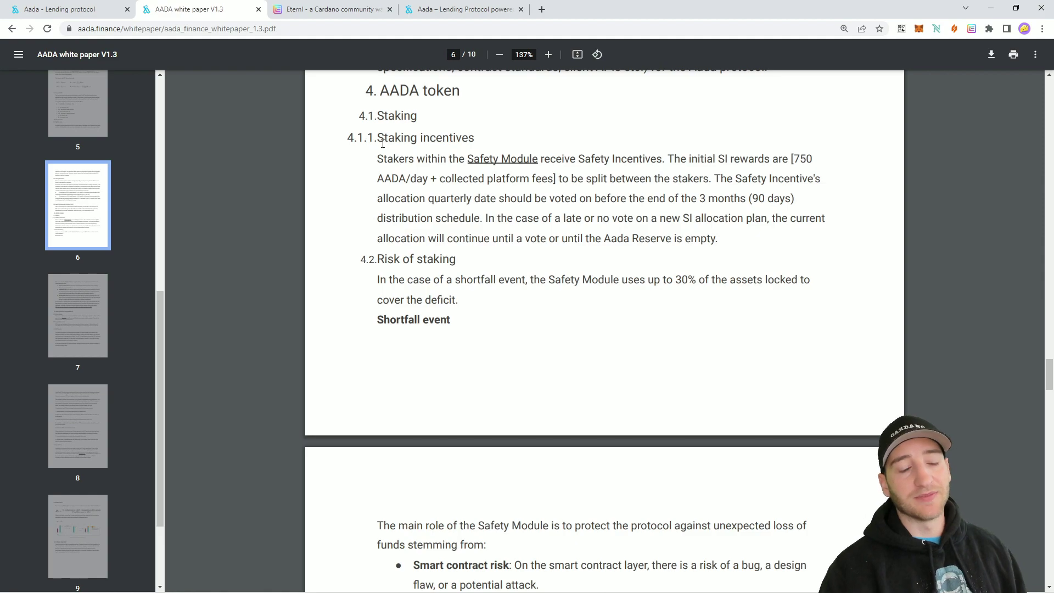
{"action": "left_click_drag", "start_coordinate": [378, 140], "coordinate": [501, 129]}
{"action": "left_click", "coordinate": [502, 130]}
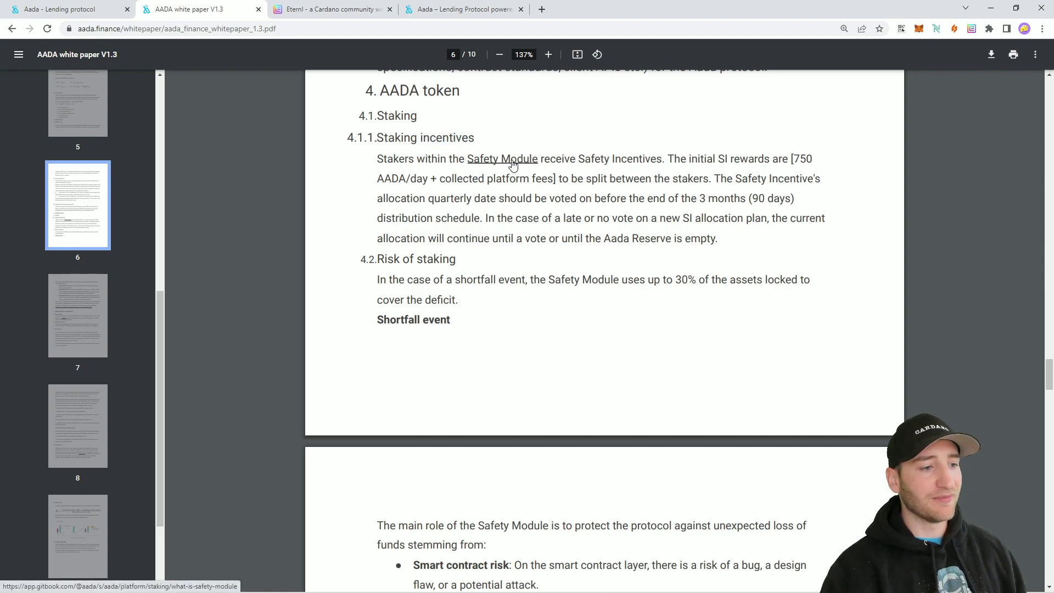
Step: Examine section 4.2 Risk of staking in the white paper, focusing on the share of locked assets used in a shortfall event
{"action": "scroll", "coordinate": [590, 214], "scroll_direction": "down", "scroll_amount": 1}
{"action": "scroll", "coordinate": [554, 258], "scroll_direction": "up", "scroll_amount": 1}
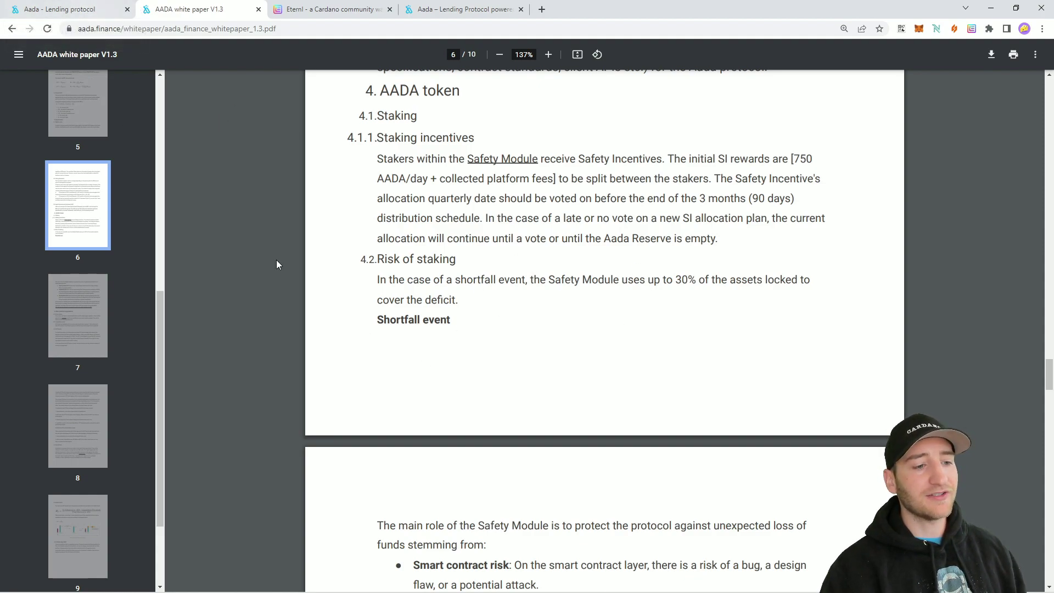
{"action": "double_click", "coordinate": [678, 275]}
{"action": "left_click", "coordinate": [679, 275]}
{"action": "double_click", "coordinate": [678, 279]}
{"action": "left_click", "coordinate": [678, 279]}
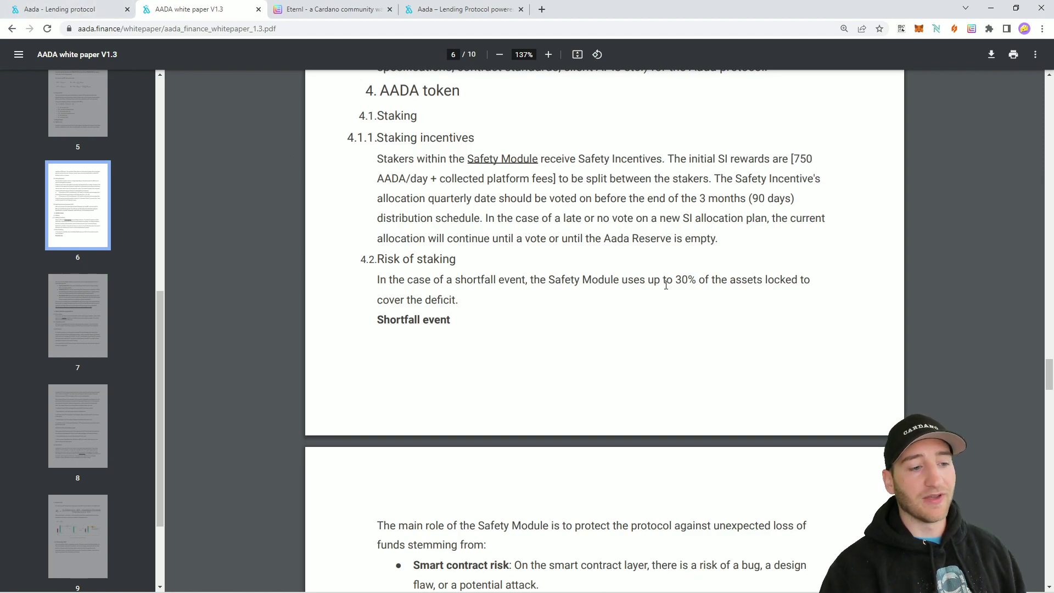
Step: Look up the Safety Module's main role on page 7 and examine its smart contract risk entry
{"action": "scroll", "coordinate": [610, 270], "scroll_direction": "down", "scroll_amount": 3}
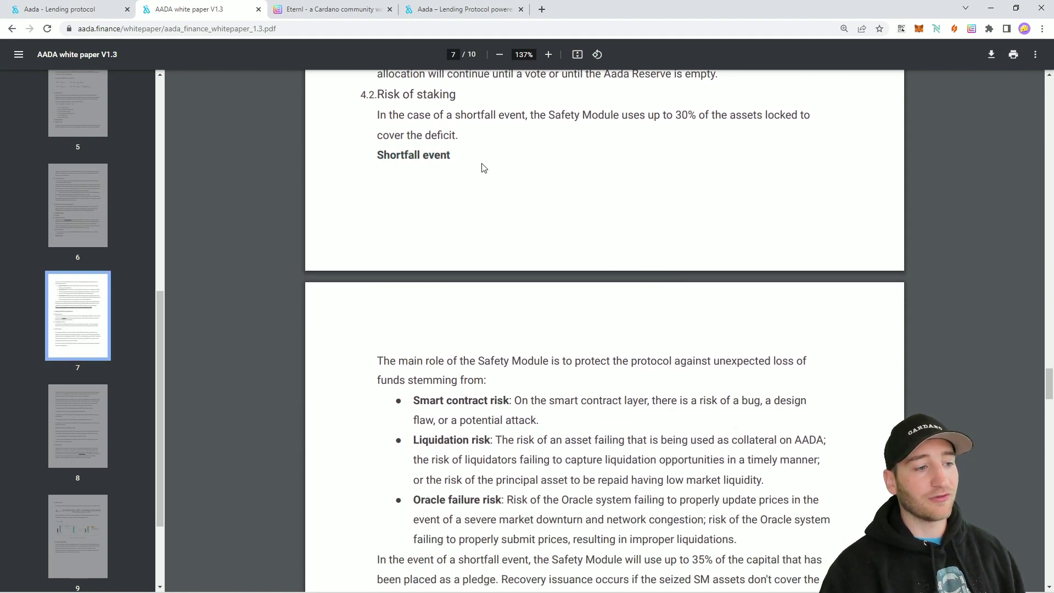
{"action": "scroll", "coordinate": [506, 161], "scroll_direction": "down", "scroll_amount": 2}
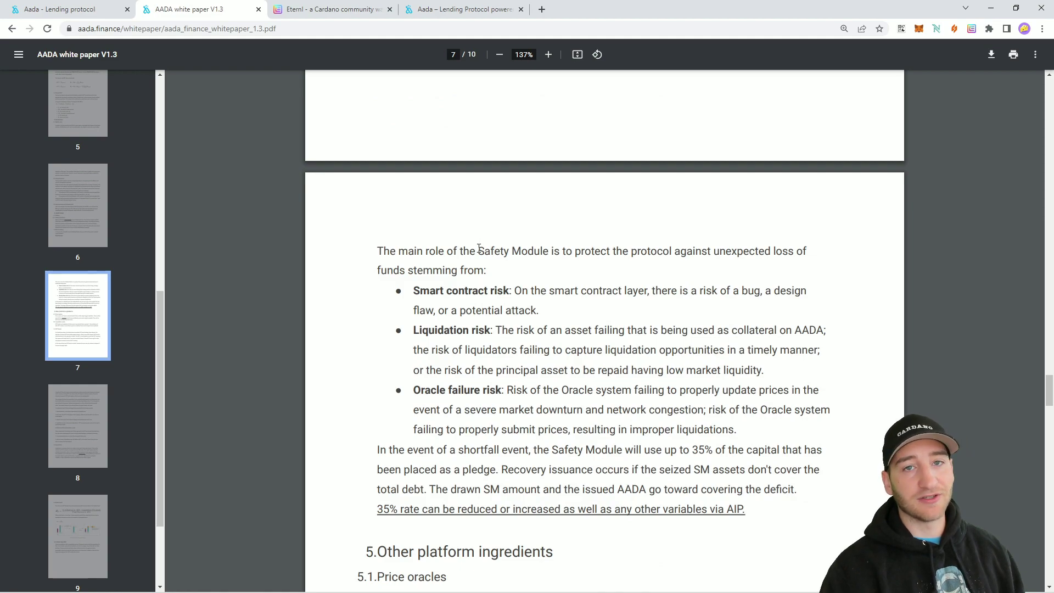
{"action": "scroll", "coordinate": [461, 297], "scroll_direction": "down", "scroll_amount": 1}
{"action": "scroll", "coordinate": [449, 332], "scroll_direction": "up", "scroll_amount": 1}
{"action": "left_click_drag", "start_coordinate": [416, 291], "coordinate": [509, 293]}
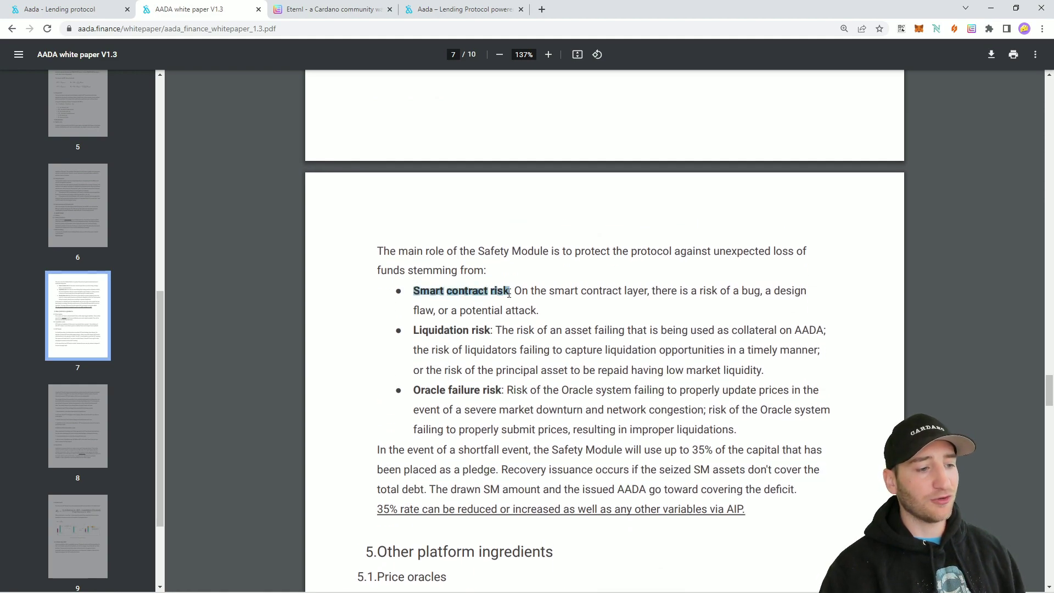
{"action": "left_click", "coordinate": [540, 295]}
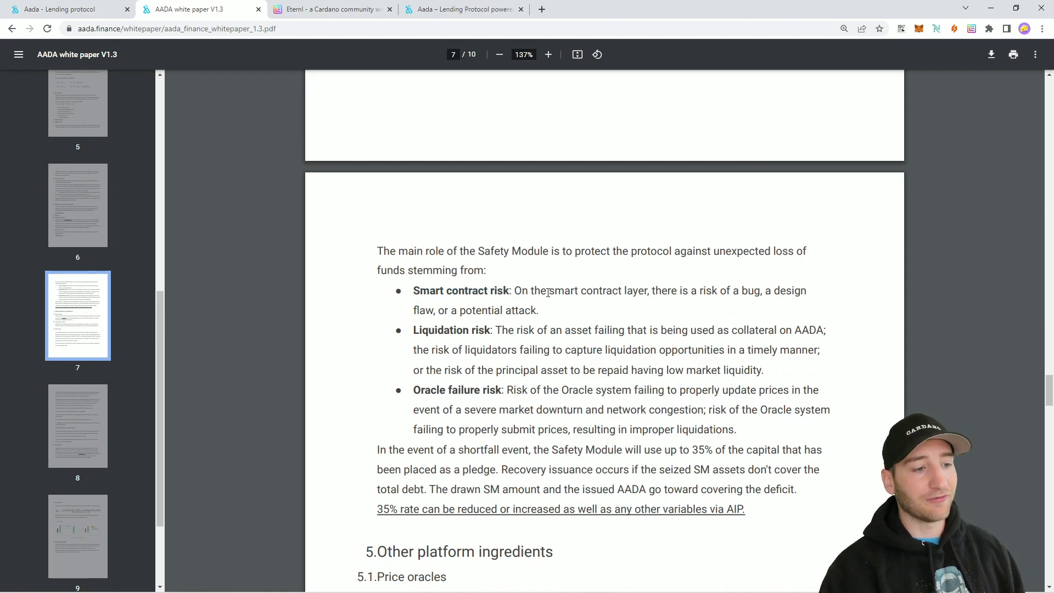
Step: Examine the liquidation risk and oracle failure risk entries in the white paper's Safety Module list
{"action": "scroll", "coordinate": [548, 292], "scroll_direction": "down", "scroll_amount": 1}
{"action": "mouse_move", "coordinate": [414, 275]}
{"action": "left_mouse_down"}
{"action": "mouse_move", "coordinate": [476, 272]}
{"action": "mouse_move", "coordinate": [421, 277]}
{"action": "left_mouse_up"}
{"action": "left_click", "coordinate": [484, 281]}
{"action": "left_click", "coordinate": [415, 279]}
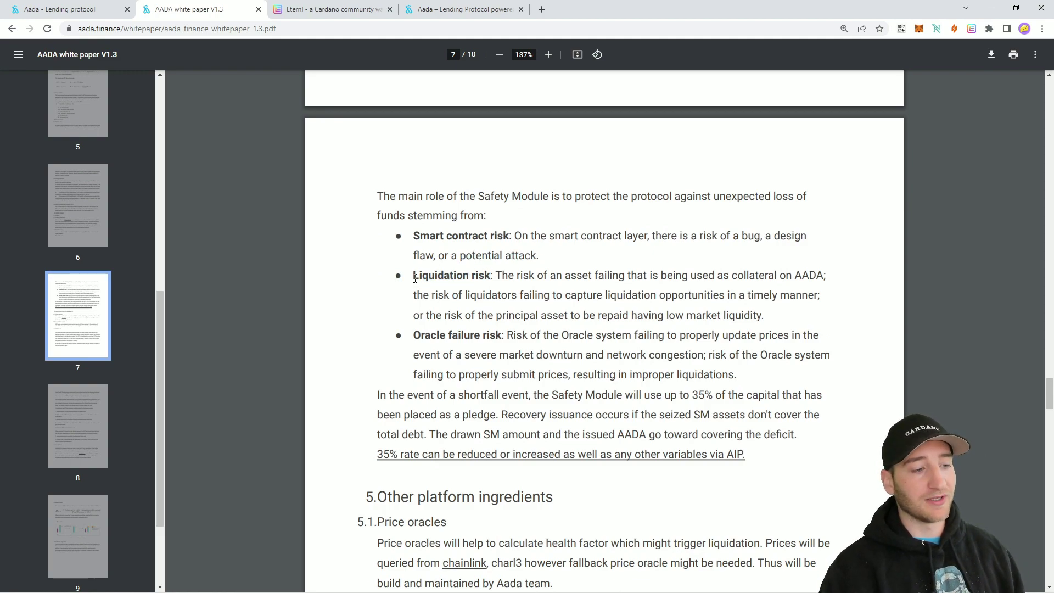
{"action": "scroll", "coordinate": [415, 279], "scroll_direction": "down", "scroll_amount": 1}
{"action": "left_click_drag", "start_coordinate": [417, 281], "coordinate": [502, 283]}
{"action": "left_click", "coordinate": [510, 292]}
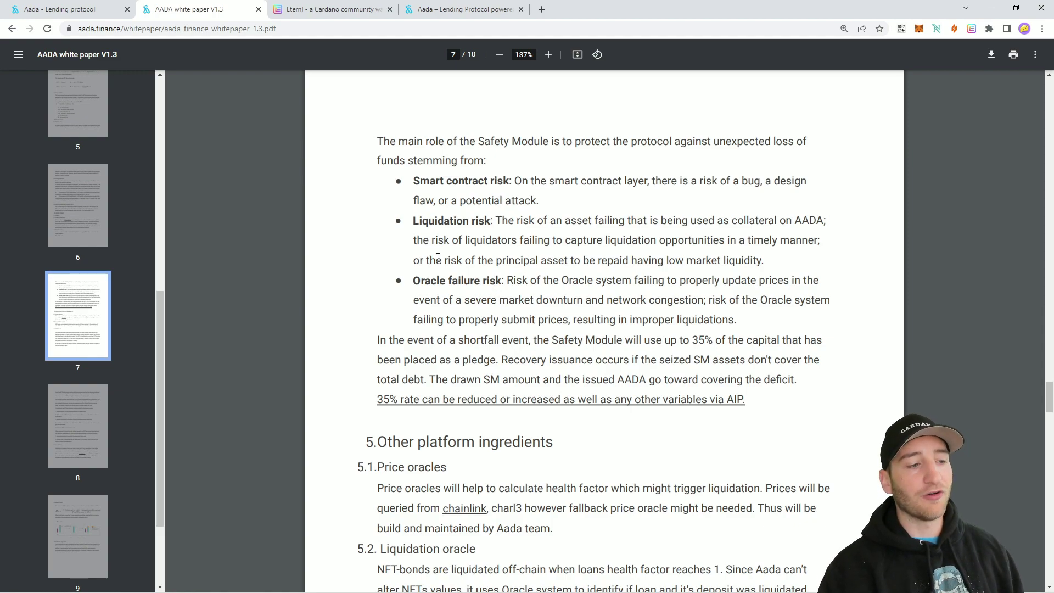
{"action": "left_click_drag", "start_coordinate": [411, 222], "coordinate": [470, 222]}
{"action": "left_click", "coordinate": [501, 256]}
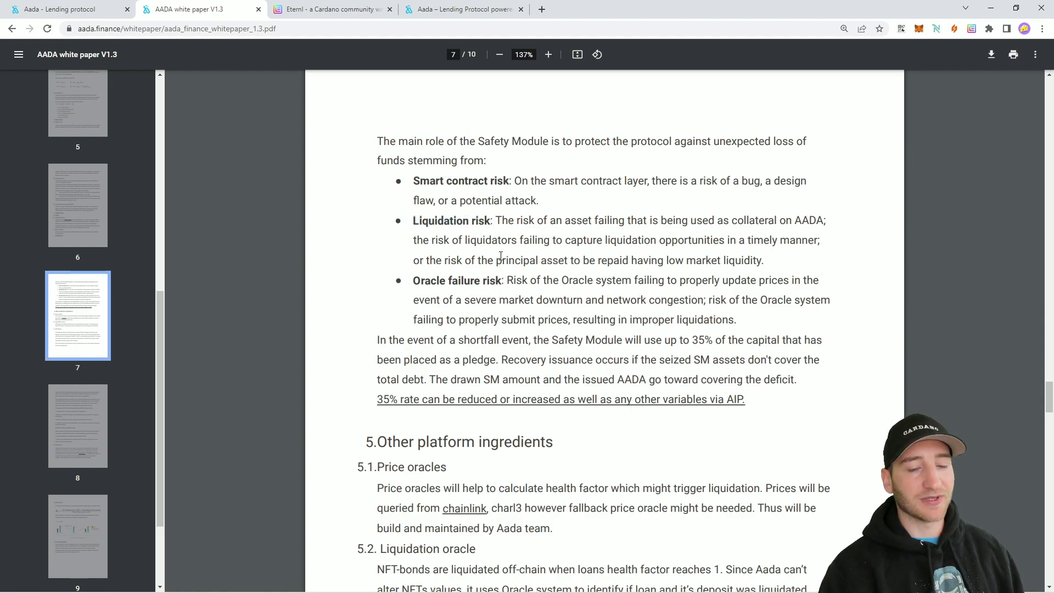
{"action": "left_click_drag", "start_coordinate": [413, 281], "coordinate": [501, 281]}
{"action": "left_click", "coordinate": [542, 266]}
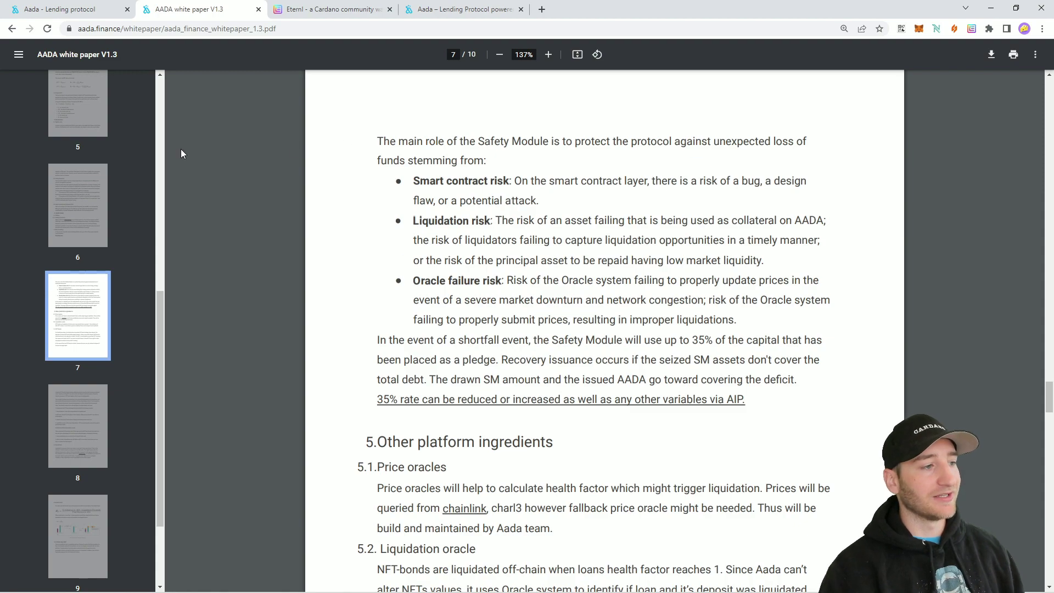
Step: Return to the lending app and review the market's loan requests and the dashboard's own loan positions
{"action": "key", "text": "ctrl+shift+Tab"}
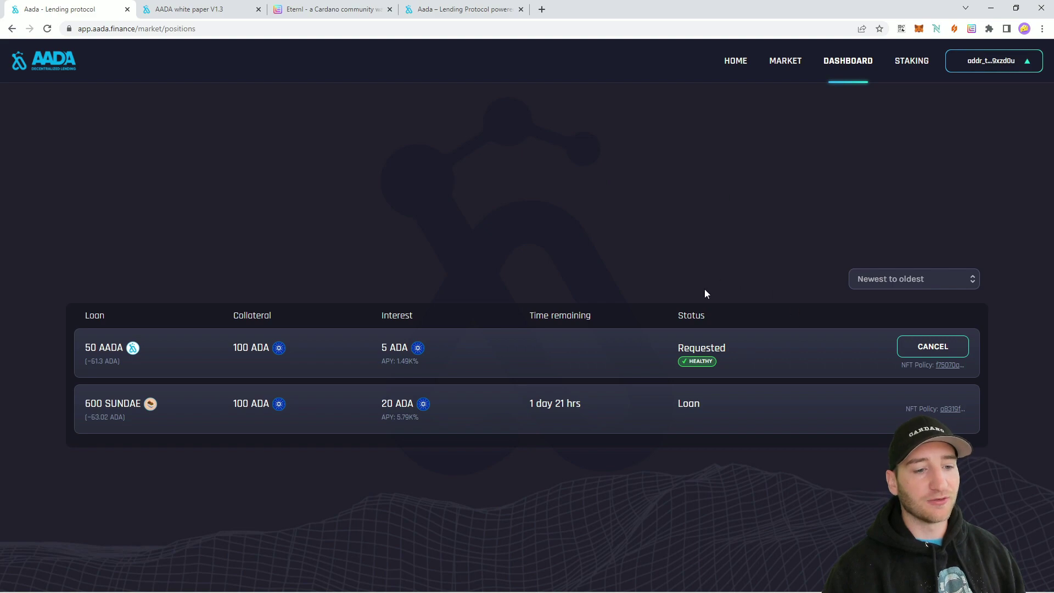
{"action": "left_click", "coordinate": [789, 65]}
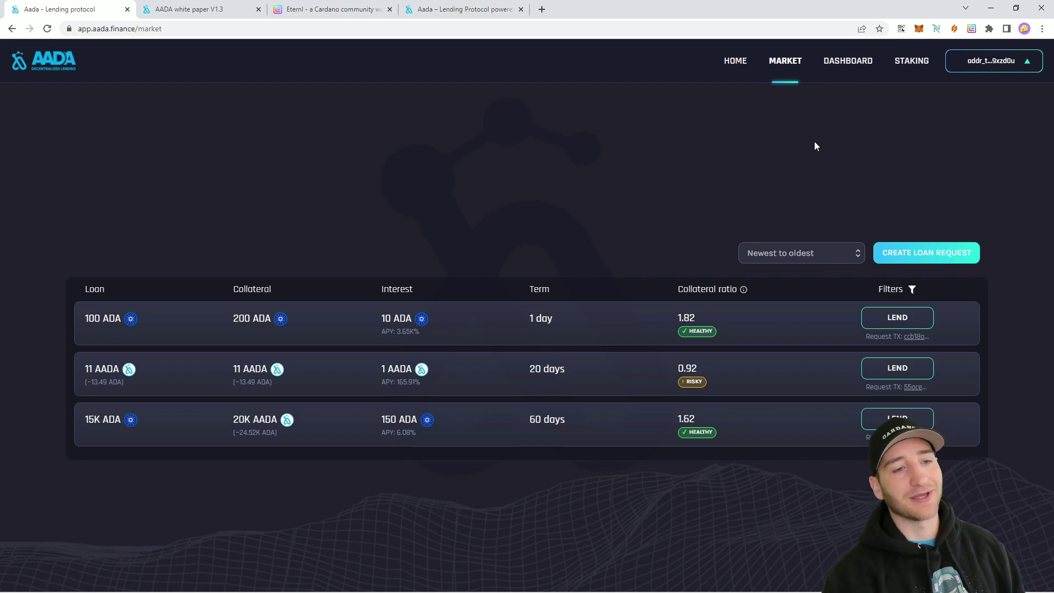
{"action": "left_click", "coordinate": [848, 60]}
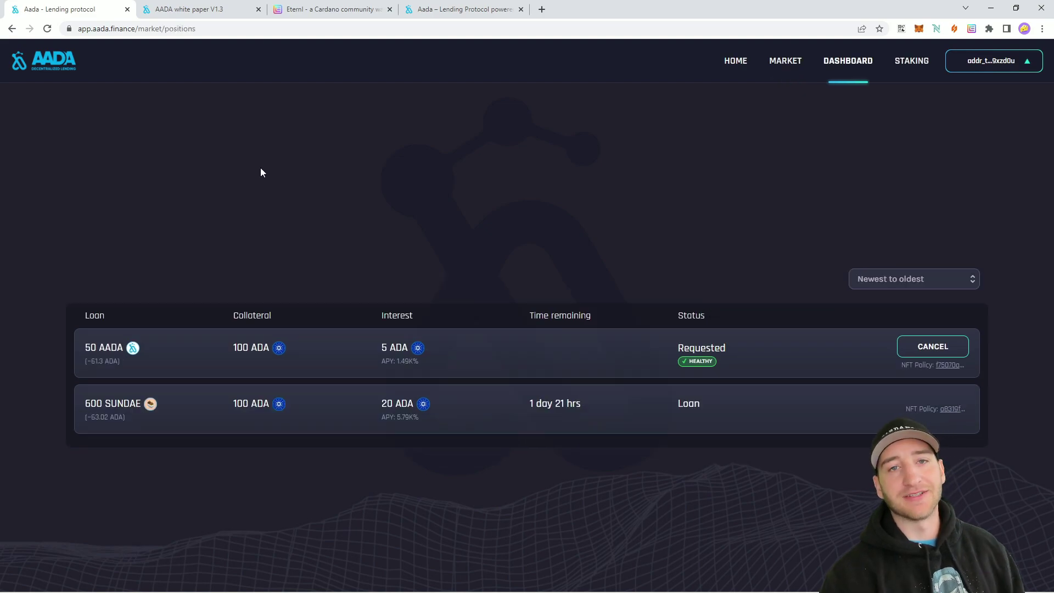